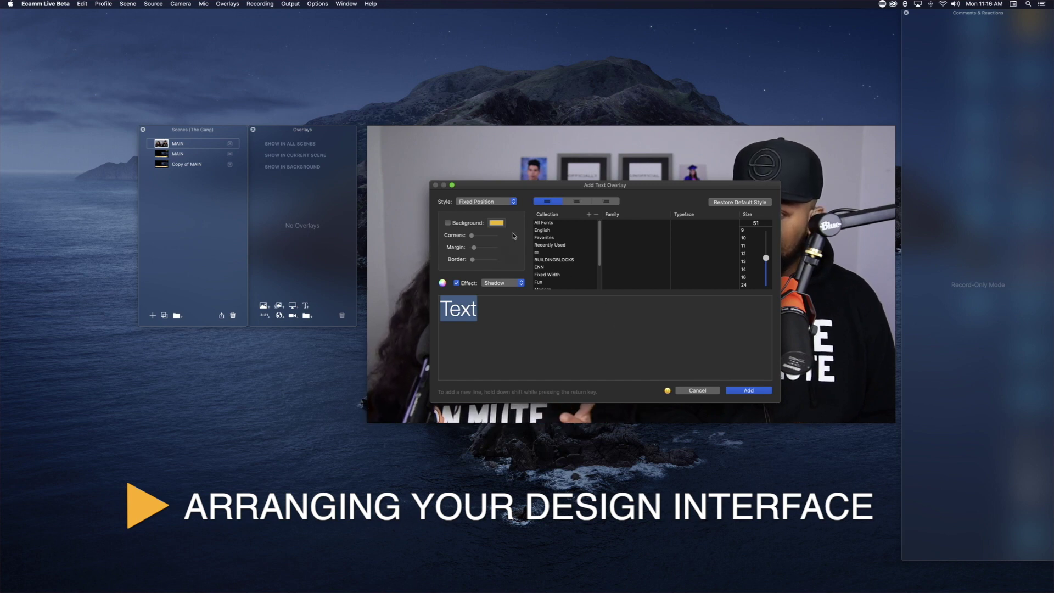
Step: Place the Add Text Overlay window beneath the Scenes and Overlays panels and open the text color picker directly above it
{"action": "left_click_drag", "start_coordinate": [513, 188], "coordinate": [172, 305]}
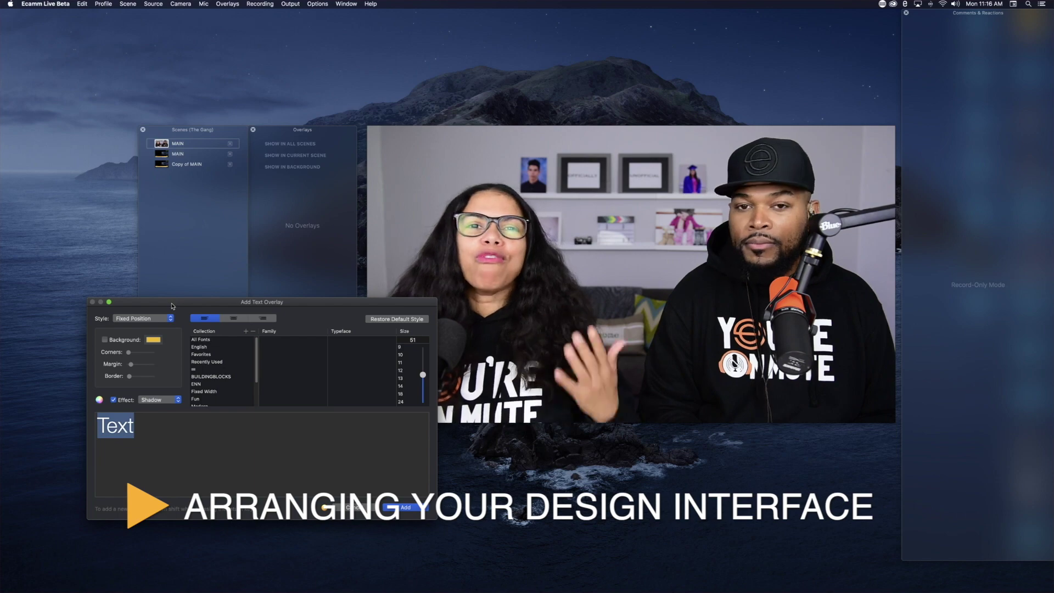
{"action": "left_click_drag", "start_coordinate": [172, 306], "coordinate": [96, 338]}
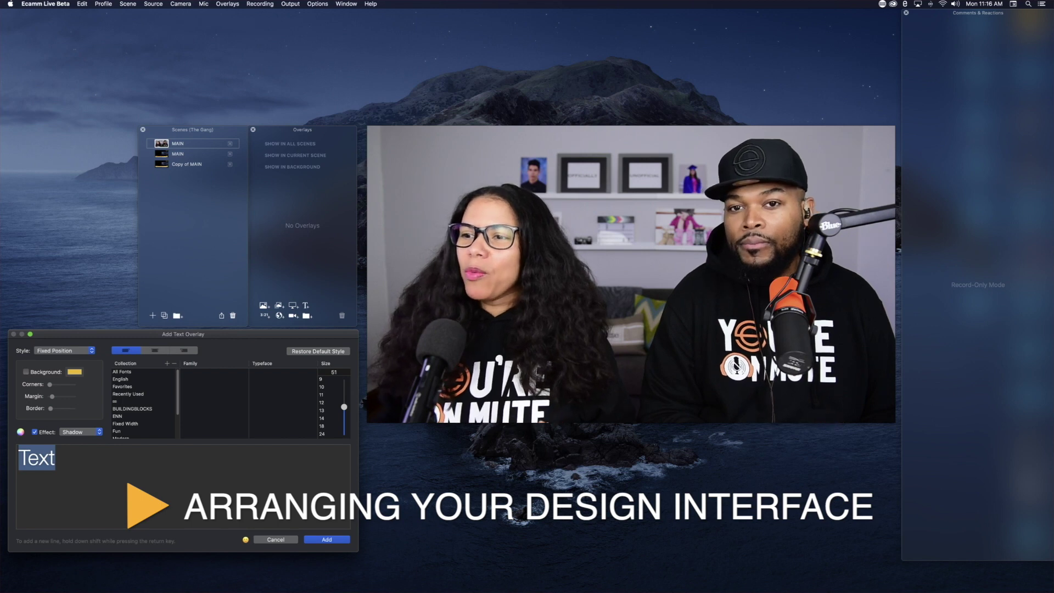
{"action": "left_click", "coordinate": [20, 432]}
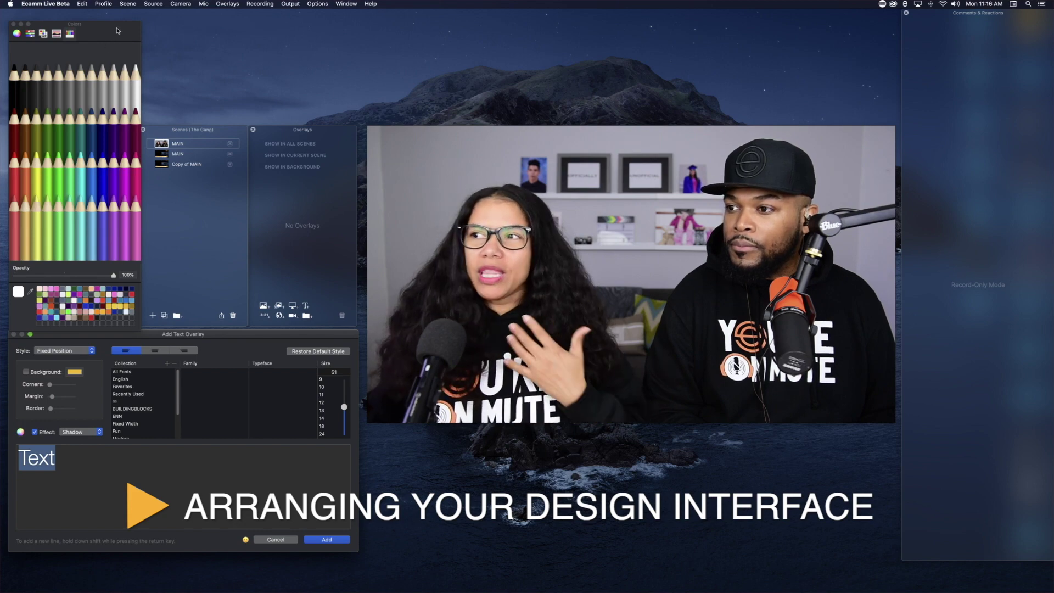
{"action": "mouse_move", "coordinate": [117, 31]}
{"action": "left_mouse_down"}
{"action": "mouse_move", "coordinate": [271, 92]}
{"action": "mouse_move", "coordinate": [985, 146]}
{"action": "mouse_move", "coordinate": [974, 44]}
{"action": "mouse_move", "coordinate": [818, 132]}
{"action": "mouse_move", "coordinate": [907, 170]}
{"action": "mouse_move", "coordinate": [870, 136]}
{"action": "mouse_move", "coordinate": [866, 172]}
{"action": "mouse_move", "coordinate": [970, 101]}
{"action": "mouse_move", "coordinate": [125, 18]}
{"action": "mouse_move", "coordinate": [103, 29]}
{"action": "left_mouse_up"}
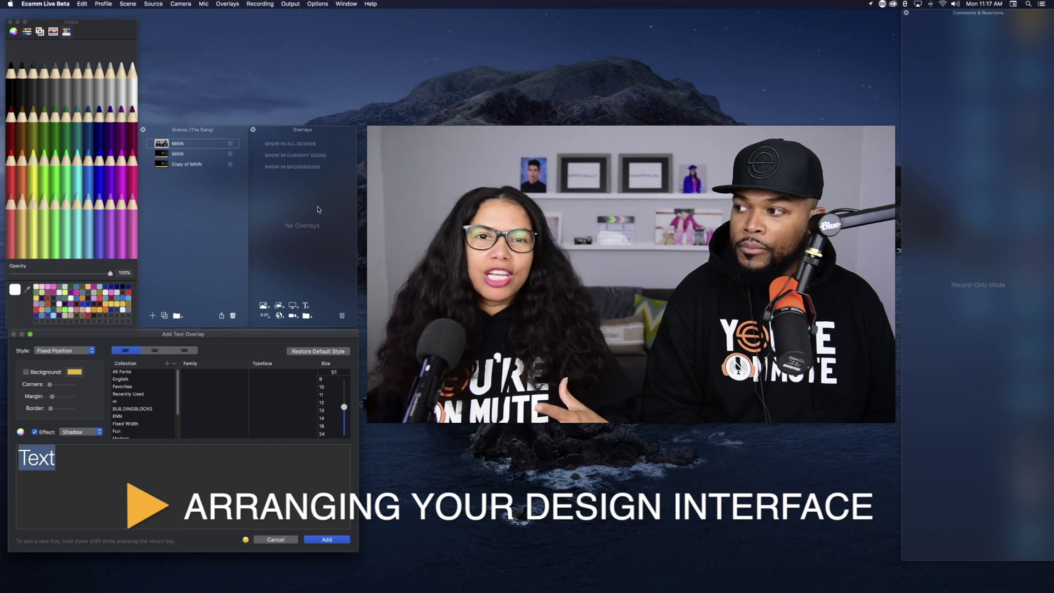
{"action": "mouse_move", "coordinate": [334, 134]}
{"action": "left_mouse_down"}
{"action": "mouse_move", "coordinate": [883, 130]}
{"action": "mouse_move", "coordinate": [413, 137]}
{"action": "mouse_move", "coordinate": [409, 127]}
{"action": "mouse_move", "coordinate": [308, 118]}
{"action": "mouse_move", "coordinate": [334, 134]}
{"action": "left_mouse_up"}
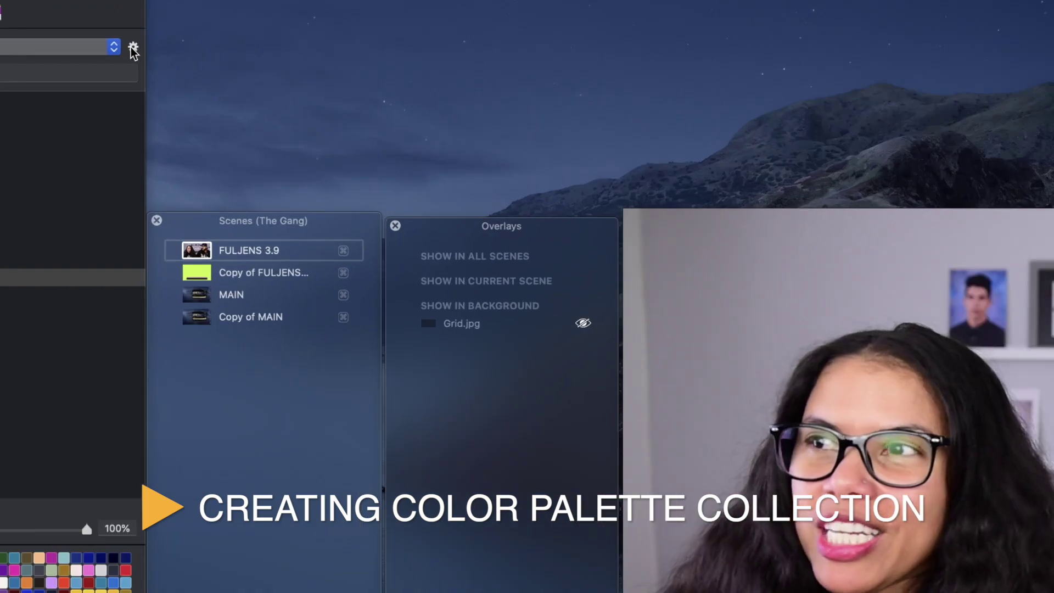
Step: Create a new color palette and rename it FULJENS 3.9
{"action": "left_click", "coordinate": [133, 49]}
{"action": "left_click", "coordinate": [172, 70]}
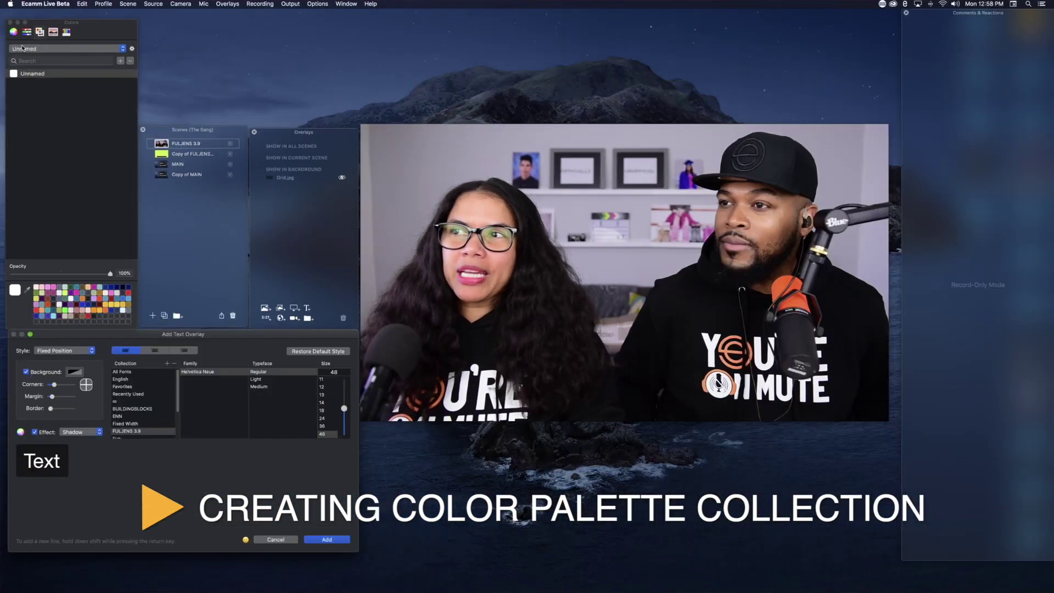
{"action": "left_click", "coordinate": [131, 49]}
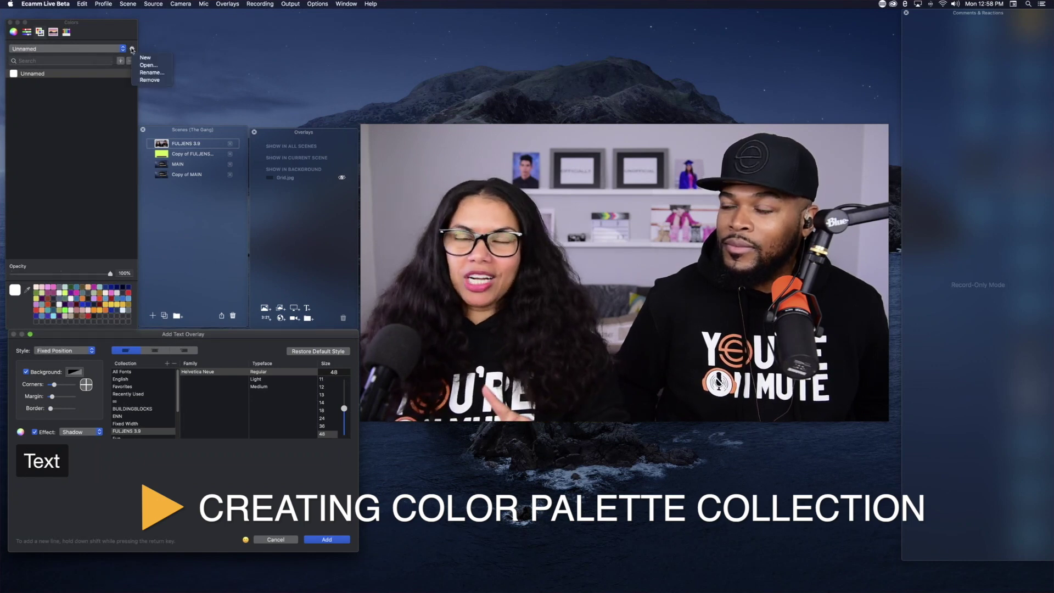
{"action": "left_click", "coordinate": [150, 73]}
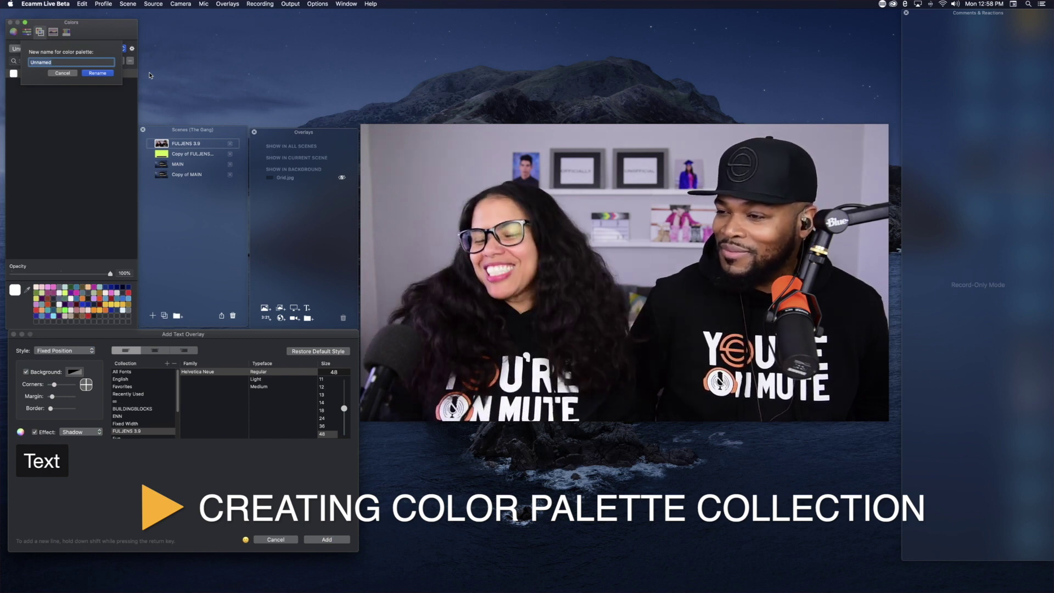
{"action": "type", "text": "Fulje"}
{"action": "key", "text": "BackSpace"}
{"action": "key", "text": "BackSpace"}
{"action": "key", "text": "BackSpace"}
{"action": "key", "text": "BackSpace"}
{"action": "key", "text": "BackSpace"}
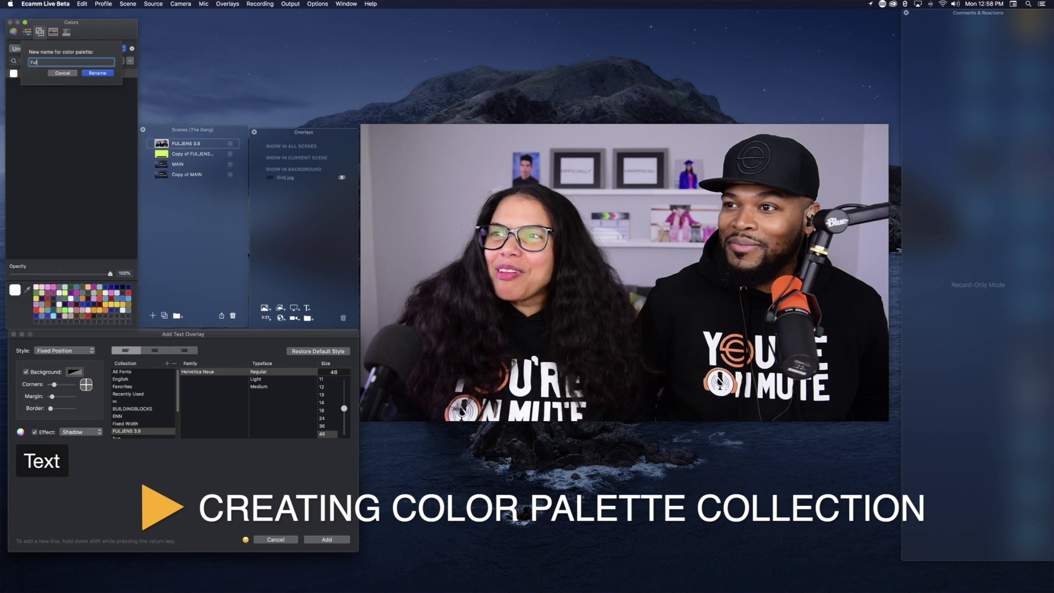
{"action": "type", "text": "FULJENS 3.9"}
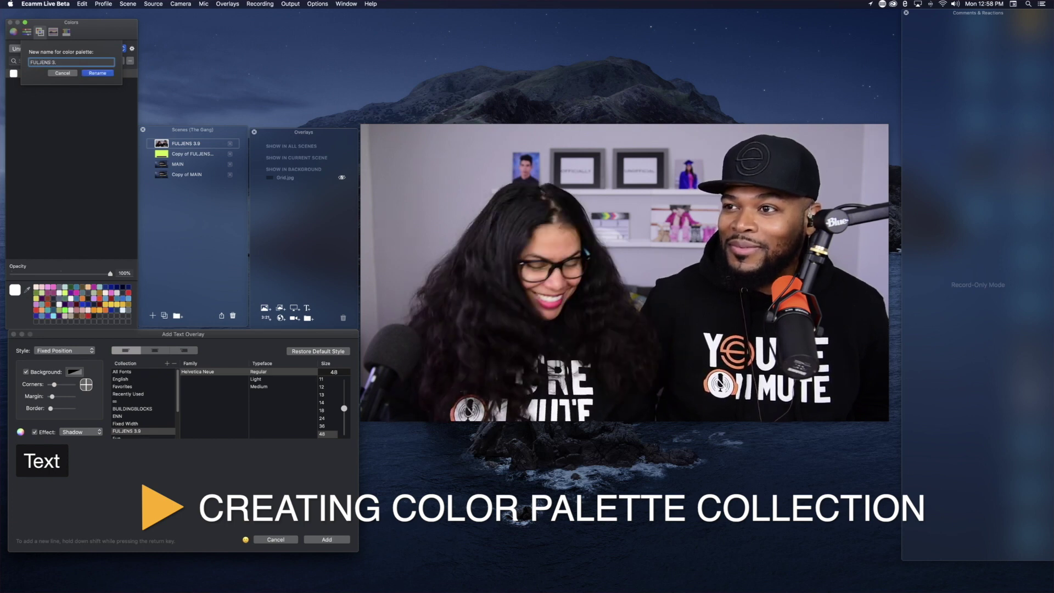
{"action": "left_click", "coordinate": [103, 74]}
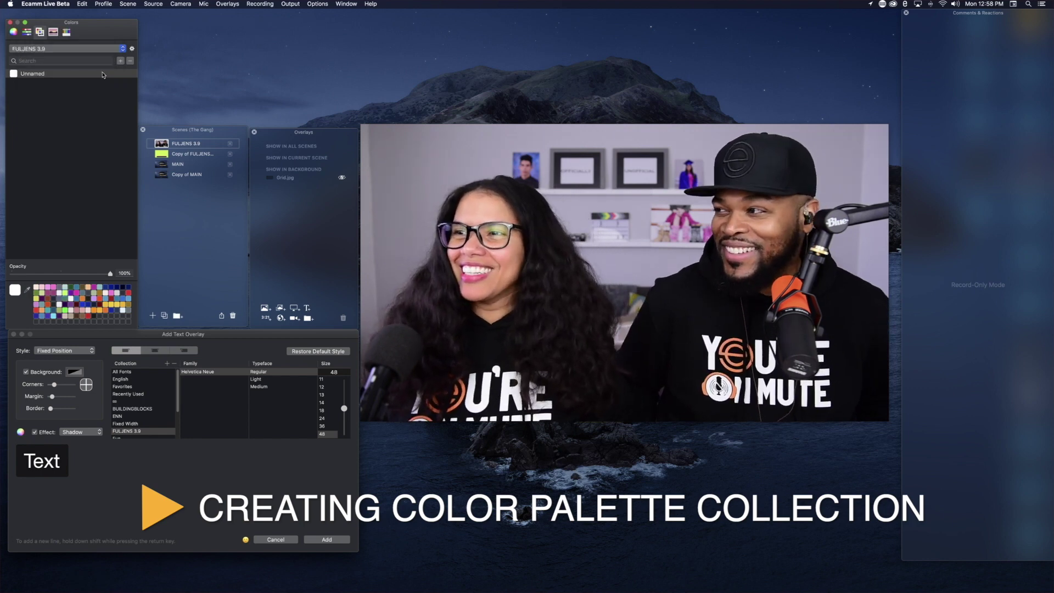
Step: Remove the unnamed white color from the FULJENS 3.9 palette and add the dark purple and lime green swatches
{"action": "left_click", "coordinate": [37, 74]}
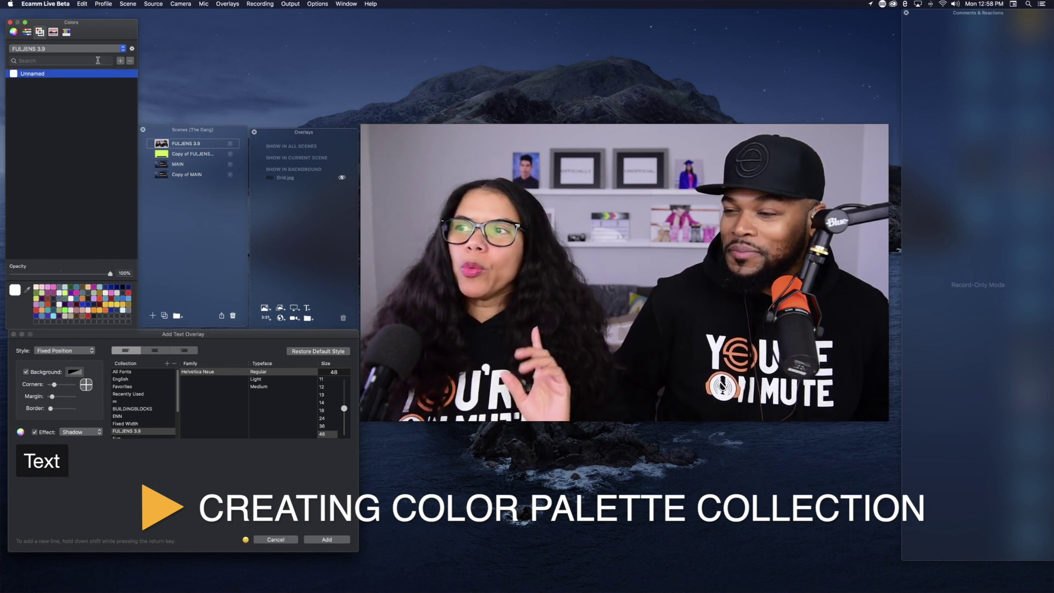
{"action": "left_click", "coordinate": [130, 62]}
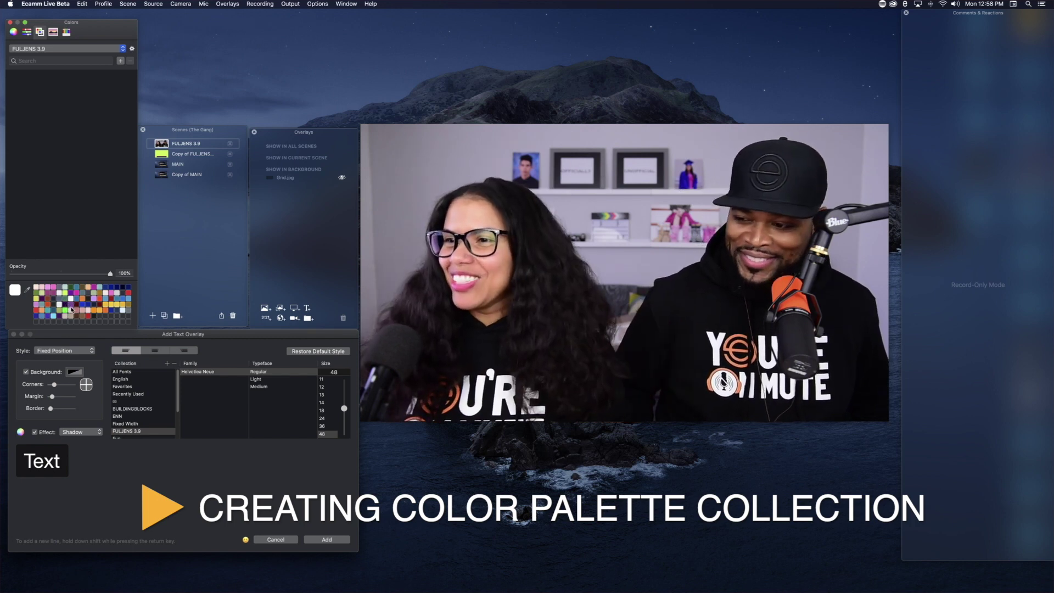
{"action": "left_click_drag", "start_coordinate": [66, 306], "coordinate": [43, 176]}
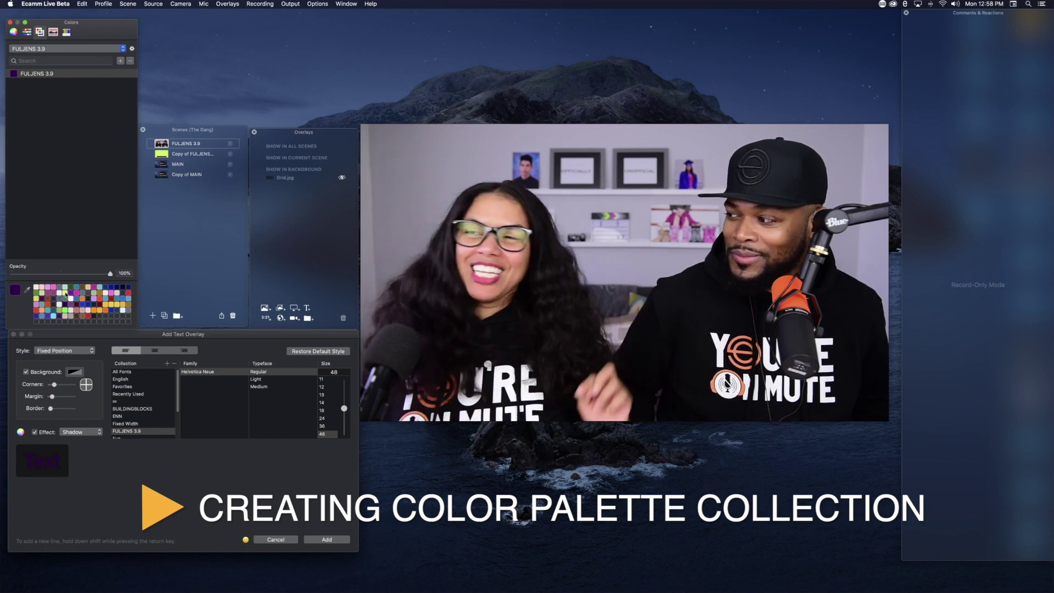
{"action": "left_click_drag", "start_coordinate": [66, 295], "coordinate": [50, 173]}
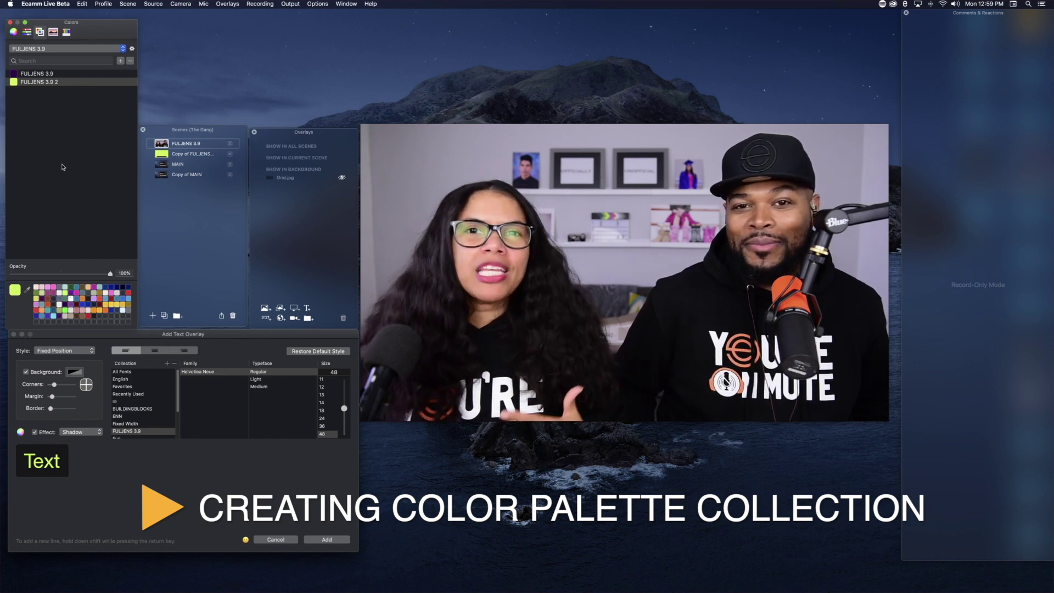
Step: Examine the colors saved in the ENN palette
{"action": "left_click", "coordinate": [75, 51]}
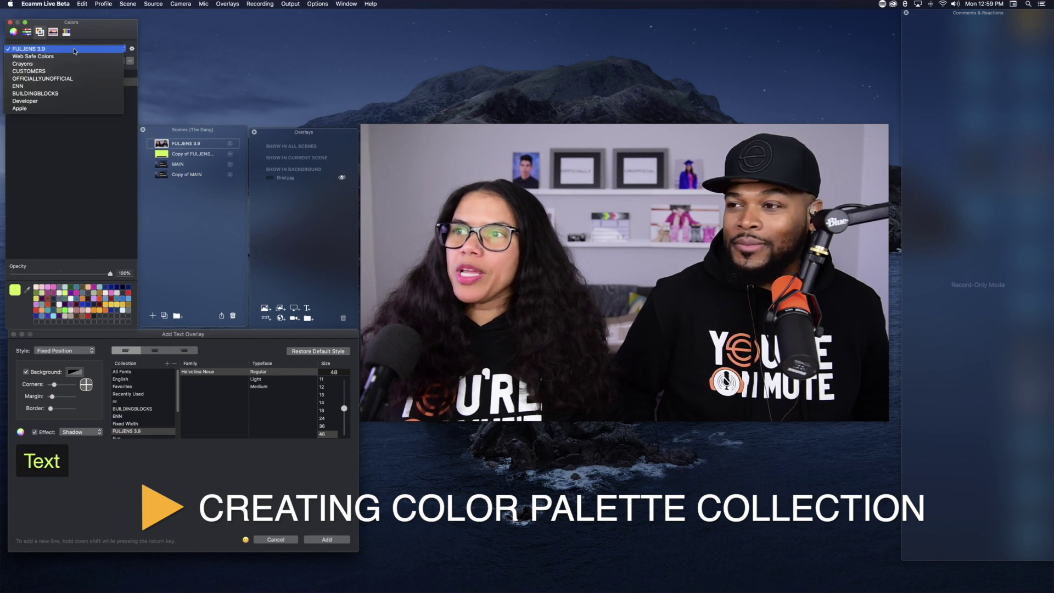
{"action": "left_click", "coordinate": [61, 87]}
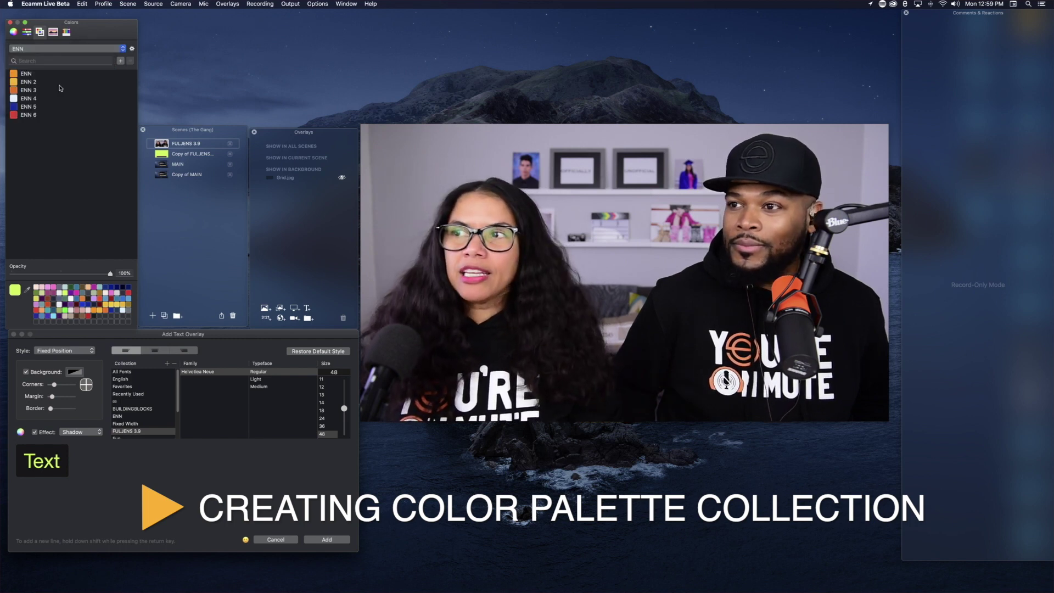
{"action": "left_click", "coordinate": [56, 50]}
{"action": "left_click", "coordinate": [56, 56]}
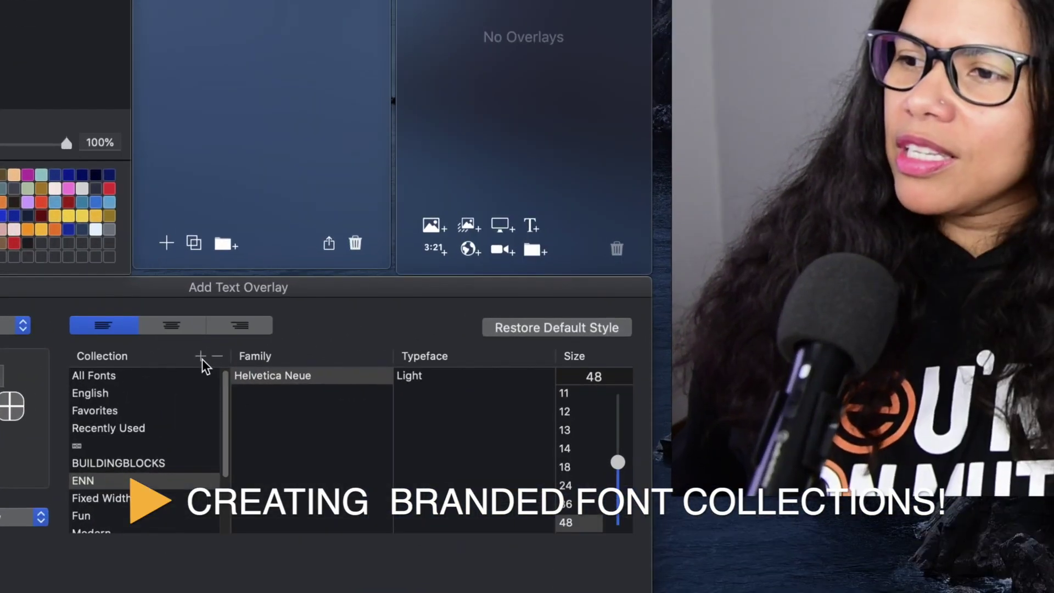
Step: Create a new font collection named FULJENS 3.9 and select it
{"action": "left_click", "coordinate": [201, 358]}
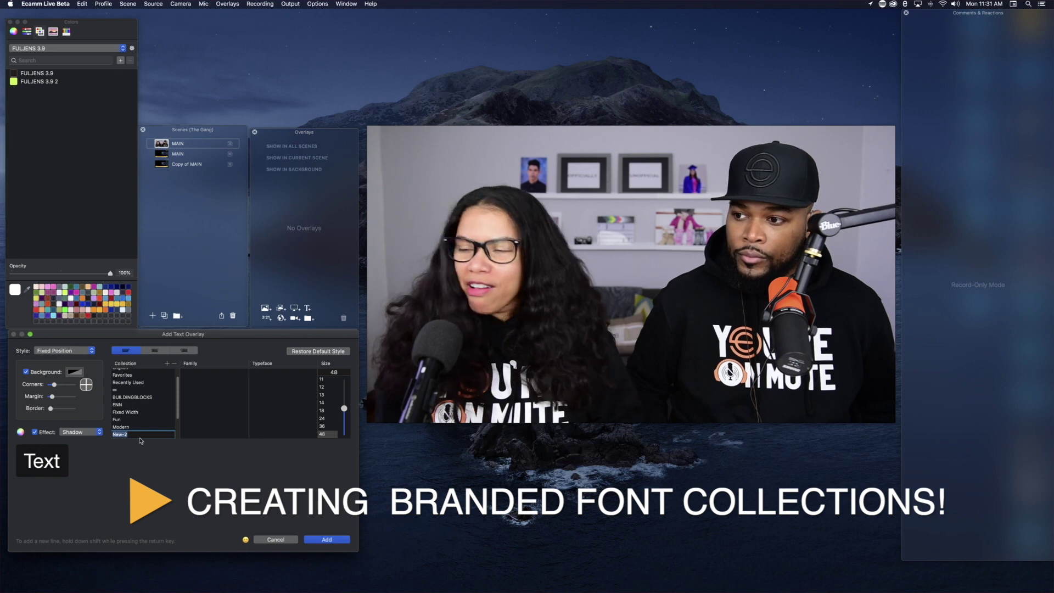
{"action": "type", "text": "F"}
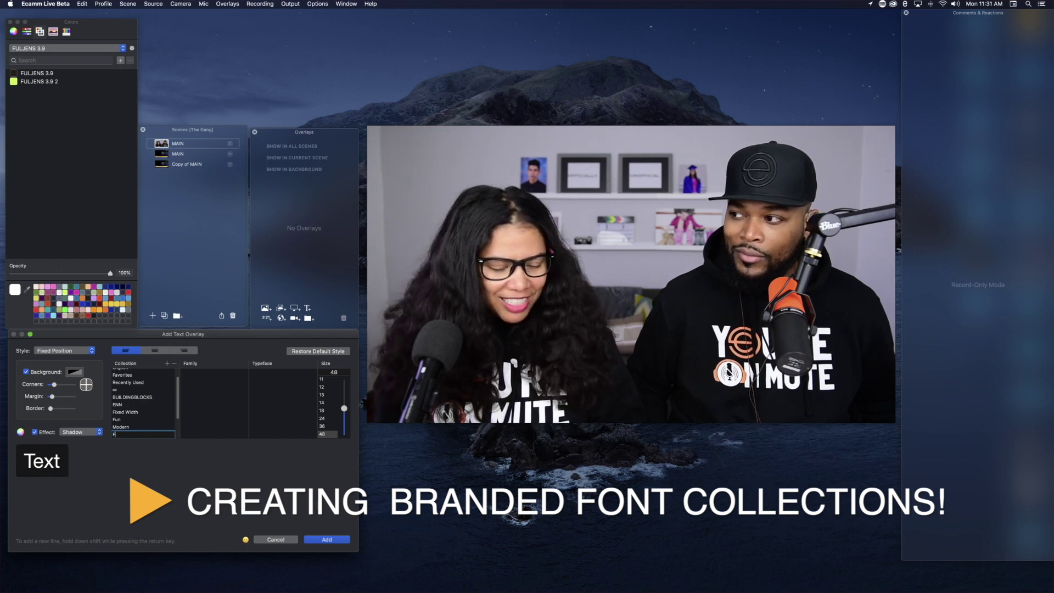
{"action": "type", "text": "ULJENS 3.9"}
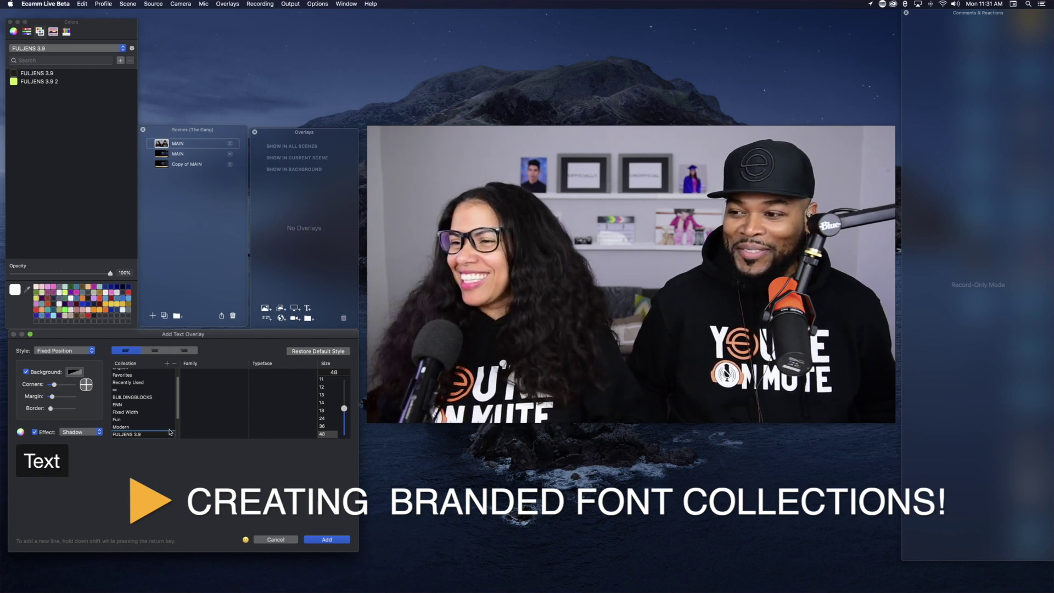
{"action": "left_click", "coordinate": [141, 429]}
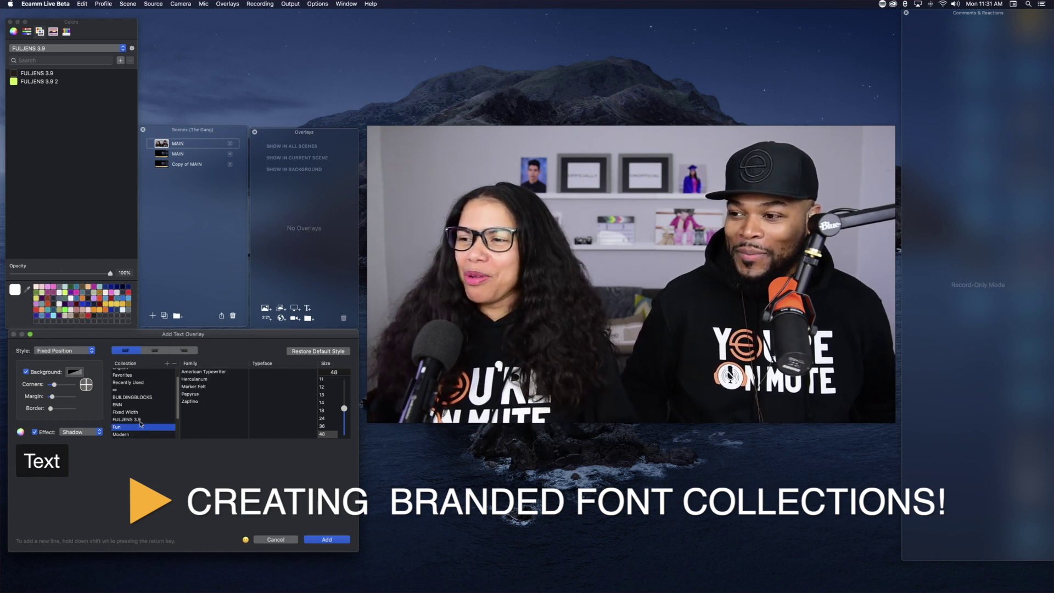
{"action": "left_click", "coordinate": [140, 420]}
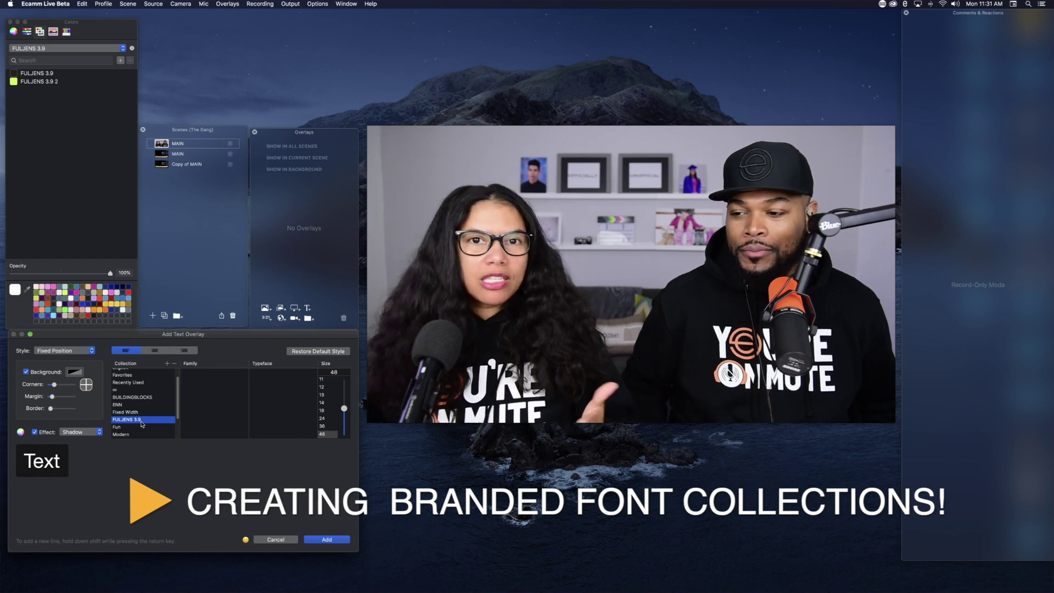
Step: Find Helvetica Neue among all fonts and add its Regular typeface to the FULJENS 3.9 collection
{"action": "scroll", "coordinate": [147, 405], "scroll_direction": "up", "scroll_amount": 2}
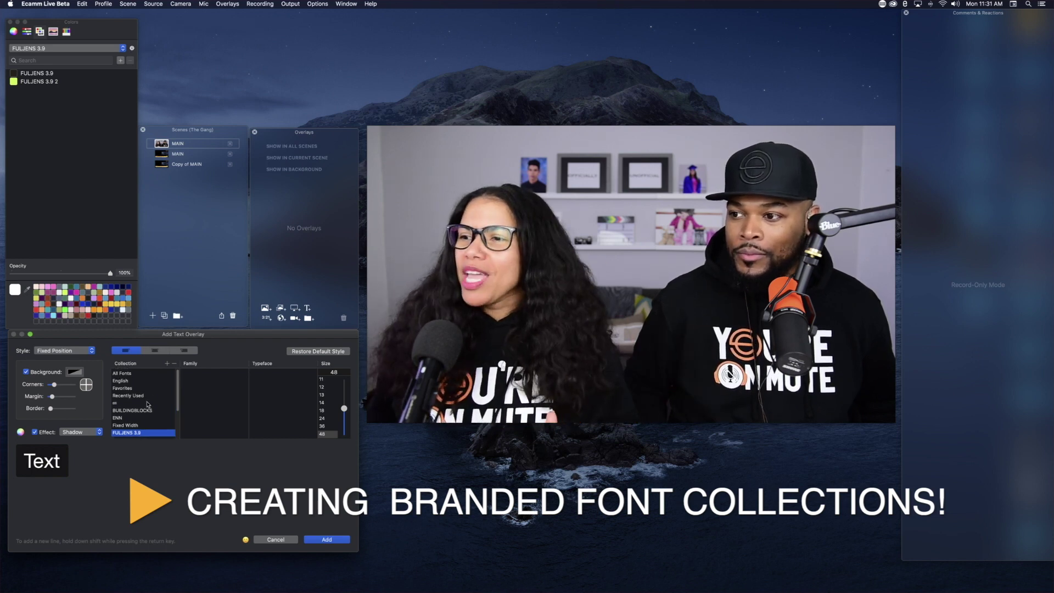
{"action": "left_click", "coordinate": [122, 372]}
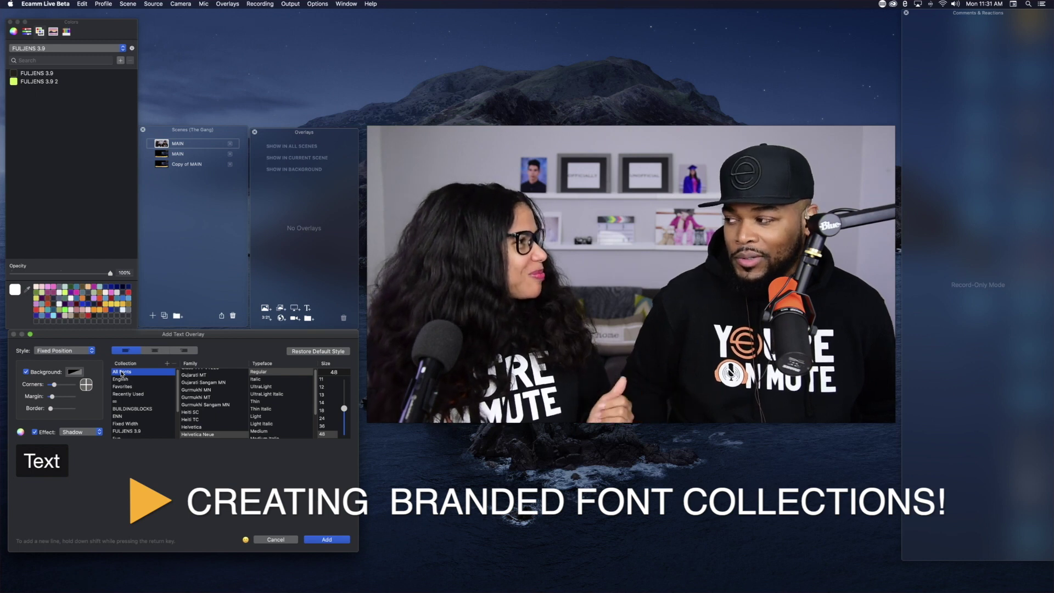
{"action": "left_click", "coordinate": [208, 435]}
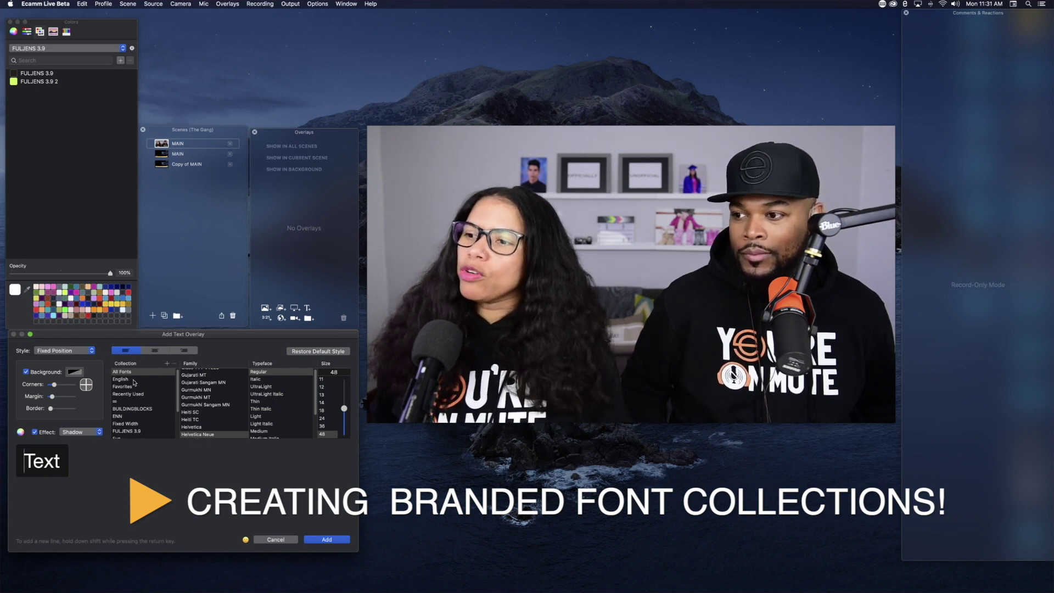
{"action": "scroll", "coordinate": [133, 383], "scroll_direction": "down", "scroll_amount": 3}
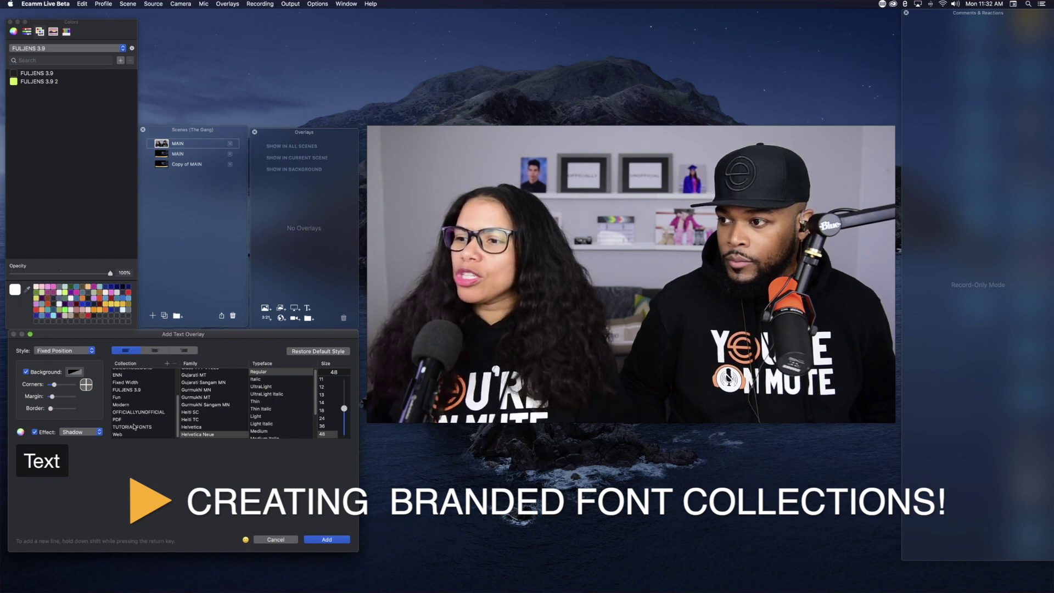
{"action": "scroll", "coordinate": [134, 426], "scroll_direction": "up", "scroll_amount": 3}
{"action": "scroll", "coordinate": [134, 426], "scroll_direction": "down", "scroll_amount": 2}
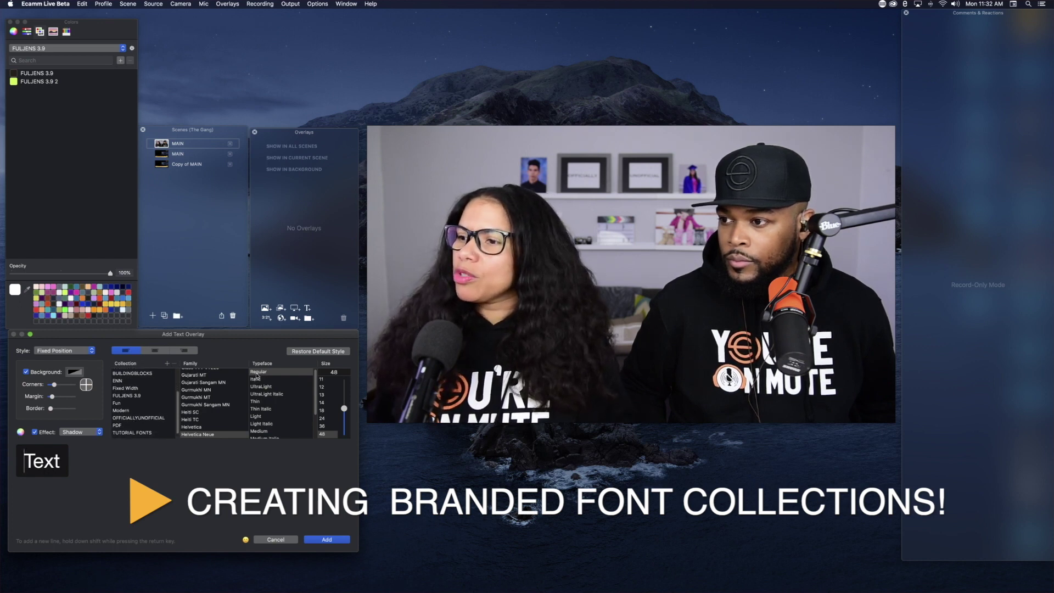
{"action": "left_click_drag", "start_coordinate": [258, 373], "coordinate": [143, 397]}
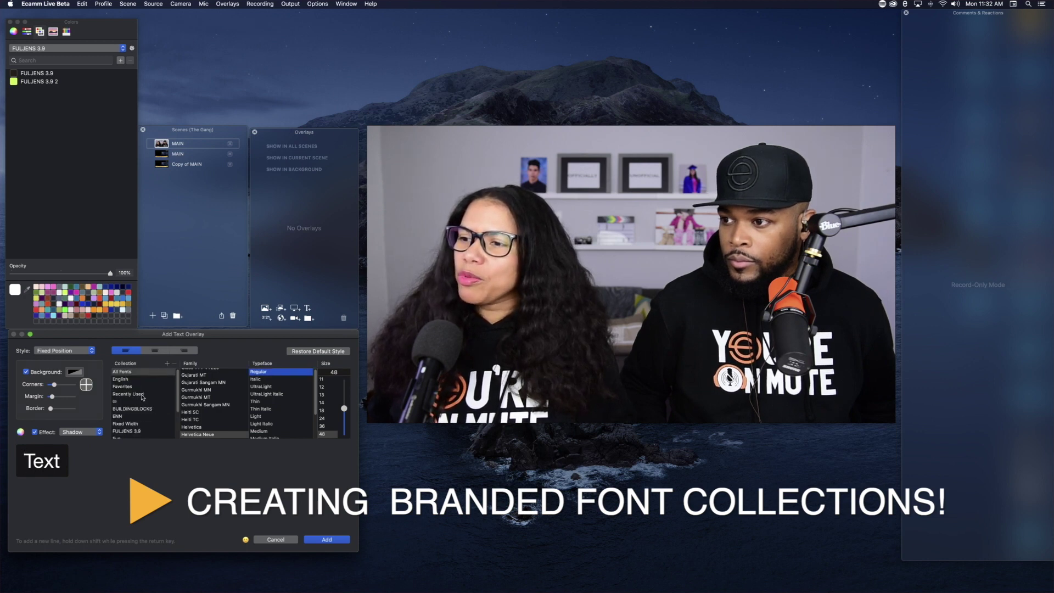
Step: Add the Light and Medium typefaces of Helvetica Neue to the FULJENS 3.9 collection and show the collection's fonts
{"action": "left_click_drag", "start_coordinate": [263, 418], "coordinate": [147, 426]}
{"action": "scroll", "coordinate": [273, 418], "scroll_direction": "down", "scroll_amount": 2}
{"action": "left_click", "coordinate": [271, 414]}
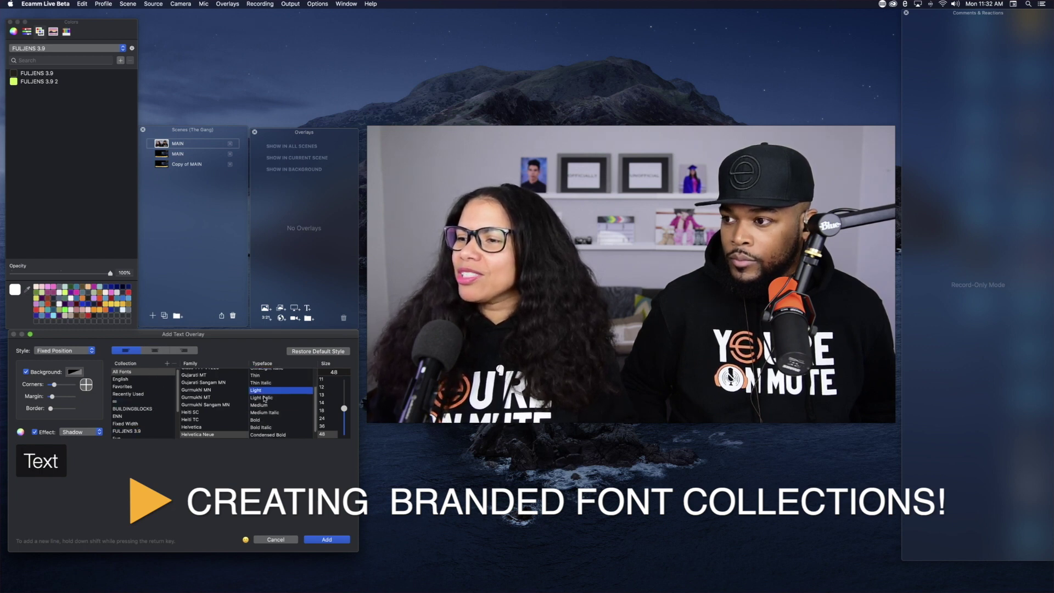
{"action": "scroll", "coordinate": [263, 422], "scroll_direction": "up", "scroll_amount": 2}
{"action": "scroll", "coordinate": [264, 427], "scroll_direction": "down", "scroll_amount": 2}
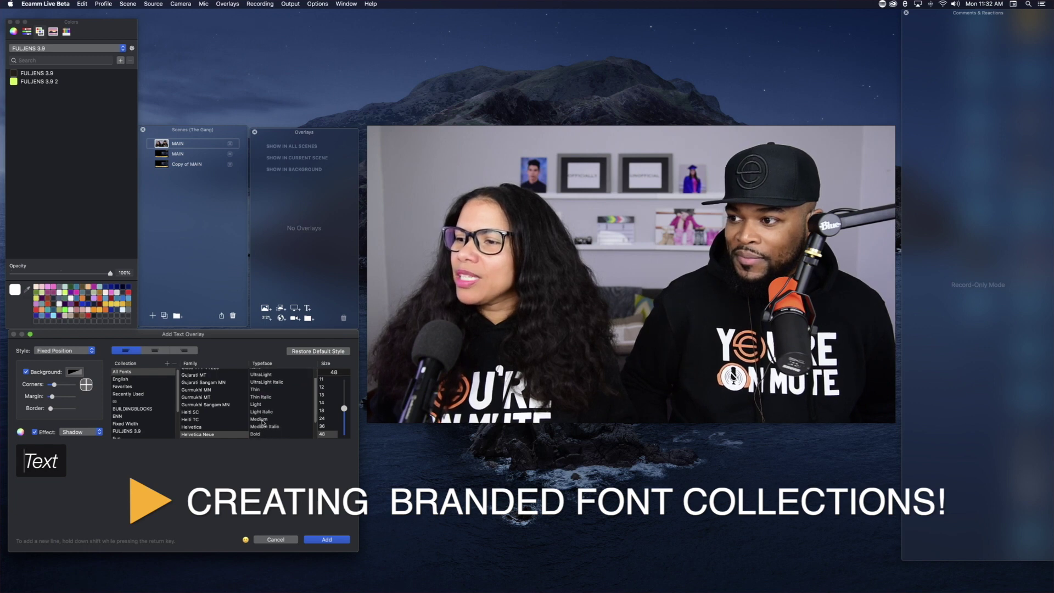
{"action": "left_click", "coordinate": [260, 420]}
{"action": "left_click_drag", "start_coordinate": [260, 420], "coordinate": [146, 433]}
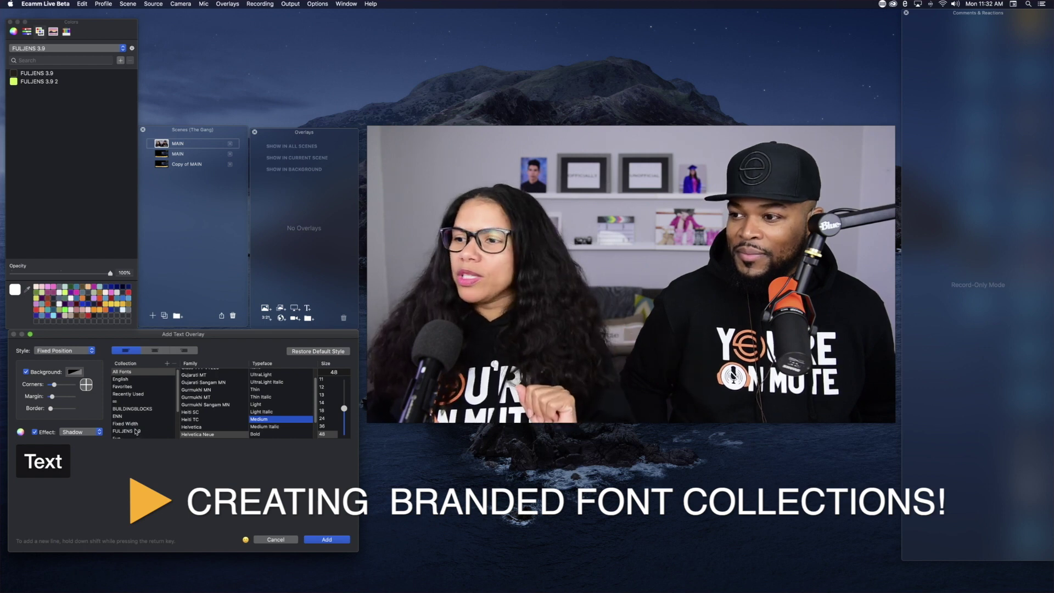
{"action": "left_click", "coordinate": [132, 431]}
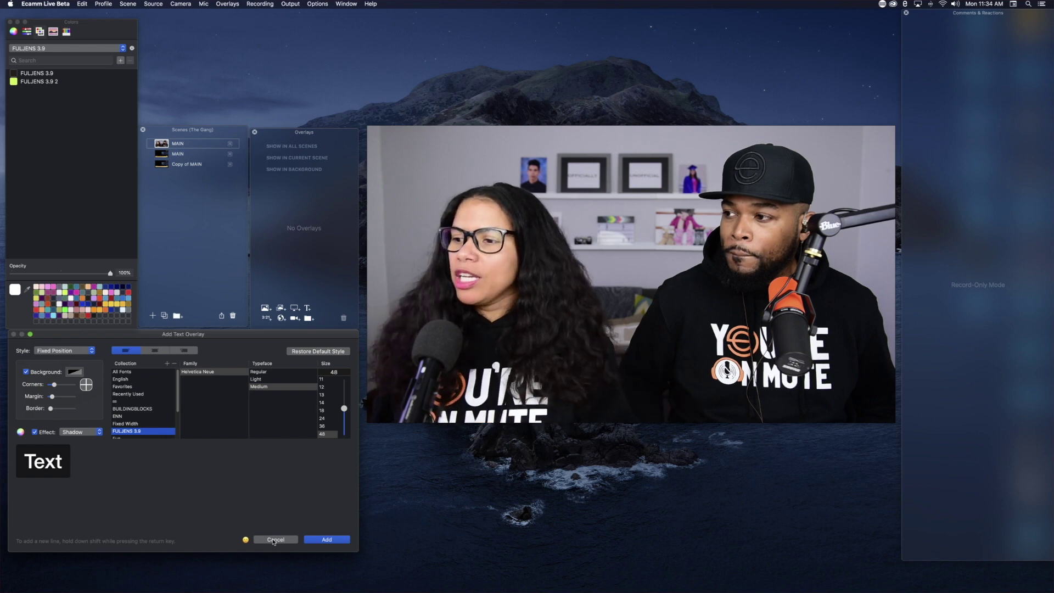
Step: Discard the current text overlay and start a new one
{"action": "left_click", "coordinate": [273, 540]}
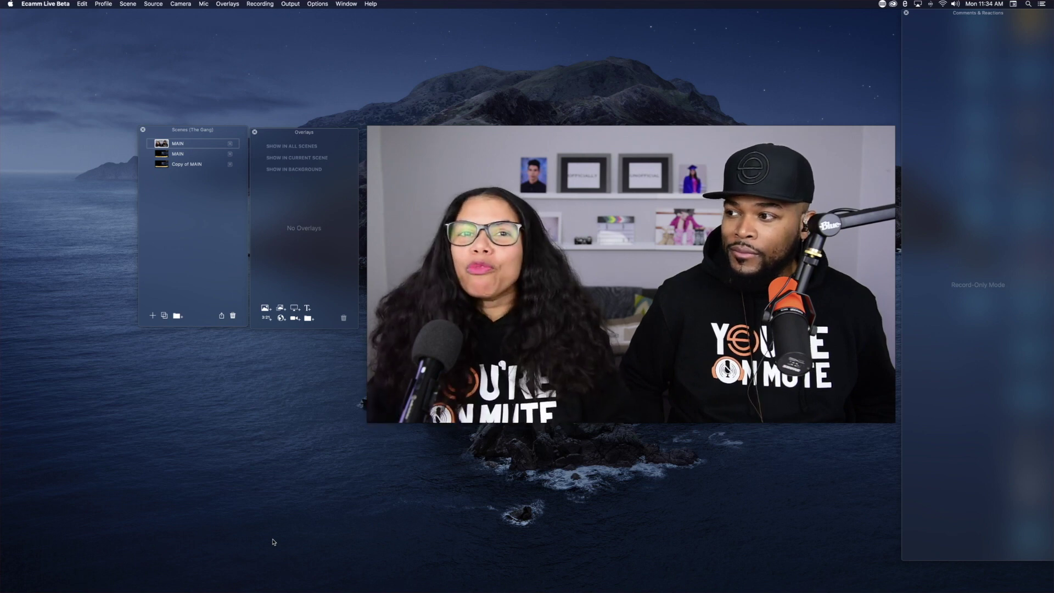
{"action": "key", "text": "super+t"}
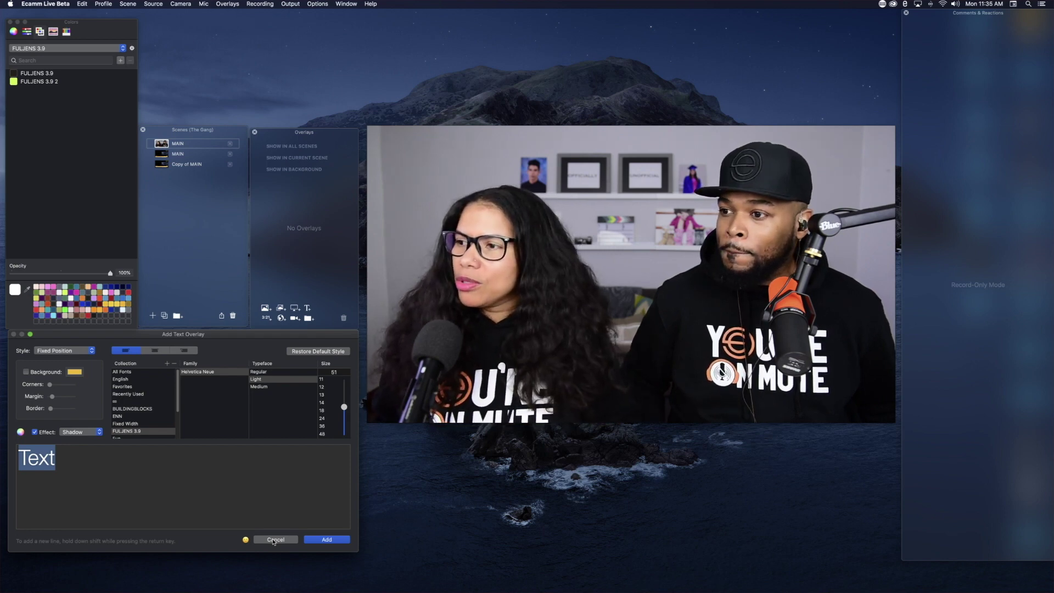
Step: Cancel the new text overlay and create an overlay group in the current scene named FULJENS 3.9
{"action": "left_click", "coordinate": [273, 539]}
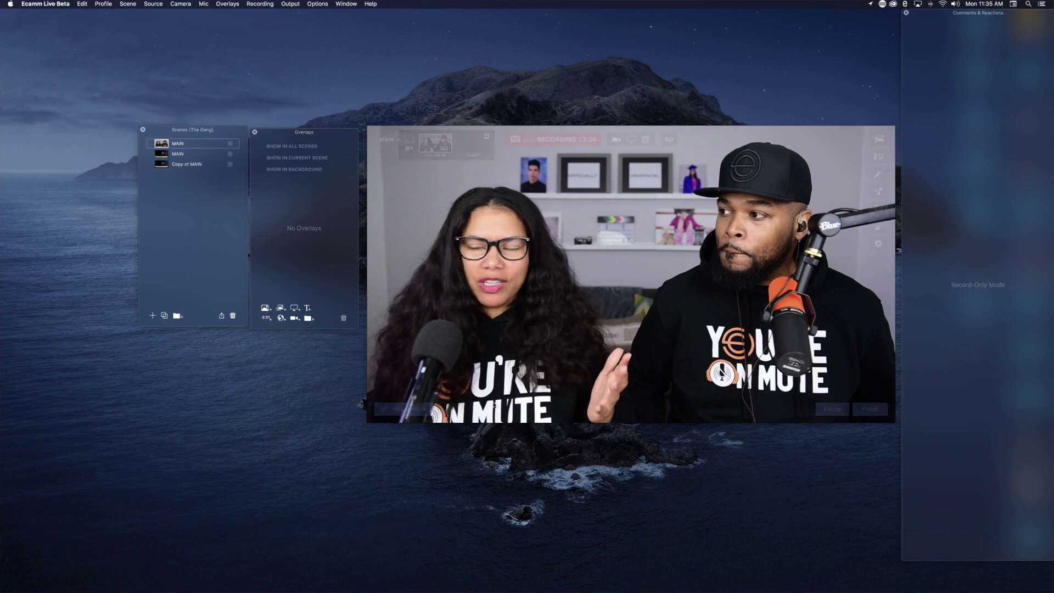
{"action": "left_click", "coordinate": [309, 319]}
{"action": "key", "text": "Return"}
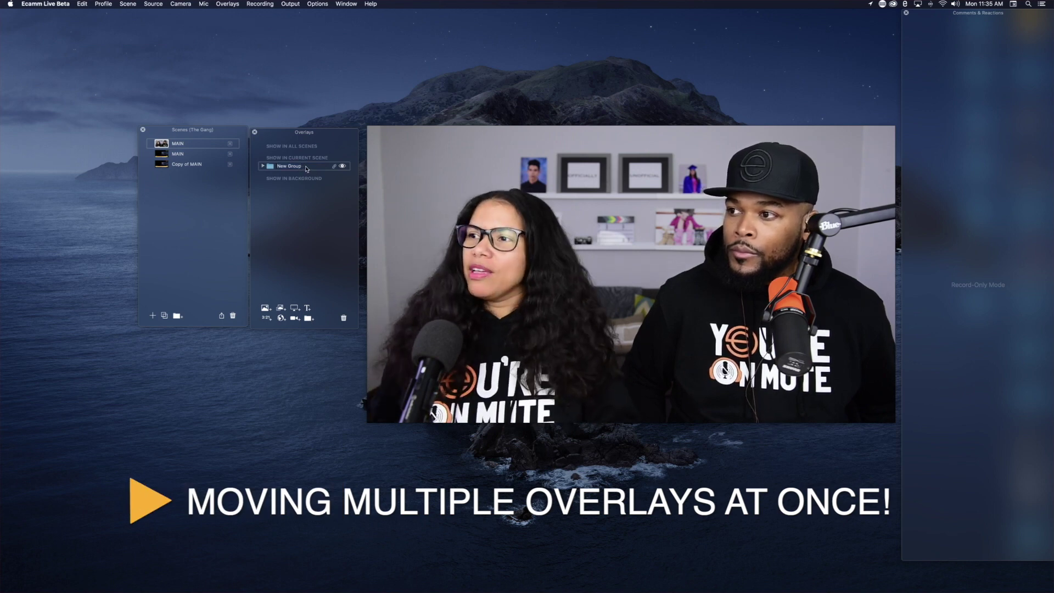
{"action": "double_click", "coordinate": [306, 166]}
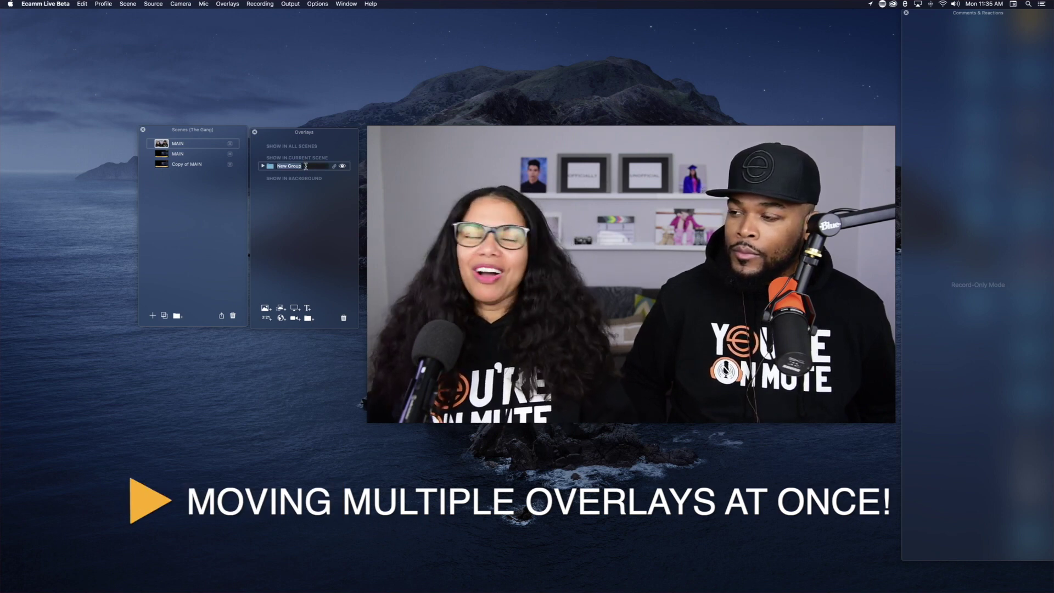
{"action": "type", "text": "FU"}
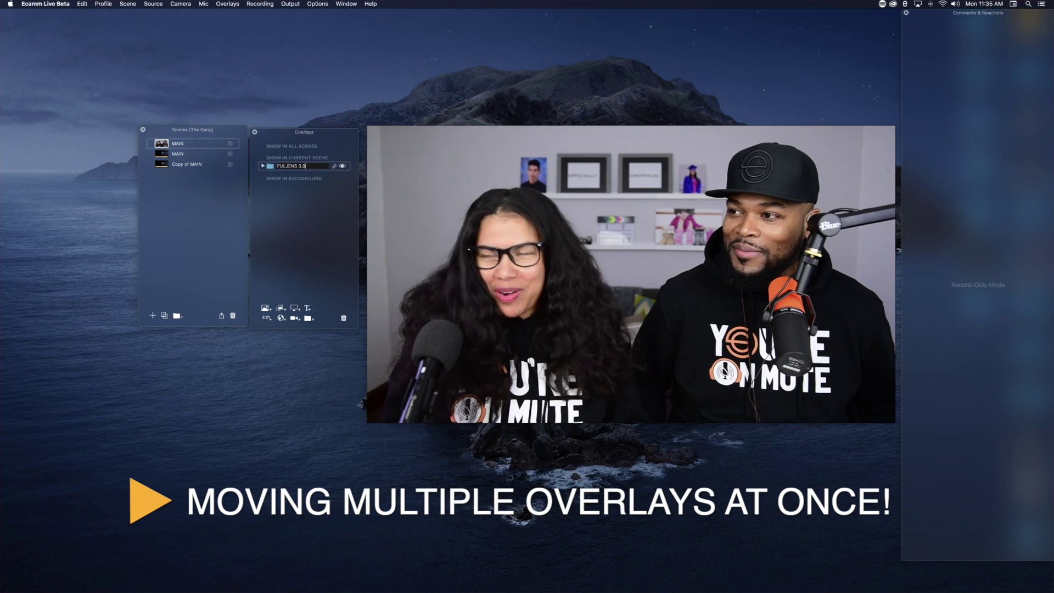
{"action": "type", "text": "LJENS 3.9"}
{"action": "left_click", "coordinate": [310, 182]}
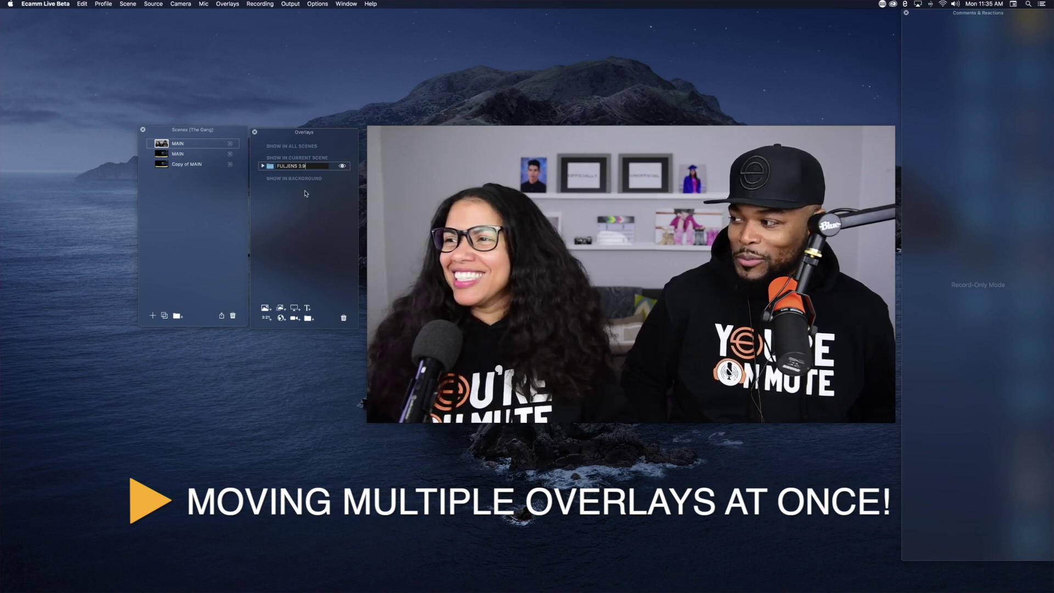
{"action": "left_click", "coordinate": [314, 168]}
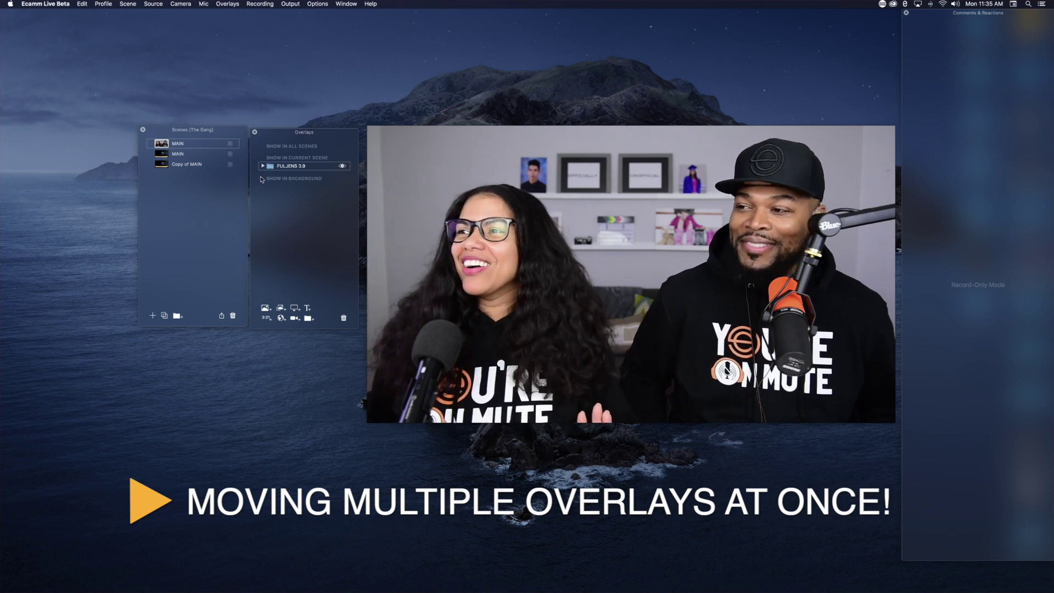
Step: Start a new text overlay with its yellow background enabled and enter the text FULJENS 3.9 BOX
{"action": "mouse_move", "coordinate": [421, 362]}
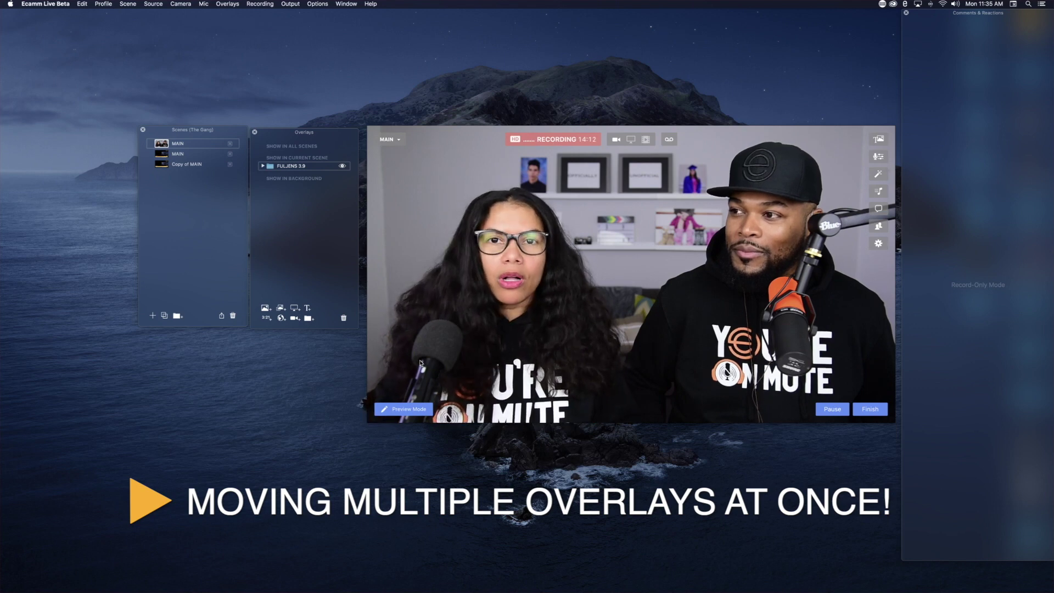
{"action": "key", "text": "super+t"}
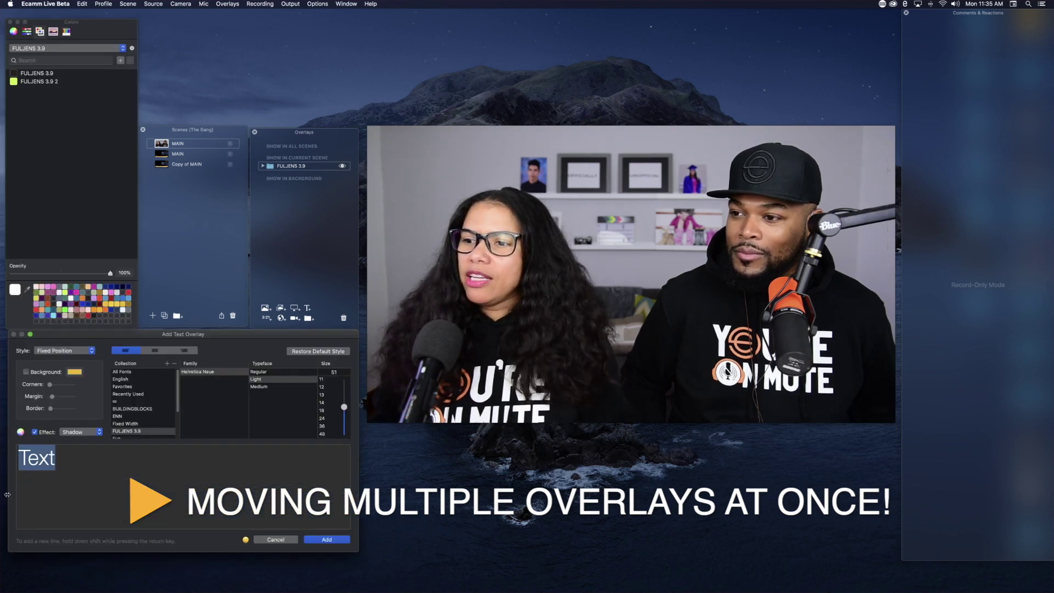
{"action": "left_click", "coordinate": [42, 465]}
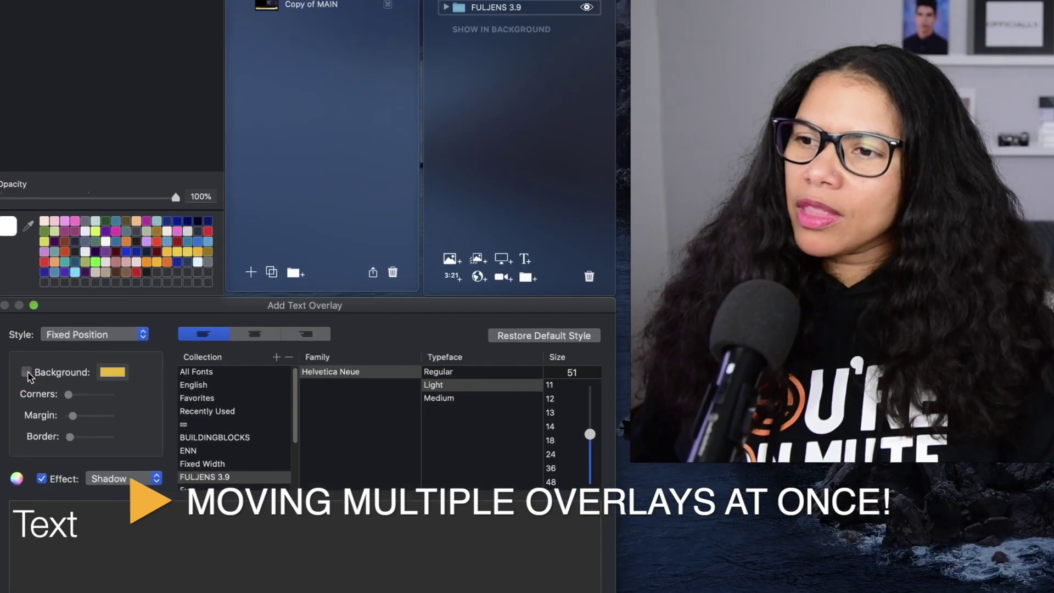
{"action": "left_click", "coordinate": [26, 373]}
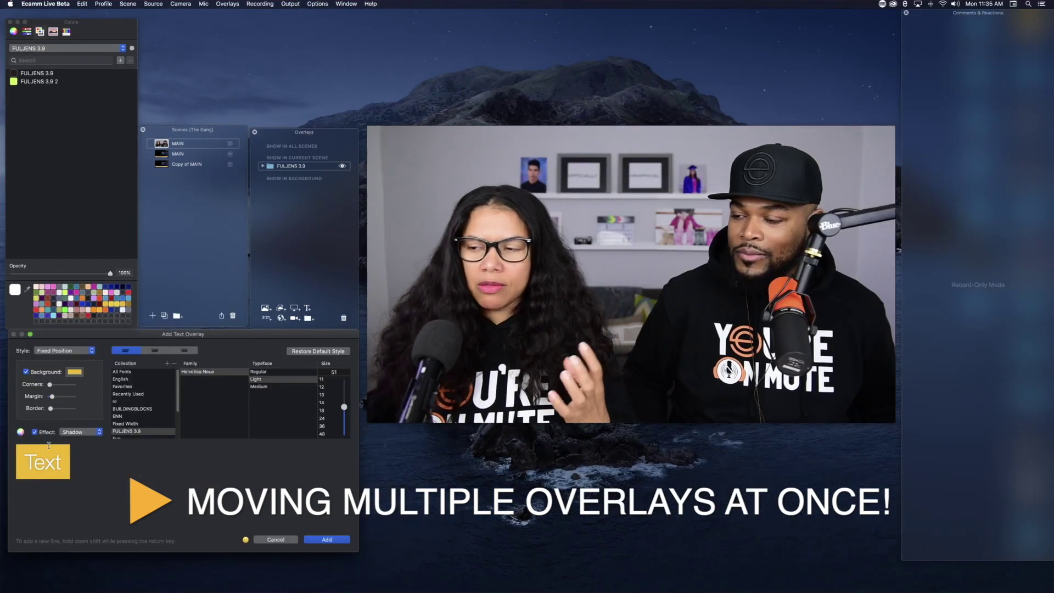
{"action": "left_click_drag", "start_coordinate": [62, 462], "coordinate": [1, 465]}
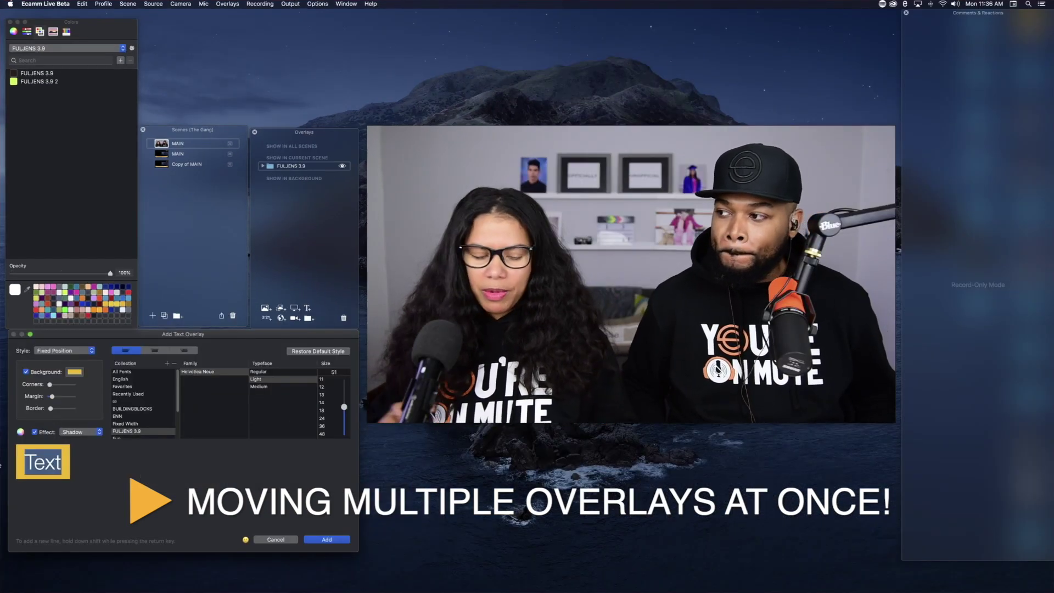
{"action": "type", "text": "F"}
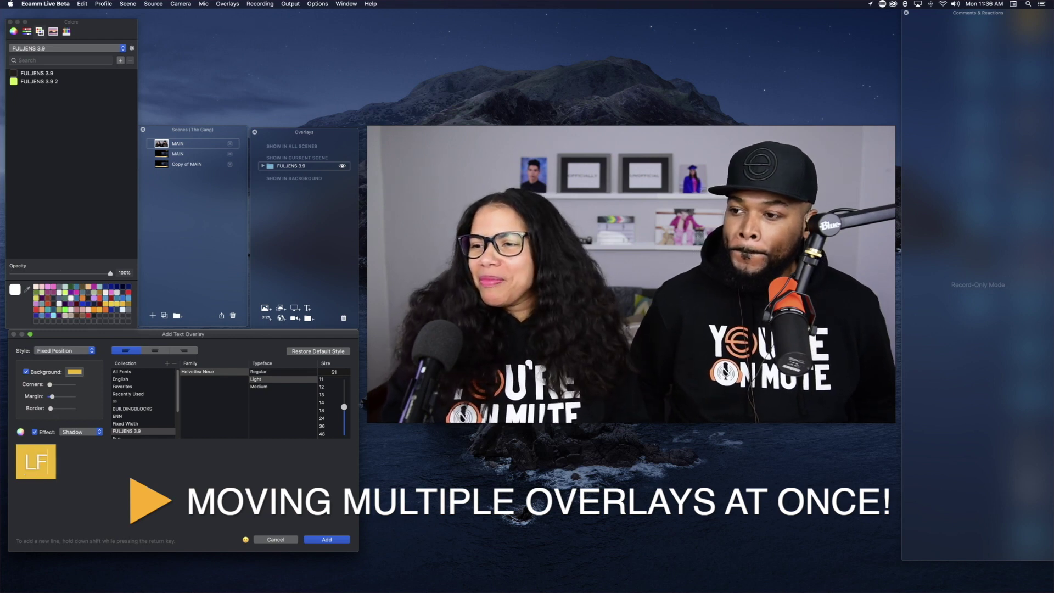
{"action": "type", "text": "ULJENS"}
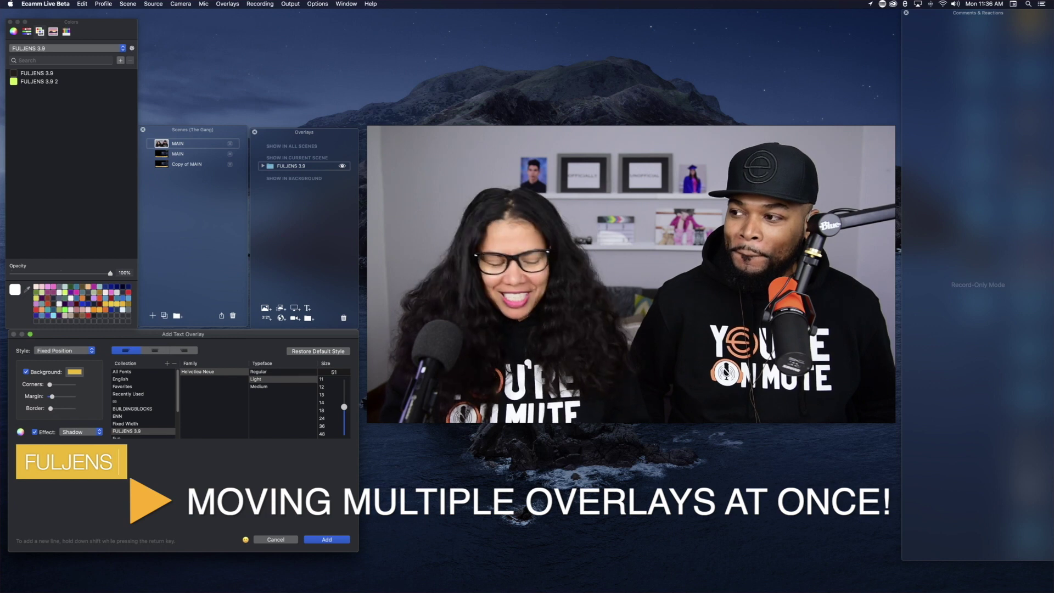
{"action": "type", "text": " 3.9"}
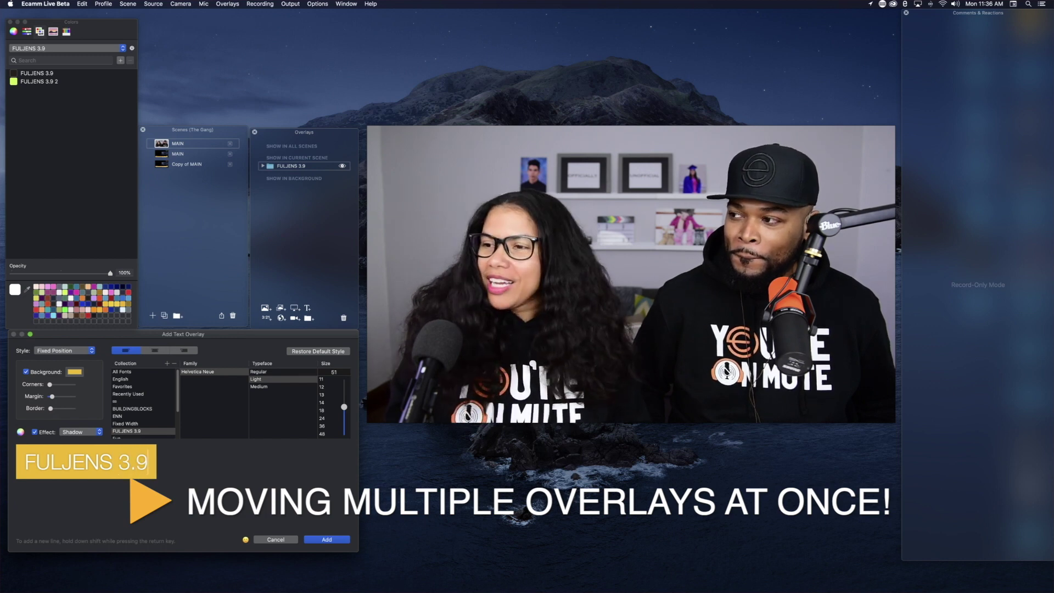
{"action": "type", "text": " BOX"}
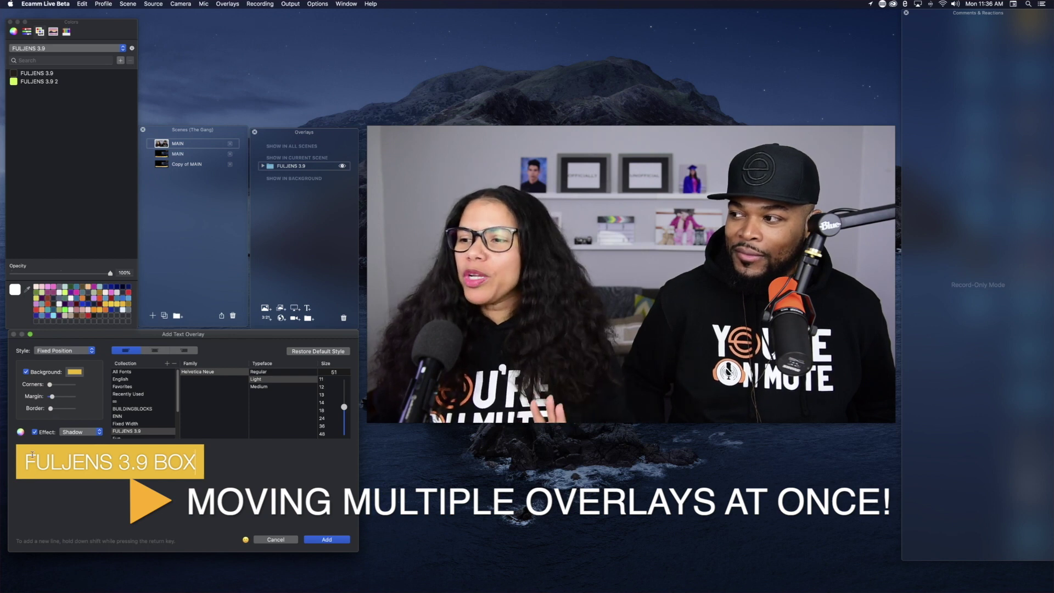
Step: Set the text colour's opacity to 0% so only the yellow box shows, and add the overlay to the scene
{"action": "left_click", "coordinate": [102, 465]}
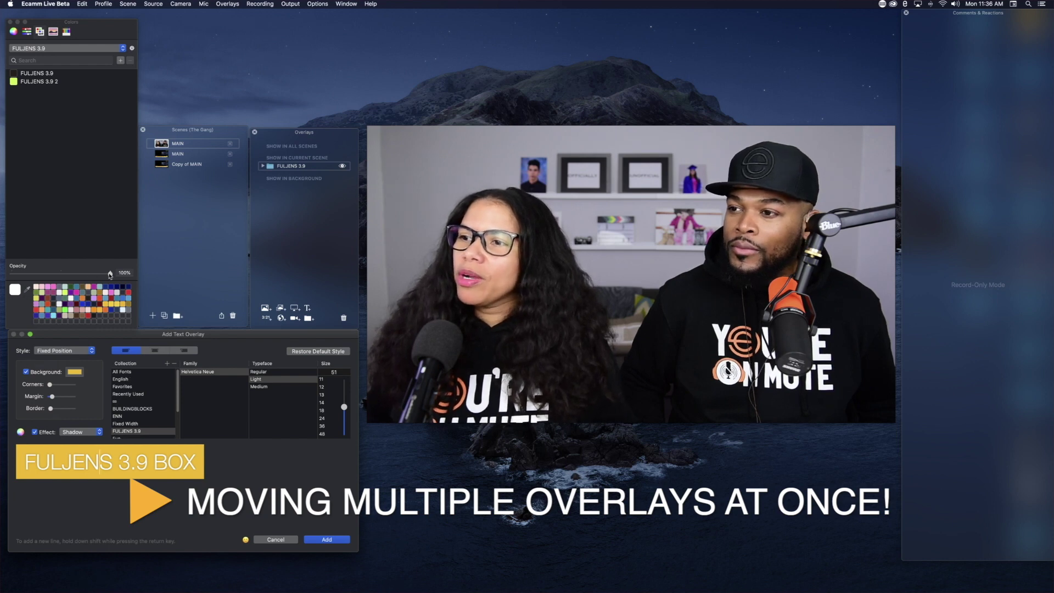
{"action": "left_click_drag", "start_coordinate": [110, 274], "coordinate": [11, 274]}
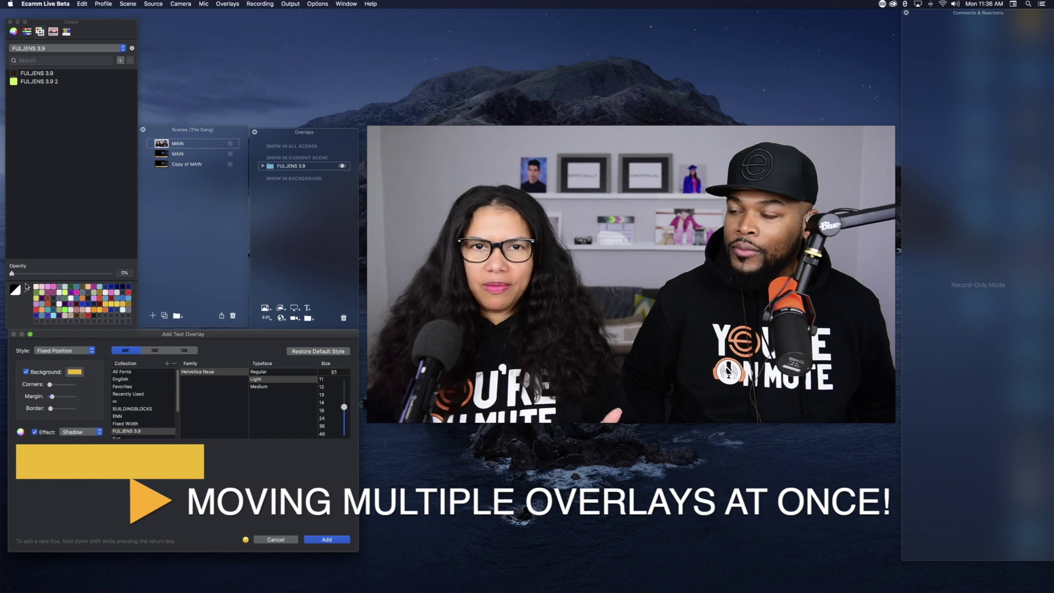
{"action": "left_click", "coordinate": [327, 539]}
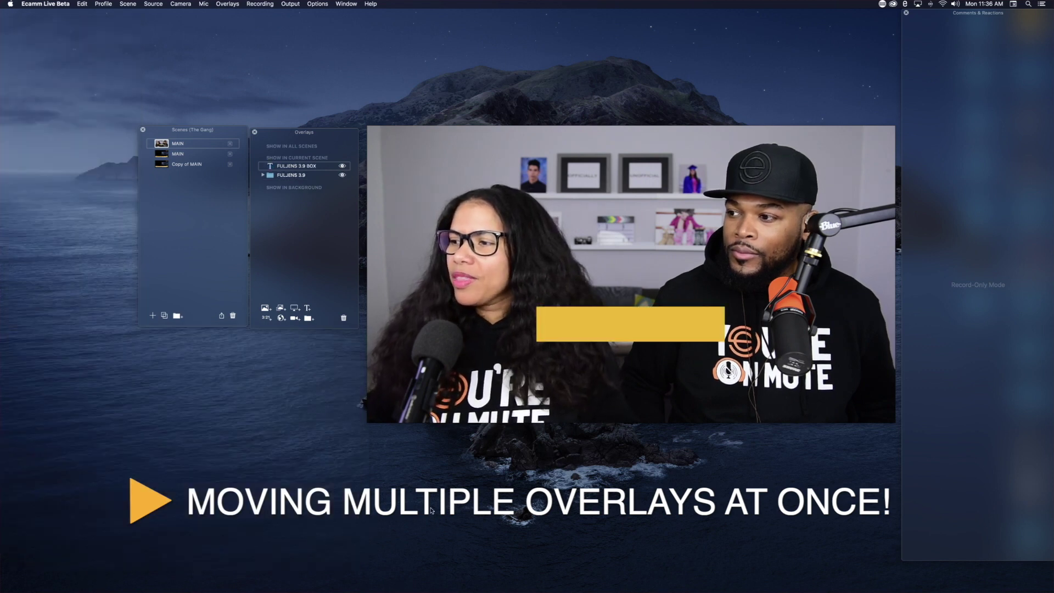
Step: Position the yellow box in the lower-left area of the video and put its overlay inside the FULJENS 3.9 group
{"action": "mouse_move", "coordinate": [657, 326]}
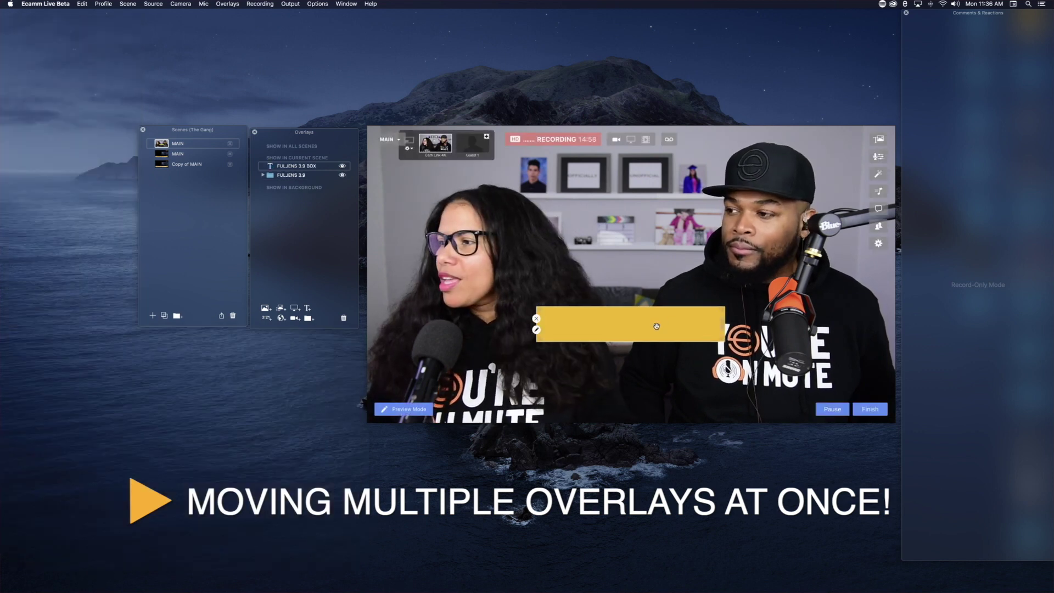
{"action": "left_click_drag", "start_coordinate": [657, 326], "coordinate": [498, 384]}
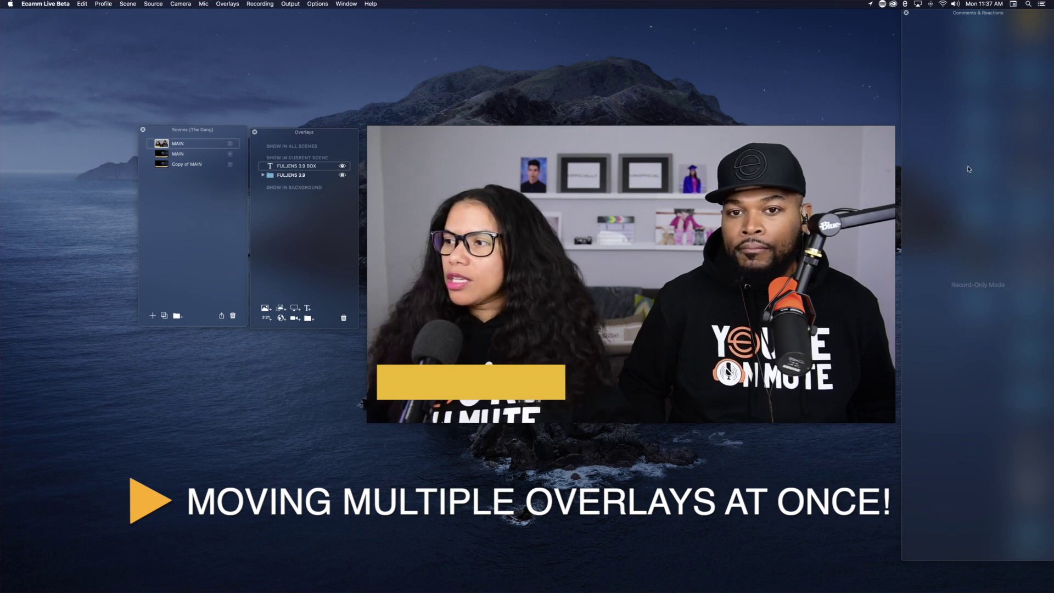
{"action": "mouse_move", "coordinate": [679, 167]}
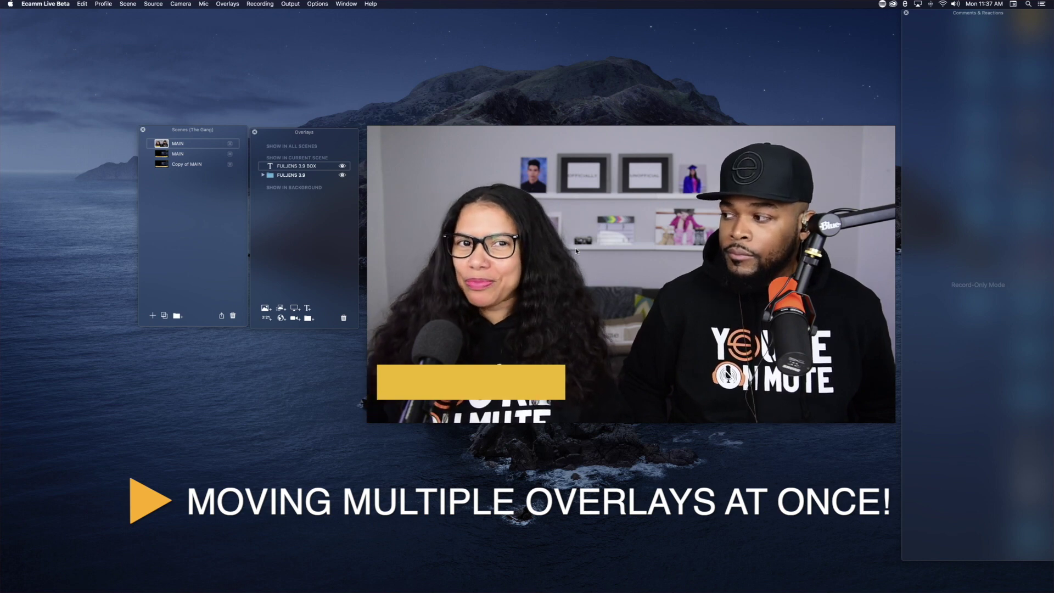
{"action": "mouse_move", "coordinate": [576, 251]}
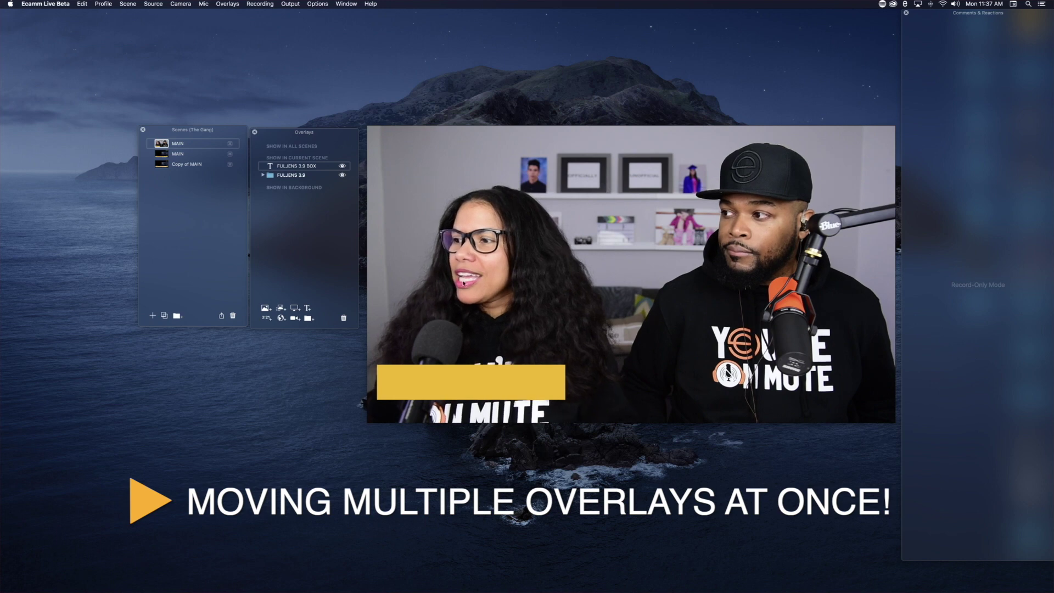
{"action": "left_click_drag", "start_coordinate": [453, 388], "coordinate": [464, 388]}
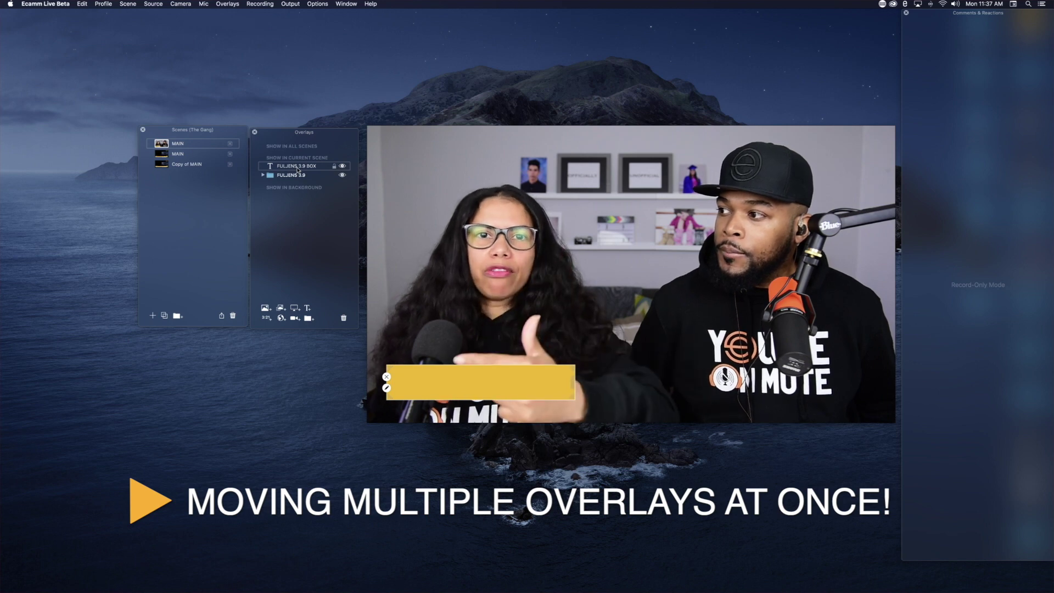
{"action": "left_click_drag", "start_coordinate": [297, 169], "coordinate": [293, 180]}
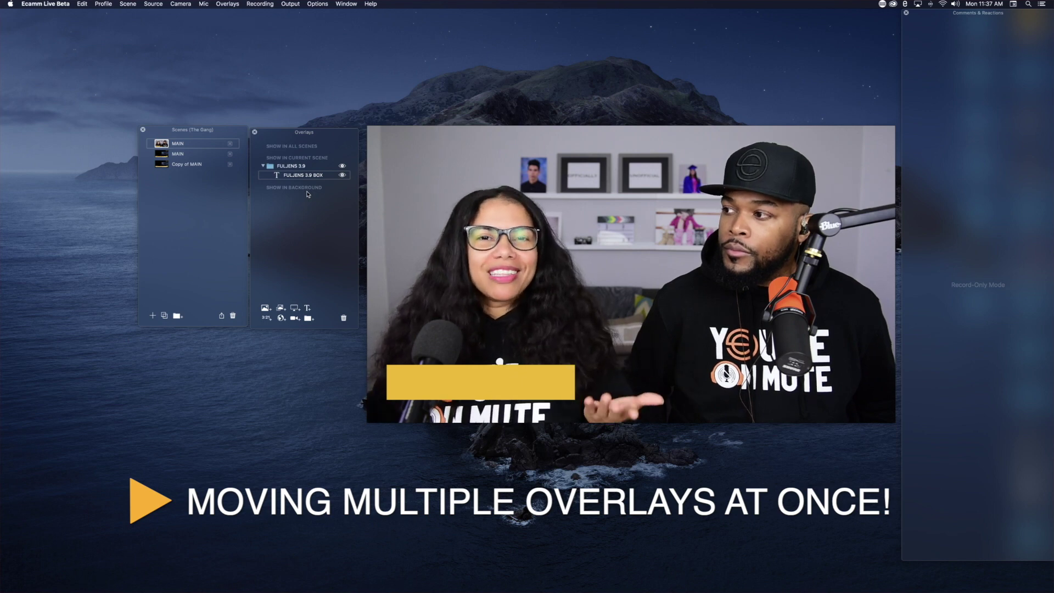
Step: Start another text overlay with no background, the Medium typeface of Helvetica Neue and 100% text opacity
{"action": "key", "text": "super+shift+t"}
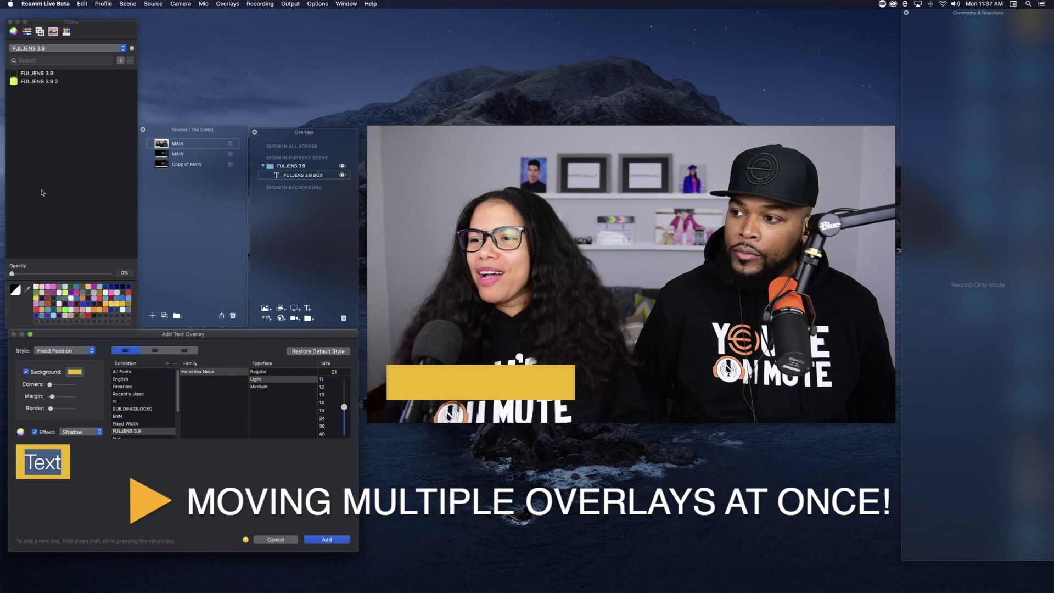
{"action": "left_click", "coordinate": [26, 371]}
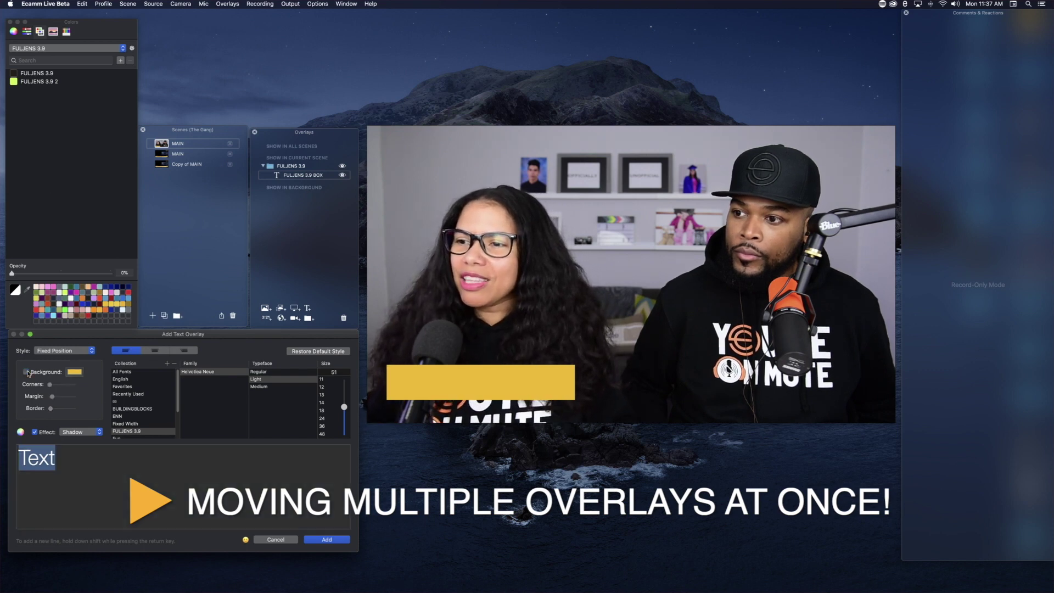
{"action": "key", "text": "BackSpace"}
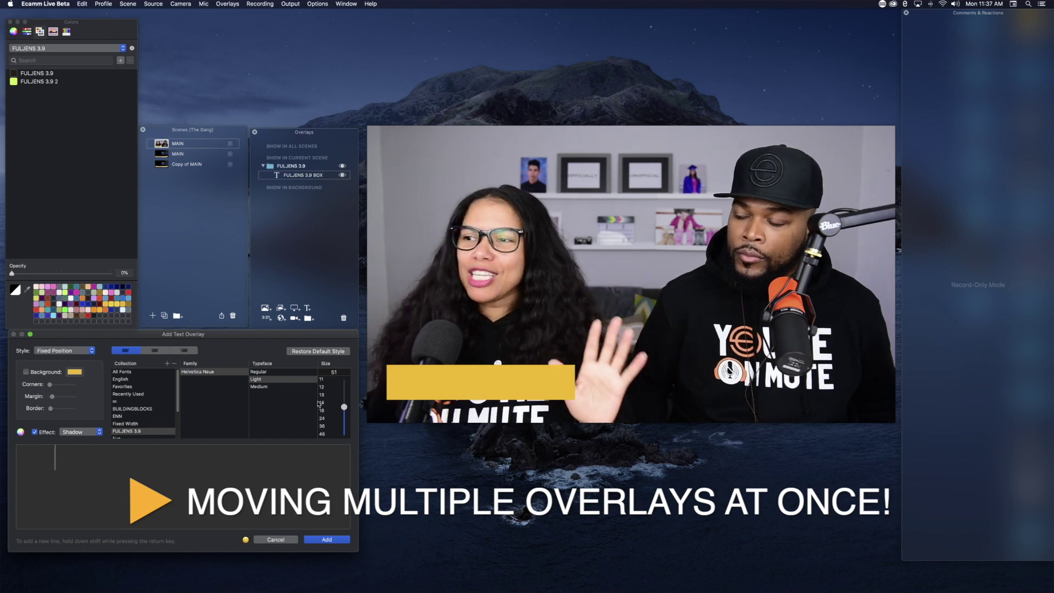
{"action": "left_click", "coordinate": [263, 387]}
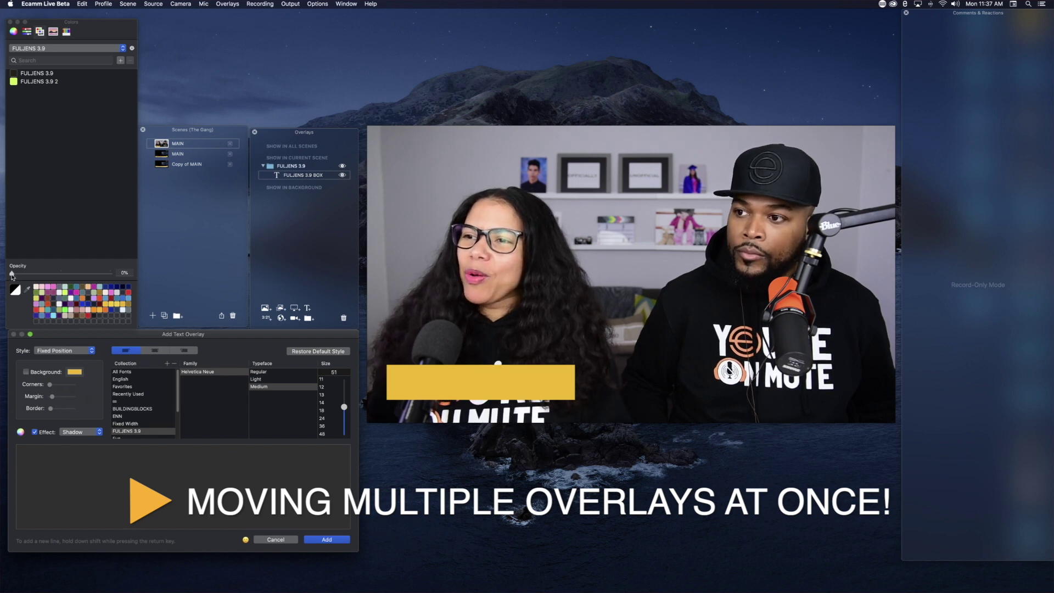
{"action": "left_click_drag", "start_coordinate": [12, 274], "coordinate": [126, 286]}
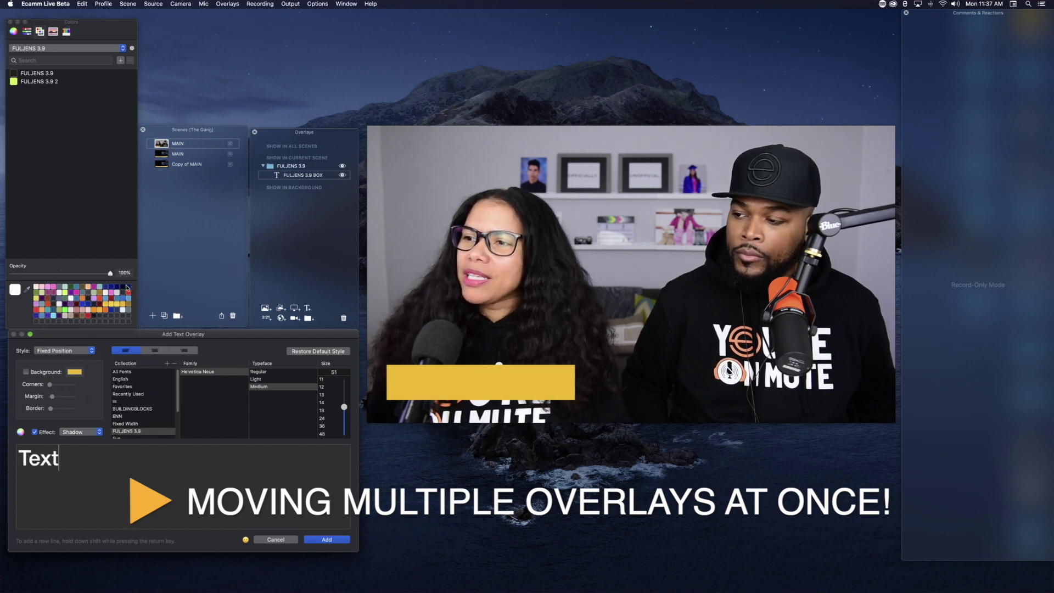
Step: Replace the placeholder text with FULJENS IS ALMOST 4.0 and add the overlay to the scene
{"action": "left_click_drag", "start_coordinate": [68, 458], "coordinate": [13, 458]}
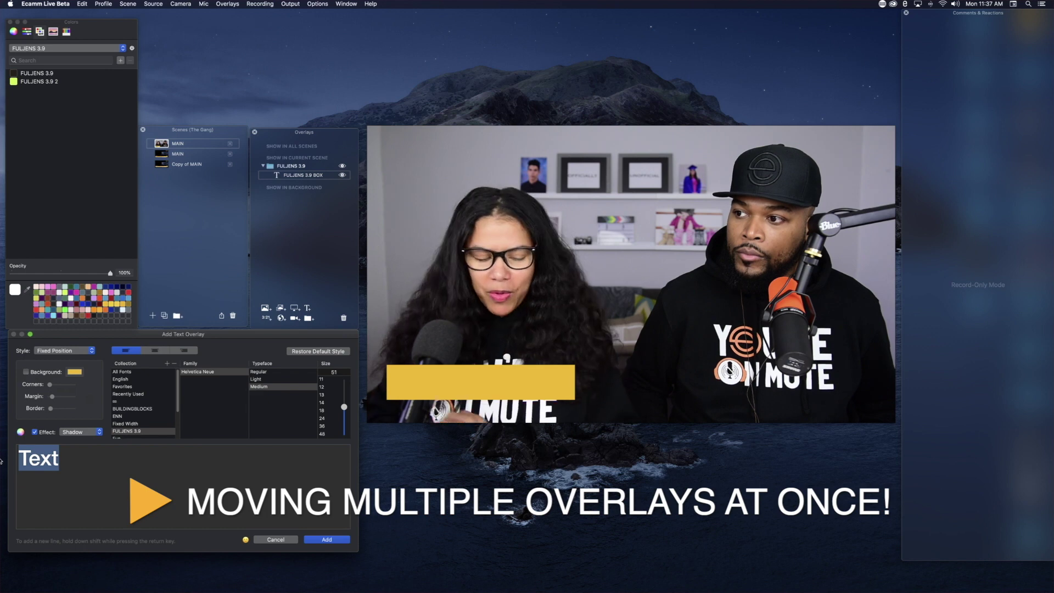
{"action": "type", "text": "FULJEN"}
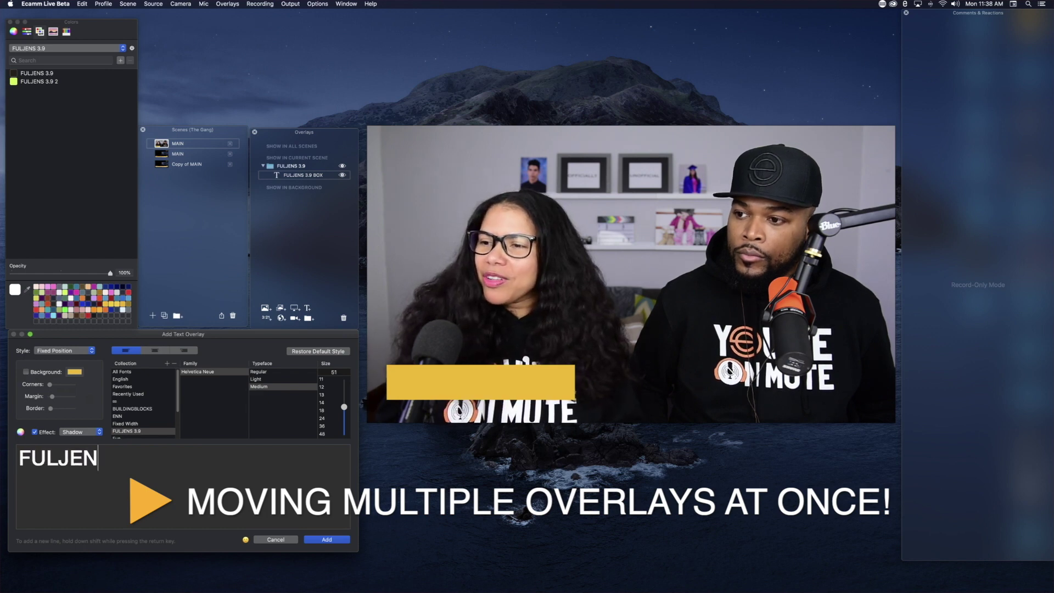
{"action": "type", "text": "S IS ALOS"}
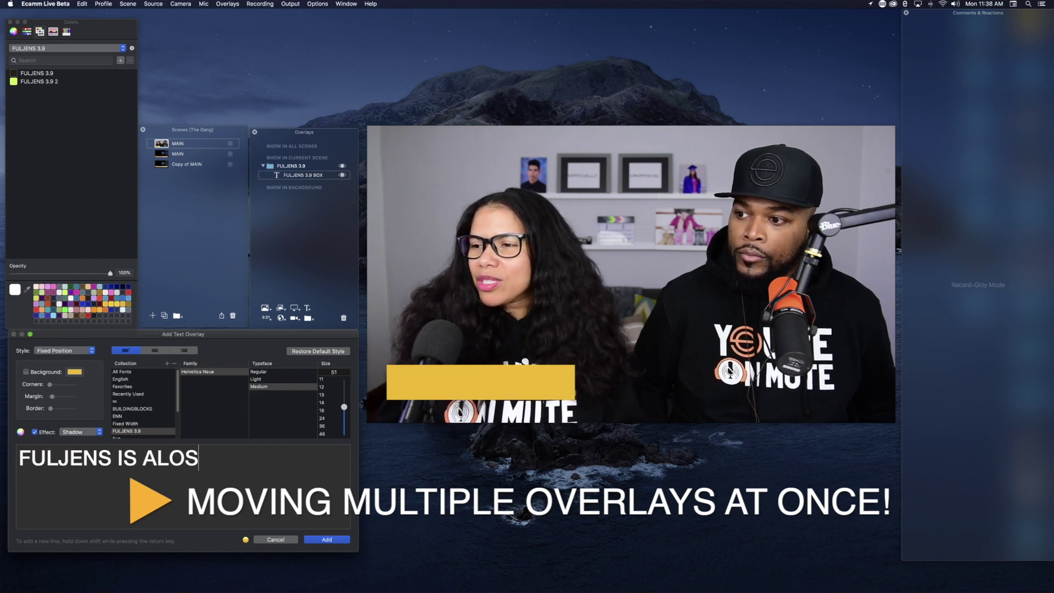
{"action": "key", "text": "BackSpace"}
{"action": "key", "text": "BackSpace"}
{"action": "type", "text": "MOST"}
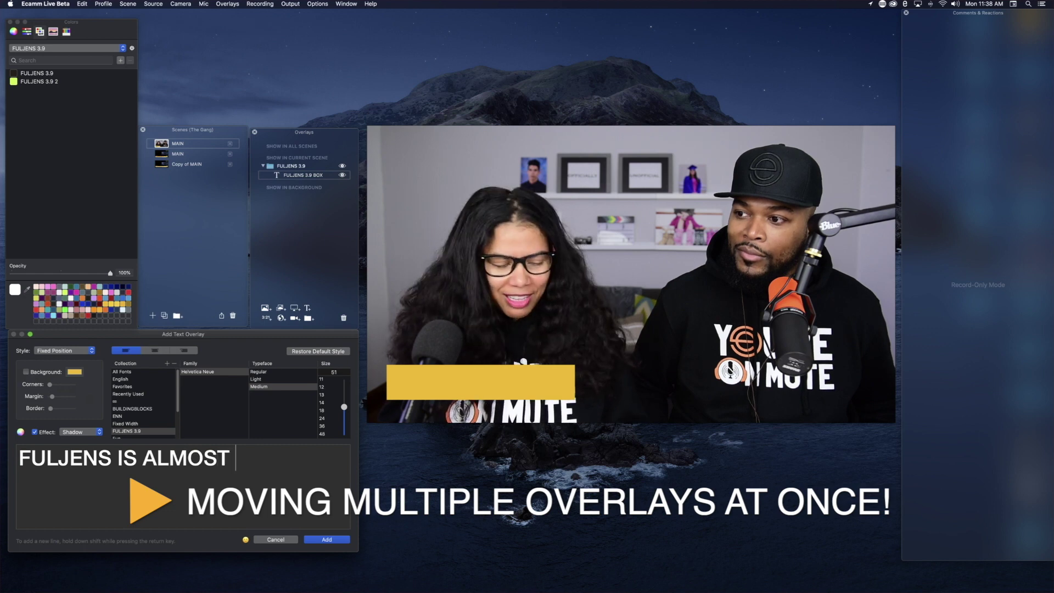
{"action": "type", "text": " 4.0"}
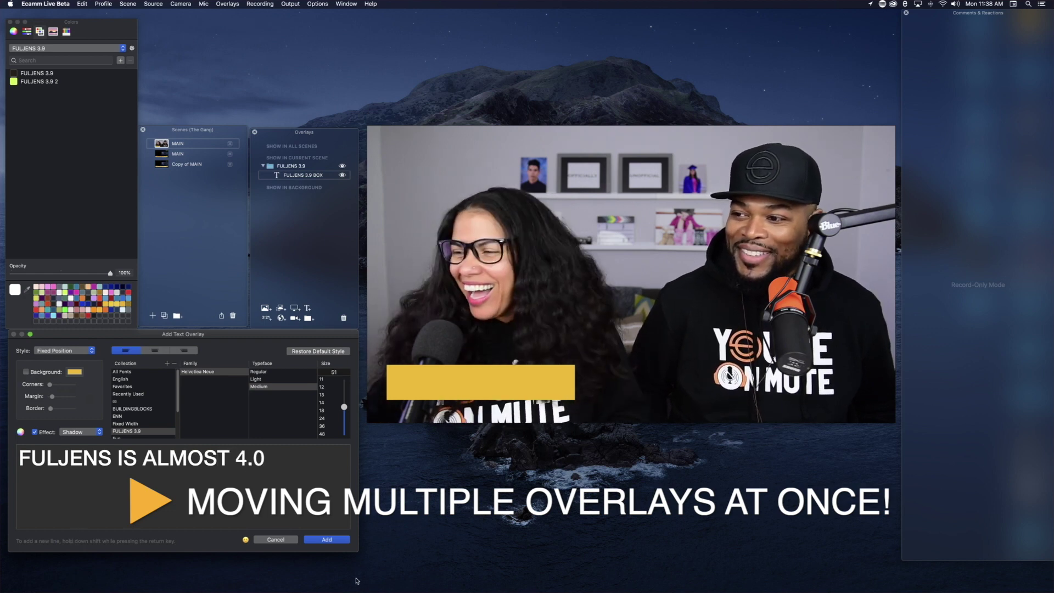
{"action": "left_click", "coordinate": [327, 540]}
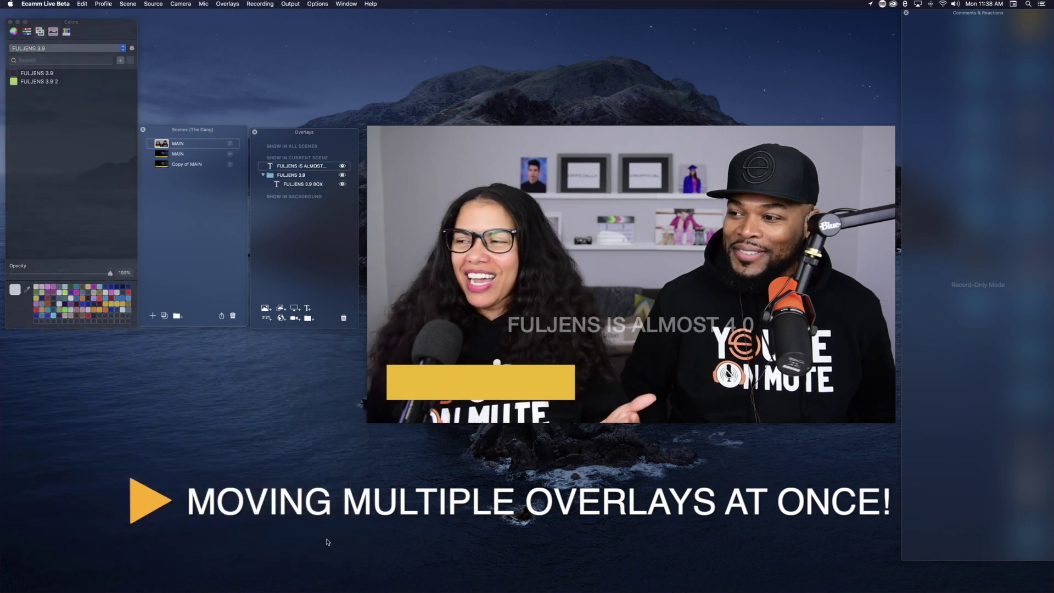
Step: Position the FULJENS IS ALMOST 4.0 text over the yellow box and put its overlay inside the FULJENS 3.9 group
{"action": "left_click_drag", "start_coordinate": [638, 329], "coordinate": [529, 382]}
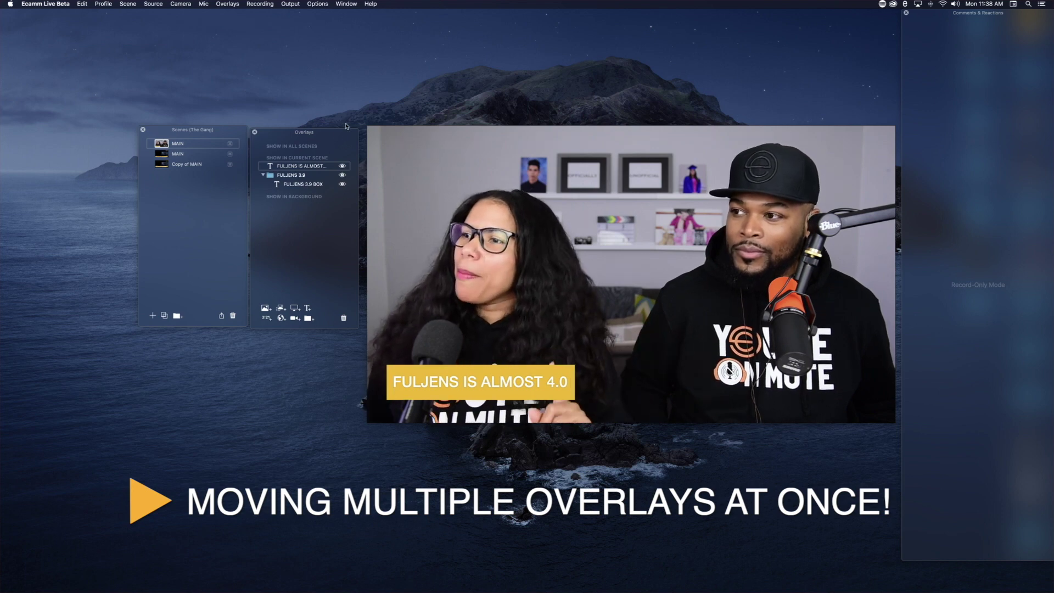
{"action": "left_click_drag", "start_coordinate": [301, 172], "coordinate": [301, 191]}
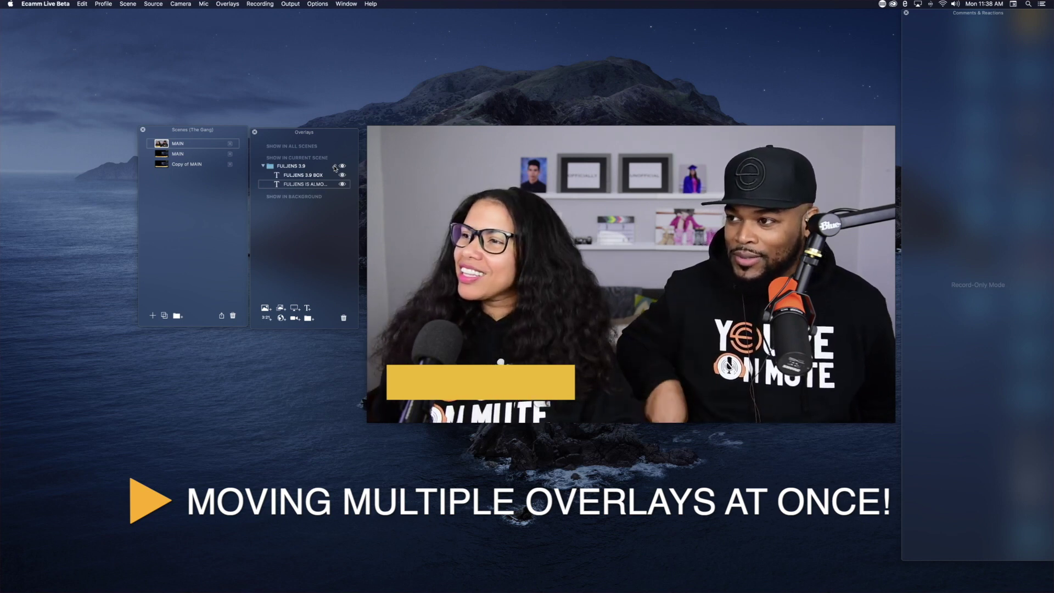
Step: Reorder the FULJENS 3.9 group so the text overlay sits above the FULJENS 3.9 BOX overlay
{"action": "mouse_move", "coordinate": [336, 175]}
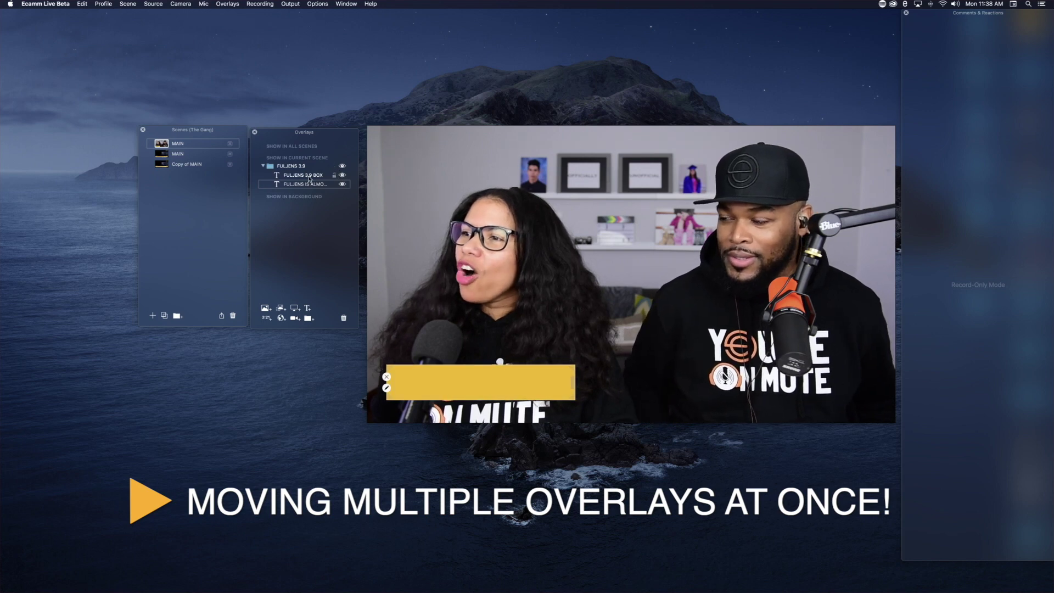
{"action": "left_click_drag", "start_coordinate": [307, 184], "coordinate": [307, 175]}
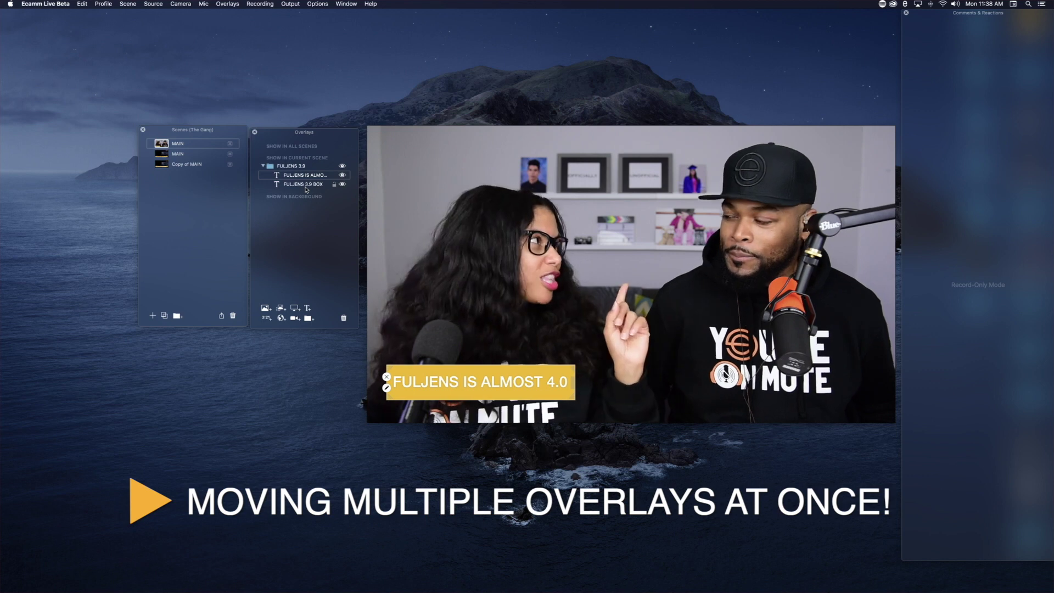
{"action": "left_click_drag", "start_coordinate": [303, 175], "coordinate": [302, 189]}
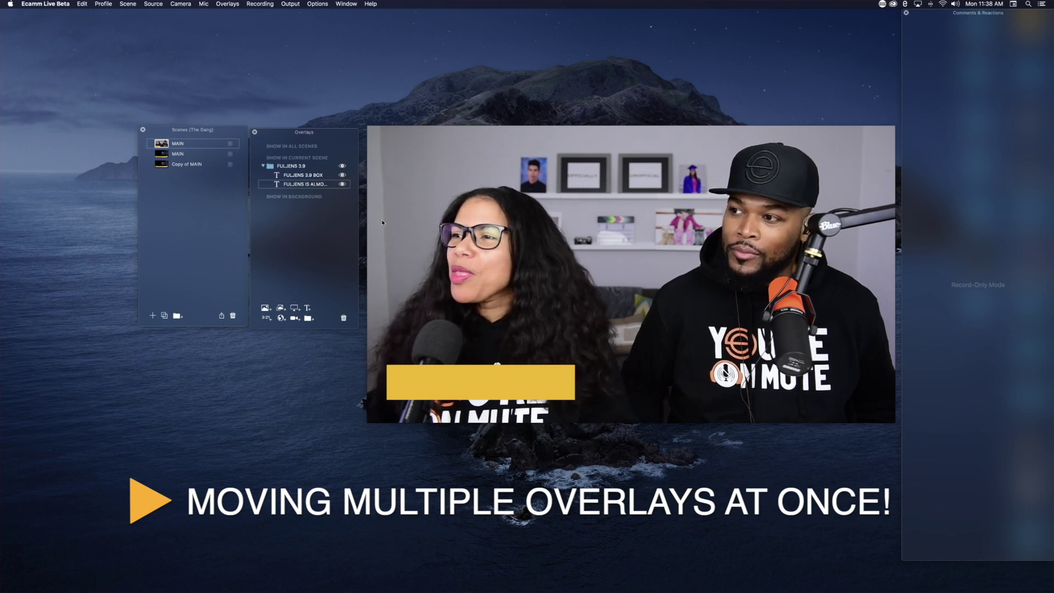
{"action": "left_click_drag", "start_coordinate": [298, 182], "coordinate": [299, 175]}
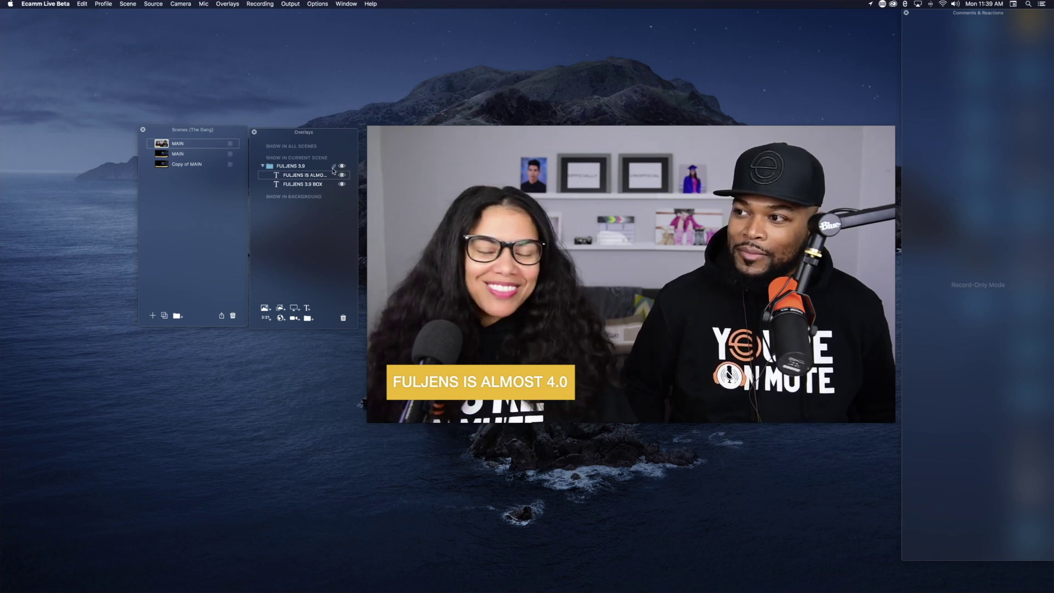
Step: Link the overlays in the FULJENS 3.9 group and move the box and text together to the lower-right area of the video
{"action": "mouse_move", "coordinate": [320, 175]}
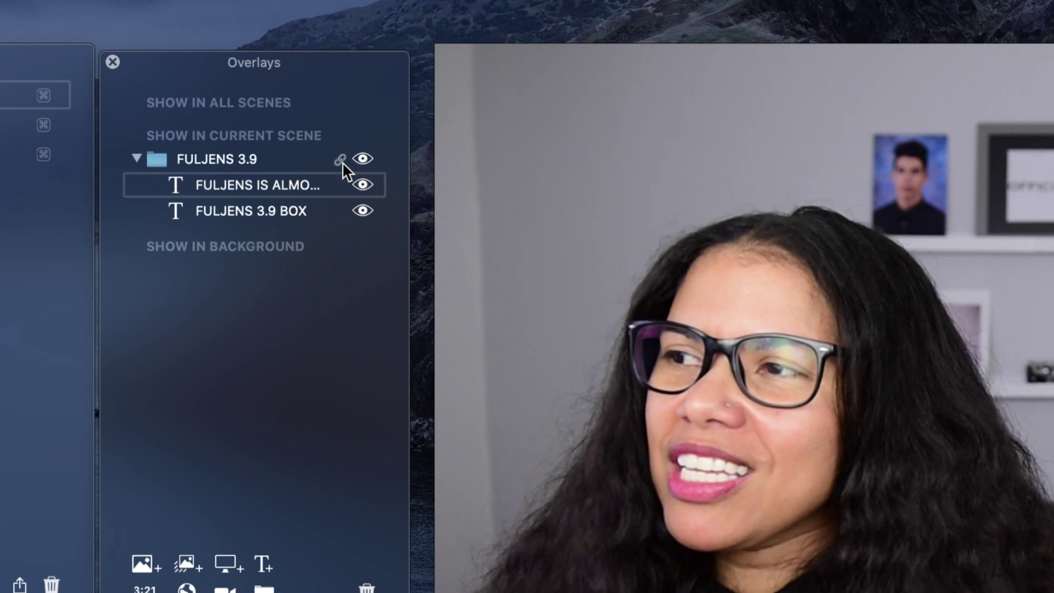
{"action": "left_click", "coordinate": [340, 160]}
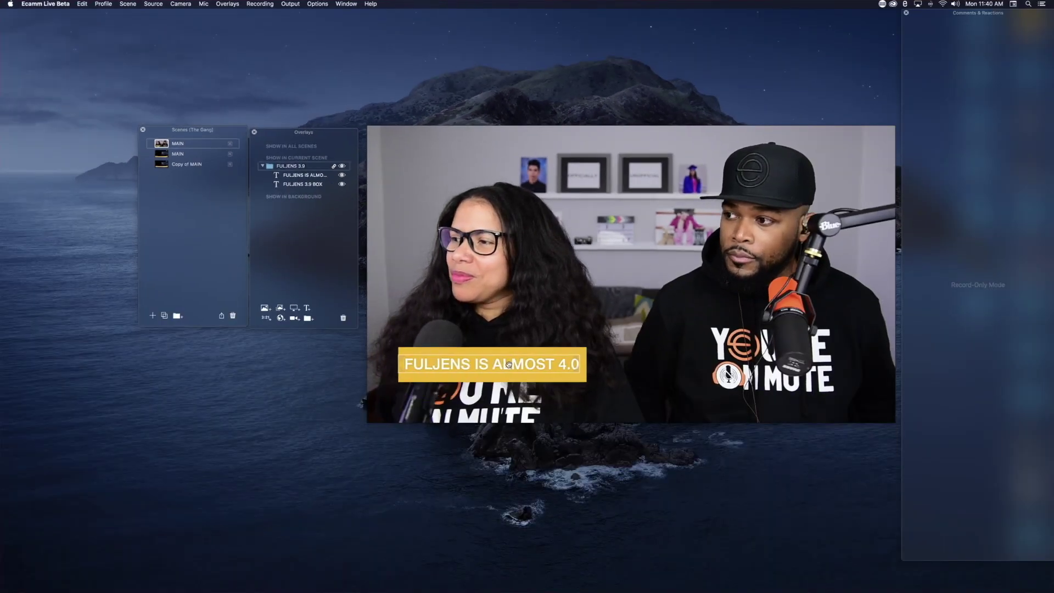
{"action": "left_click_drag", "start_coordinate": [508, 363], "coordinate": [764, 376]}
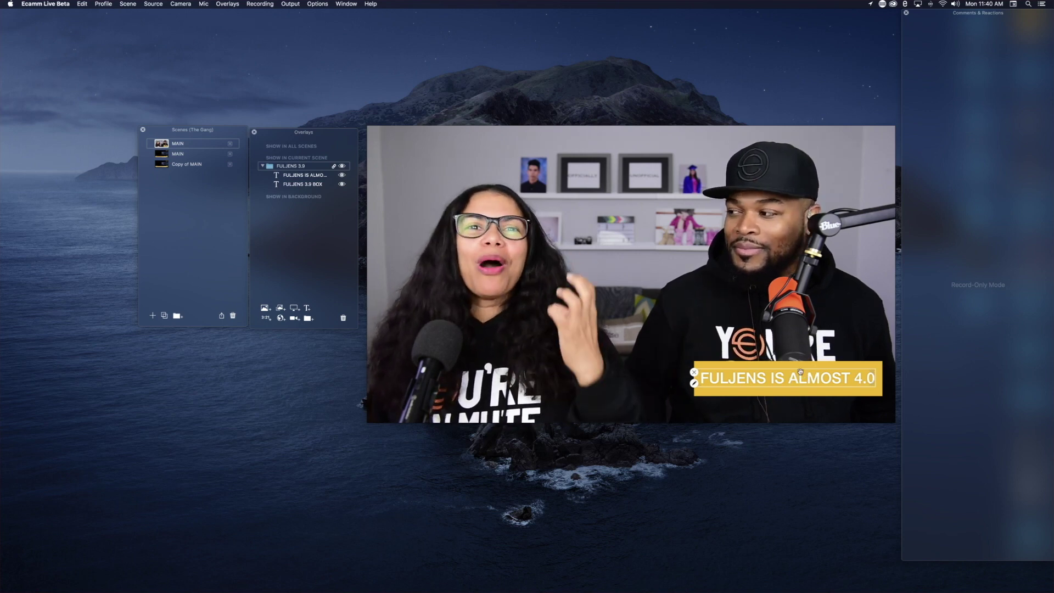
Step: Fine-tune the position of the linked box and text, and lock both overlays in the group
{"action": "mouse_move", "coordinate": [799, 371]}
{"action": "left_mouse_down"}
{"action": "mouse_move", "coordinate": [768, 346]}
{"action": "mouse_move", "coordinate": [757, 280]}
{"action": "mouse_move", "coordinate": [793, 380]}
{"action": "left_mouse_up"}
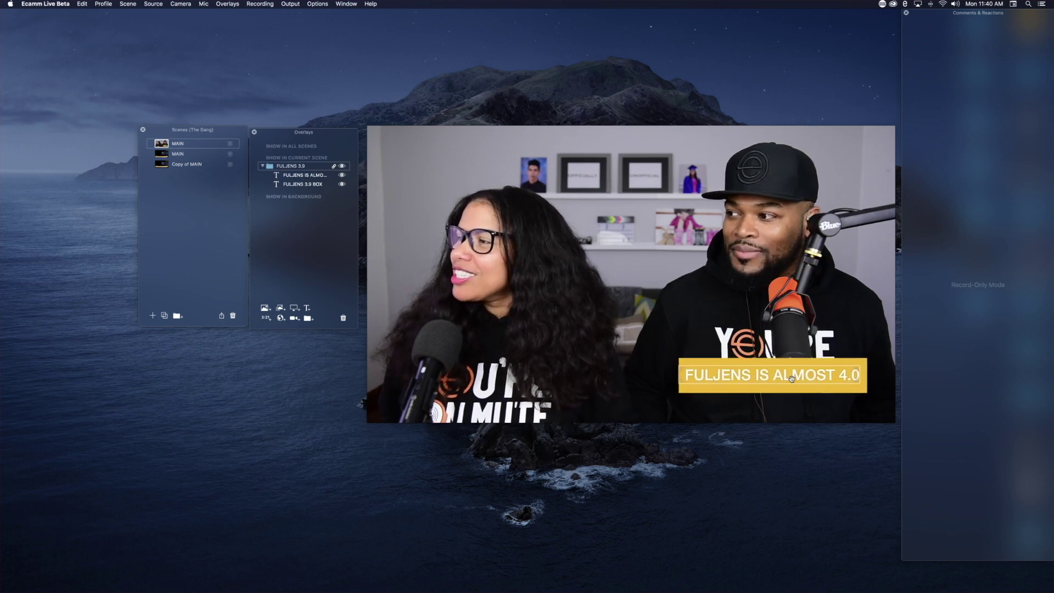
{"action": "left_click_drag", "start_coordinate": [870, 393], "coordinate": [847, 387]}
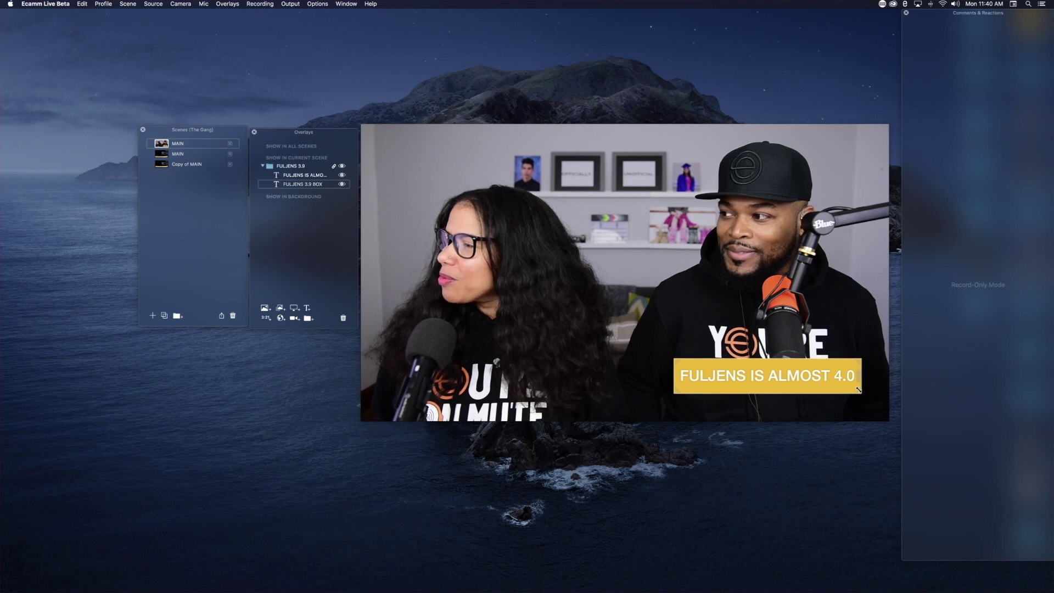
{"action": "left_click", "coordinate": [333, 176]}
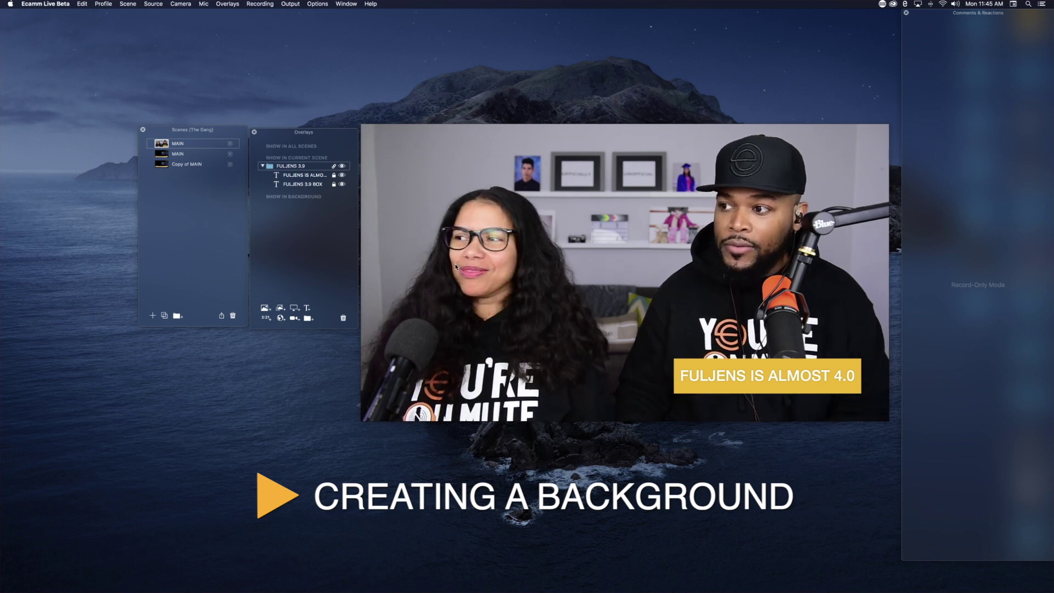
Step: Create a text overlay named WALL with the lime-green background and invisible text, and add it to the scene
{"action": "key", "text": "super+shift+t"}
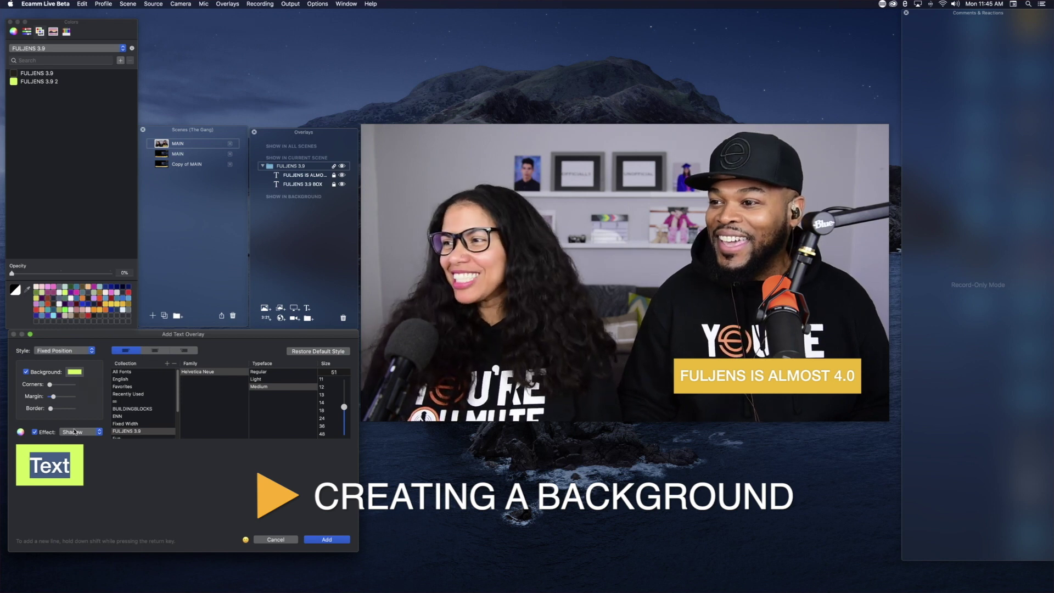
{"action": "key", "text": "BackSpace"}
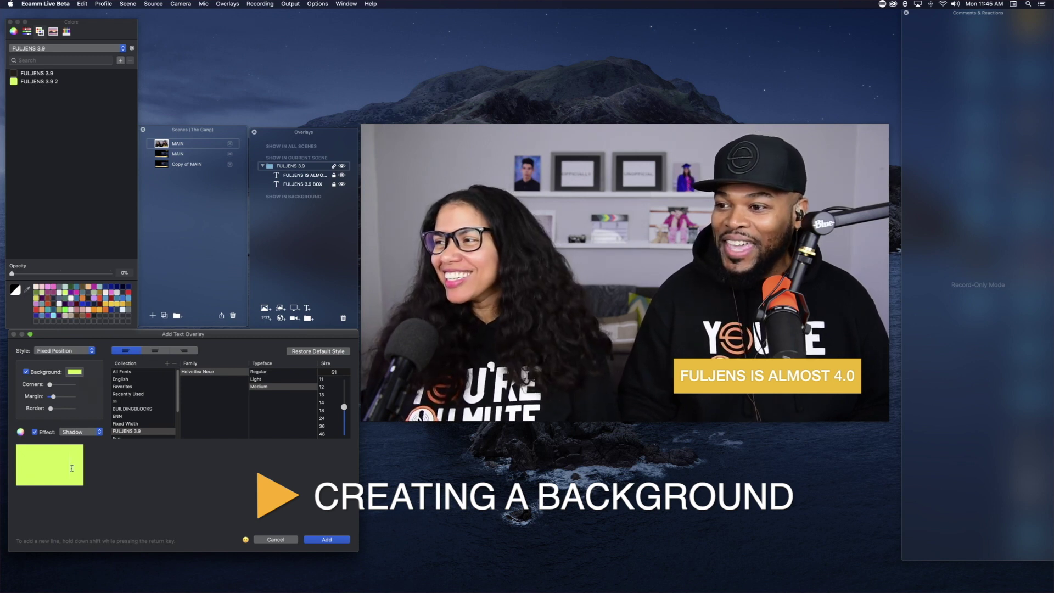
{"action": "key", "text": "ctrl+z"}
{"action": "left_click_drag", "start_coordinate": [72, 467], "coordinate": [32, 464]}
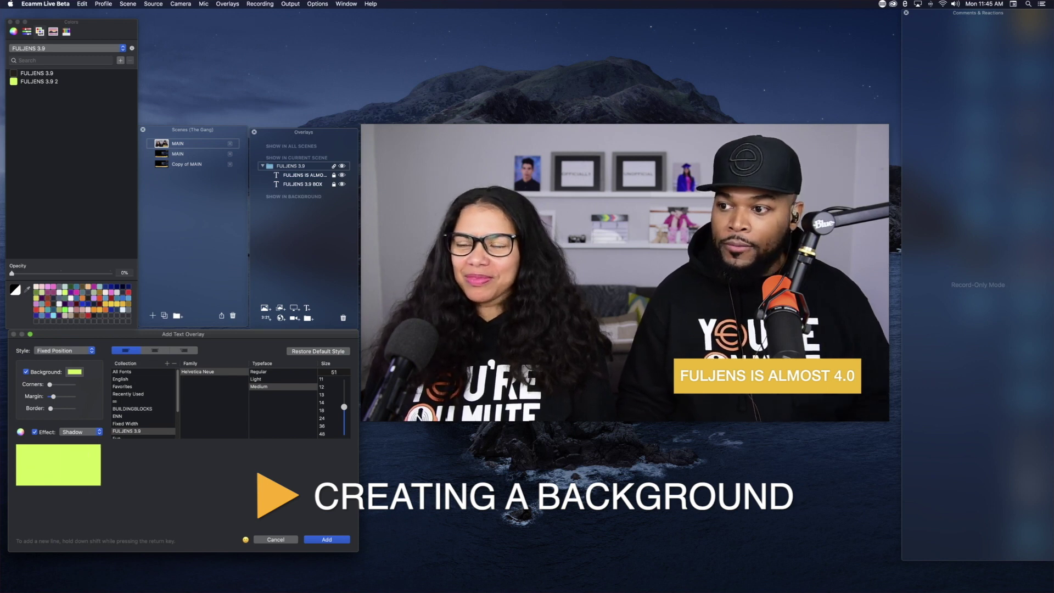
{"action": "left_click_drag", "start_coordinate": [91, 469], "coordinate": [31, 466]}
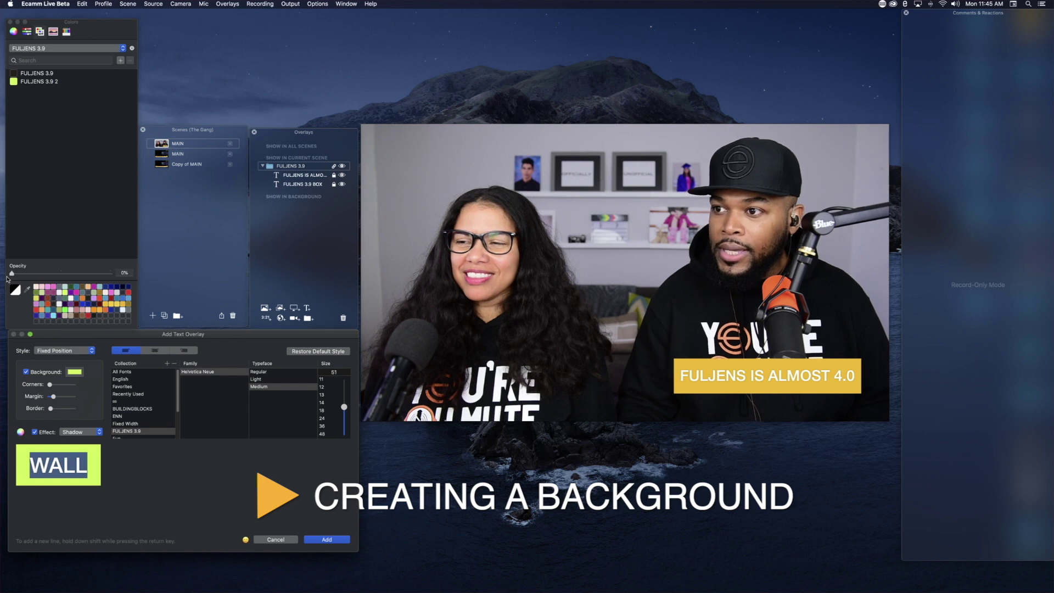
{"action": "left_click", "coordinate": [80, 461]}
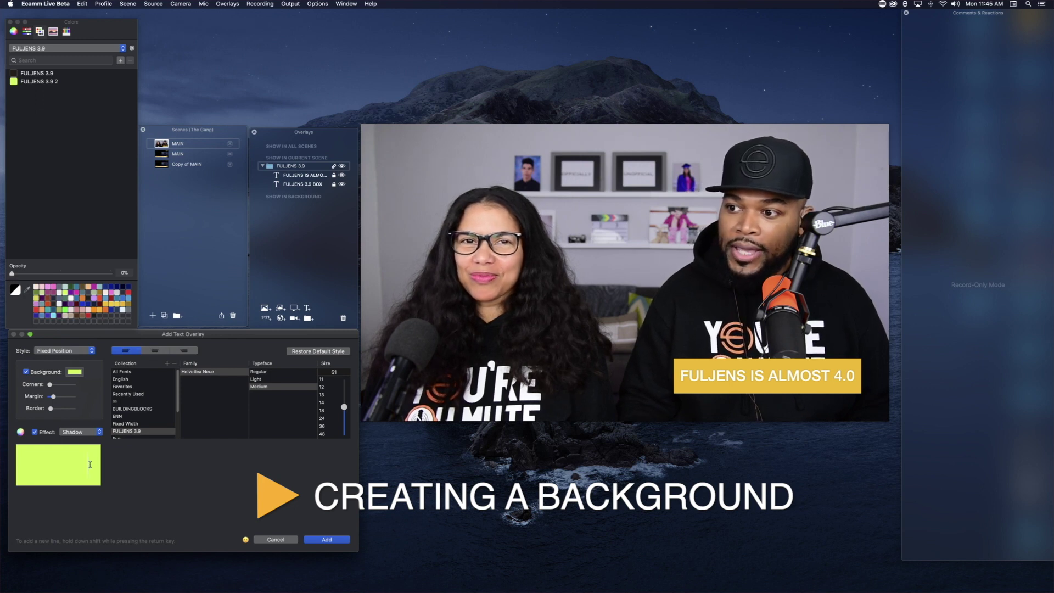
{"action": "left_click", "coordinate": [306, 539]}
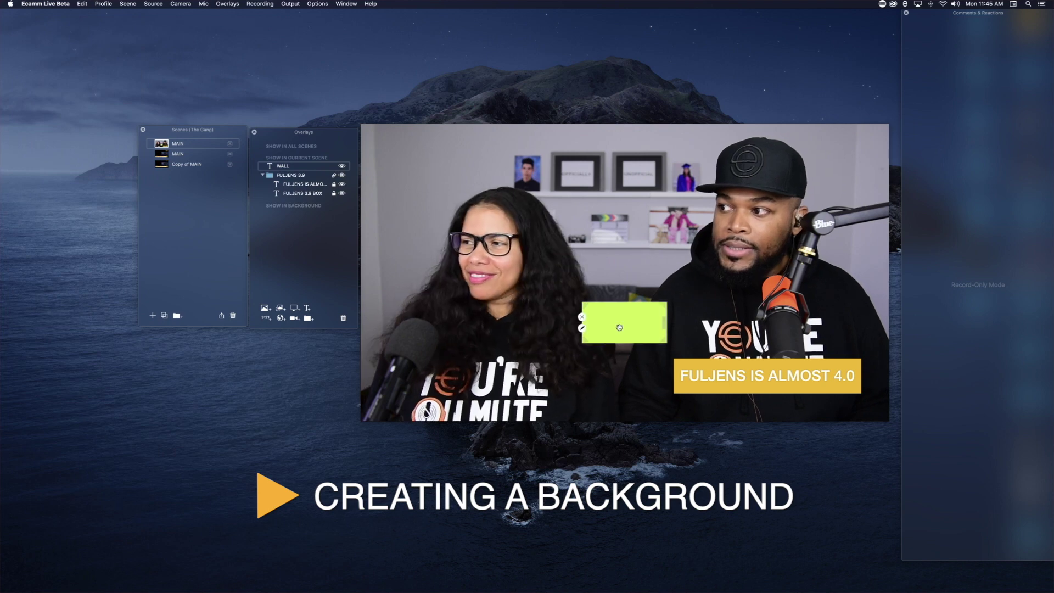
Step: Stretch the green WALL overlay from the upper-left corner of the video until it covers the whole picture, and lock it
{"action": "left_click_drag", "start_coordinate": [619, 327], "coordinate": [440, 128]}
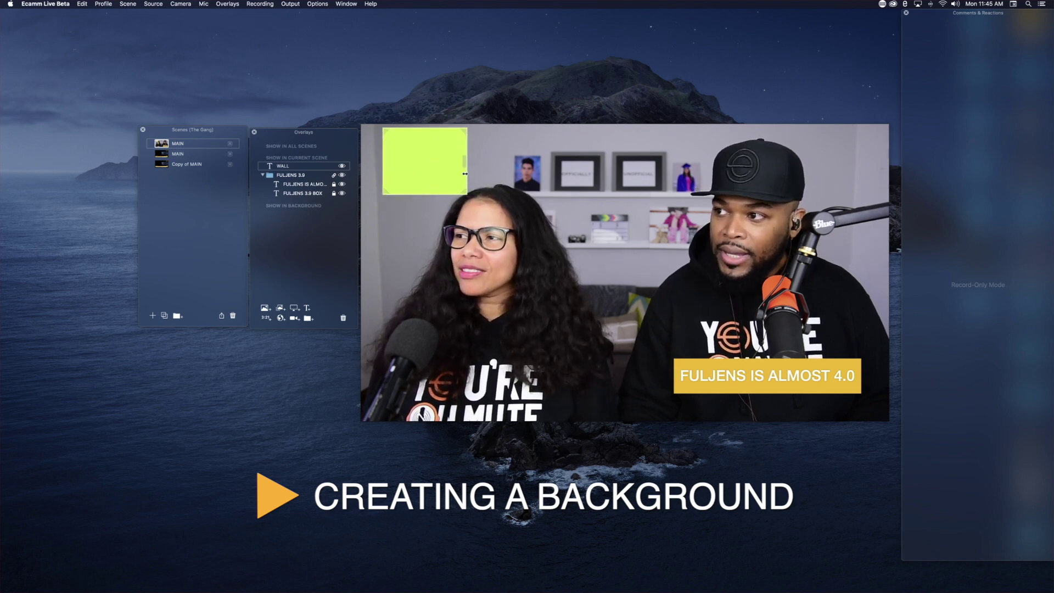
{"action": "left_click_drag", "start_coordinate": [440, 175], "coordinate": [419, 173]}
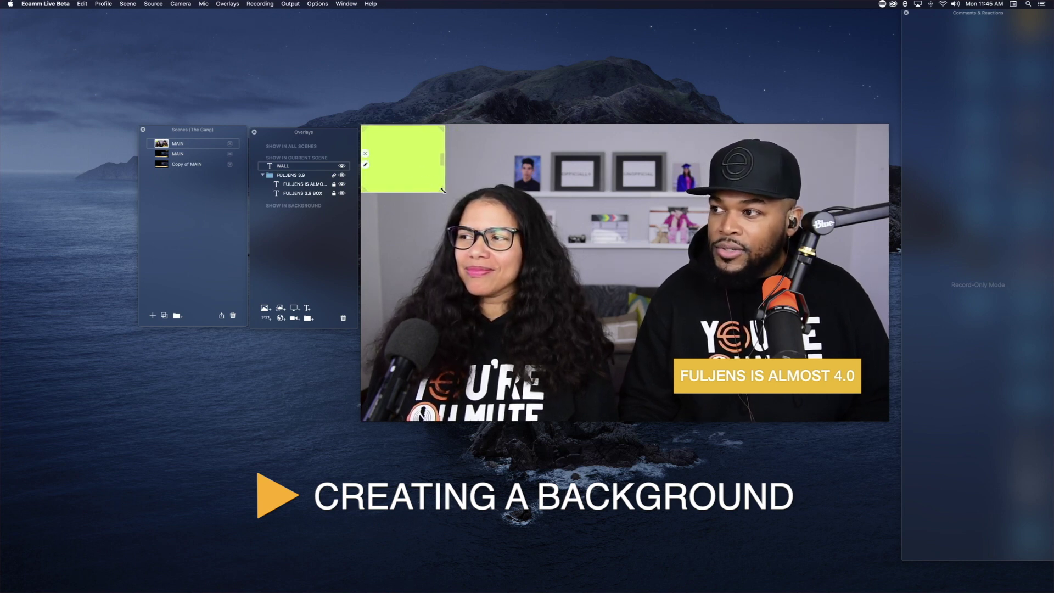
{"action": "left_click_drag", "start_coordinate": [443, 190], "coordinate": [892, 421]}
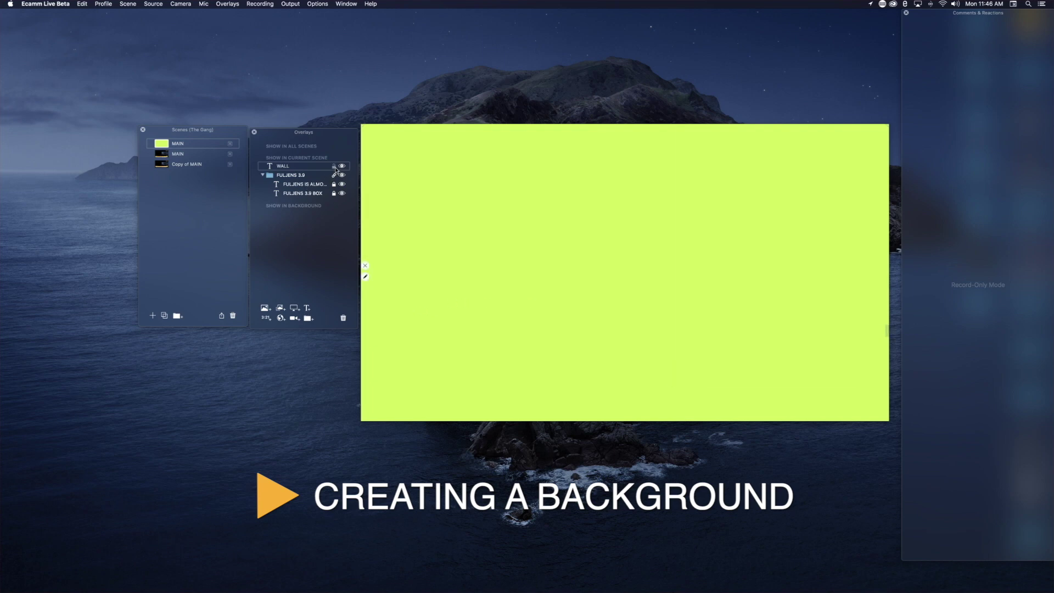
{"action": "left_click", "coordinate": [334, 167]}
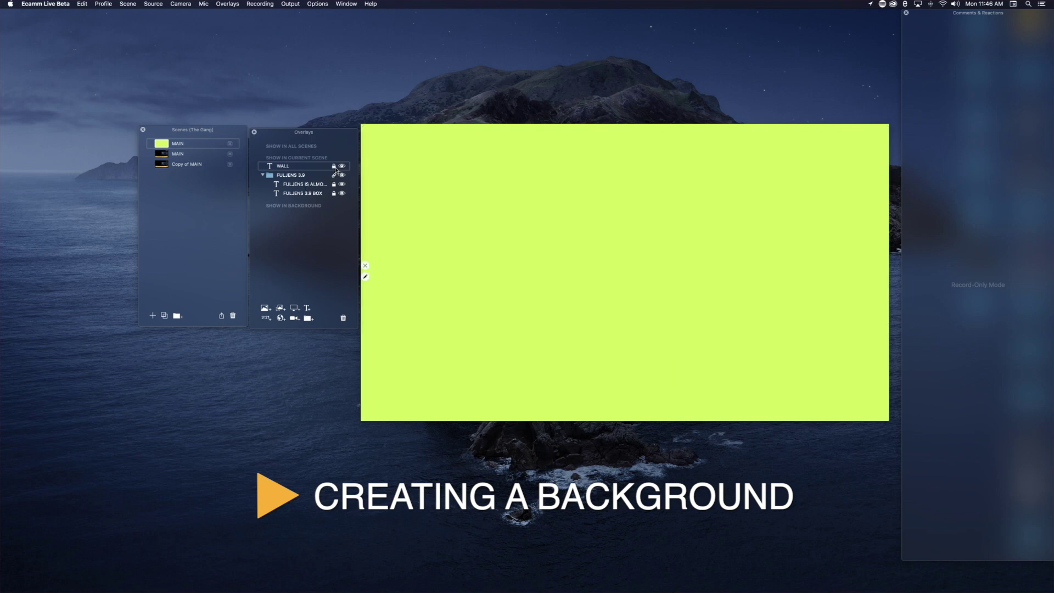
Step: Add a Cam Link 4K camera overlay with zero corner radius and border width, and enlarge it in front of the green wall
{"action": "left_click", "coordinate": [295, 319]}
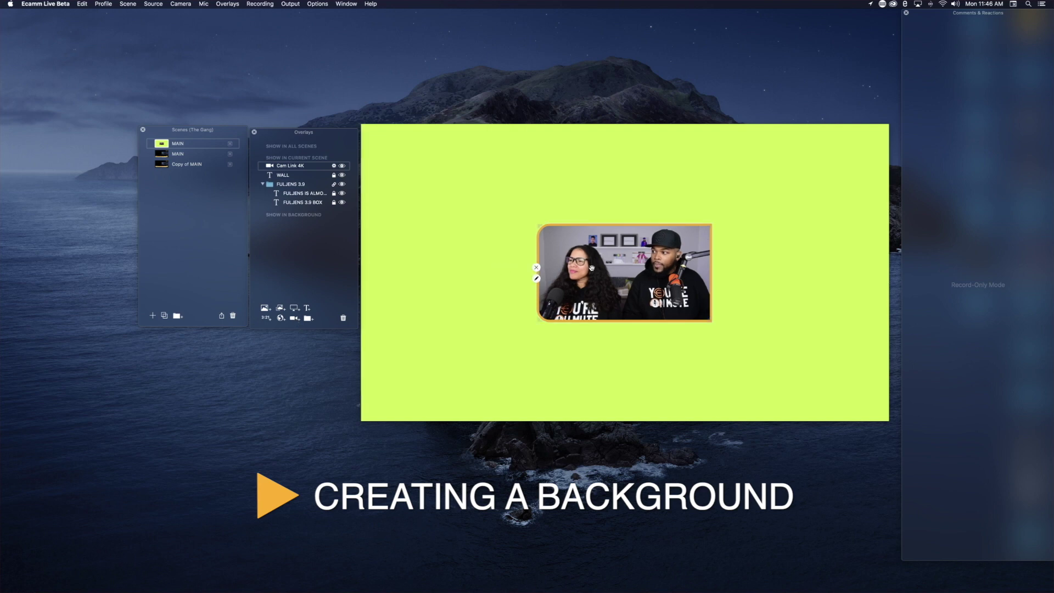
{"action": "left_click", "coordinate": [536, 279]}
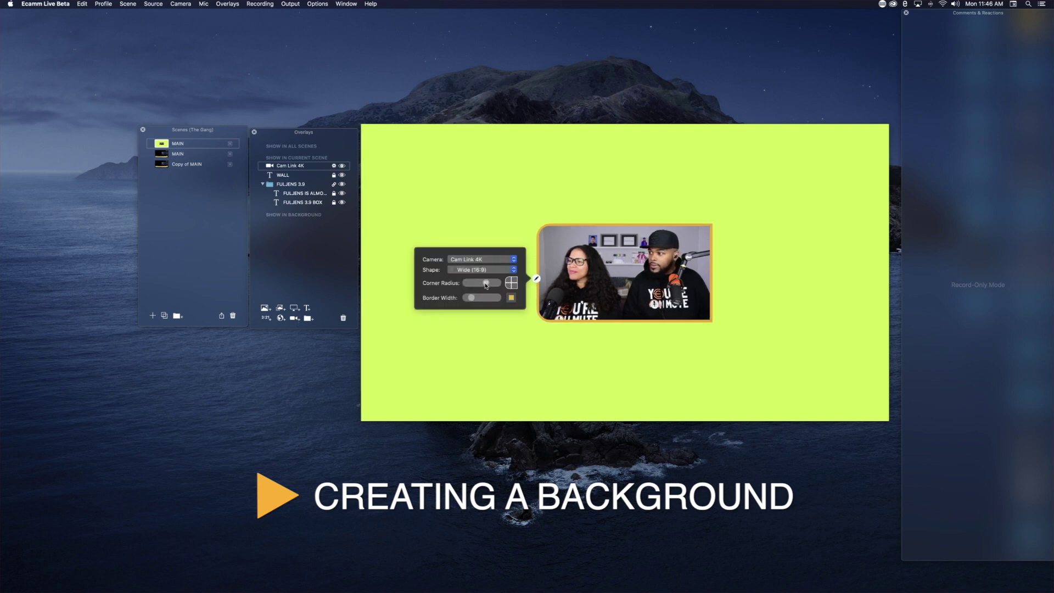
{"action": "mouse_move", "coordinate": [472, 299]}
{"action": "left_mouse_down"}
{"action": "mouse_move", "coordinate": [454, 295]}
{"action": "mouse_move", "coordinate": [466, 282]}
{"action": "left_mouse_up"}
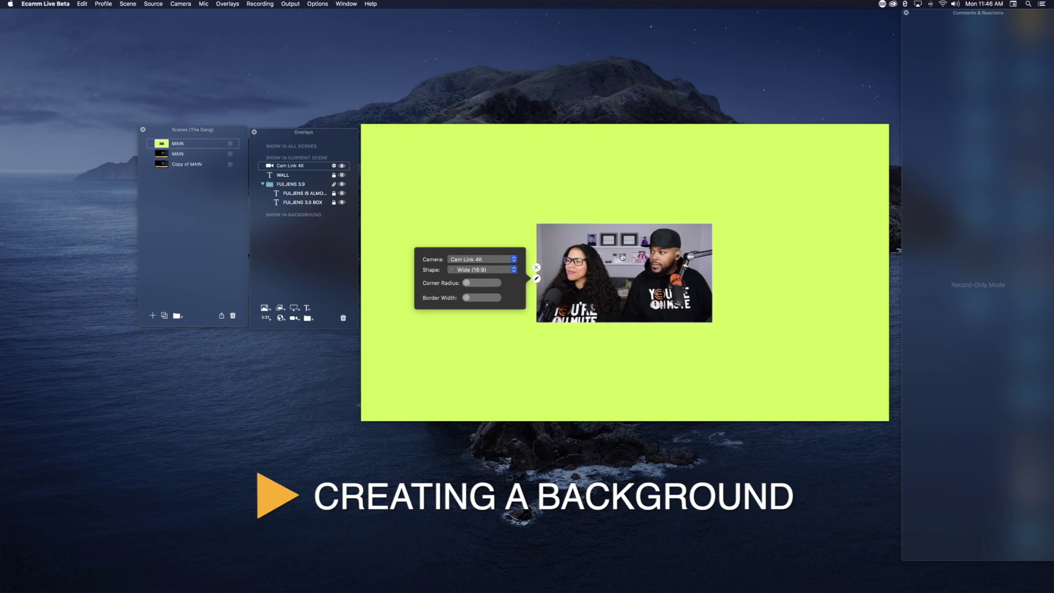
{"action": "scroll", "coordinate": [622, 256], "scroll_direction": "up", "scroll_amount": 5}
{"action": "scroll", "coordinate": [622, 257], "scroll_direction": "up", "scroll_amount": 3}
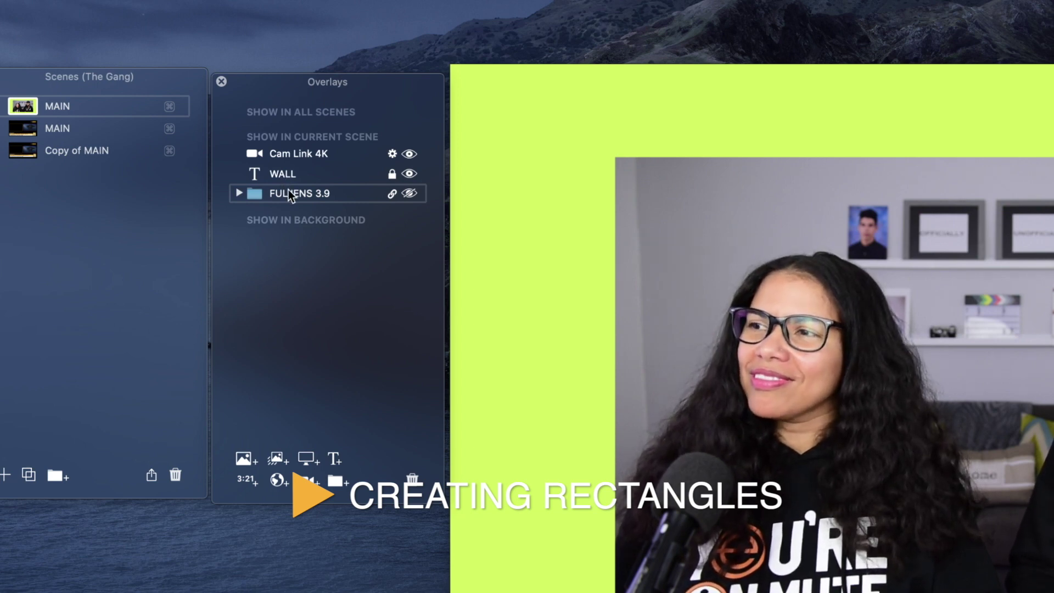
Step: Move the FULJENS 3.9 group above the Cam Link 4K and WALL overlays and select the WALL overlay
{"action": "left_click_drag", "start_coordinate": [289, 189], "coordinate": [289, 151]}
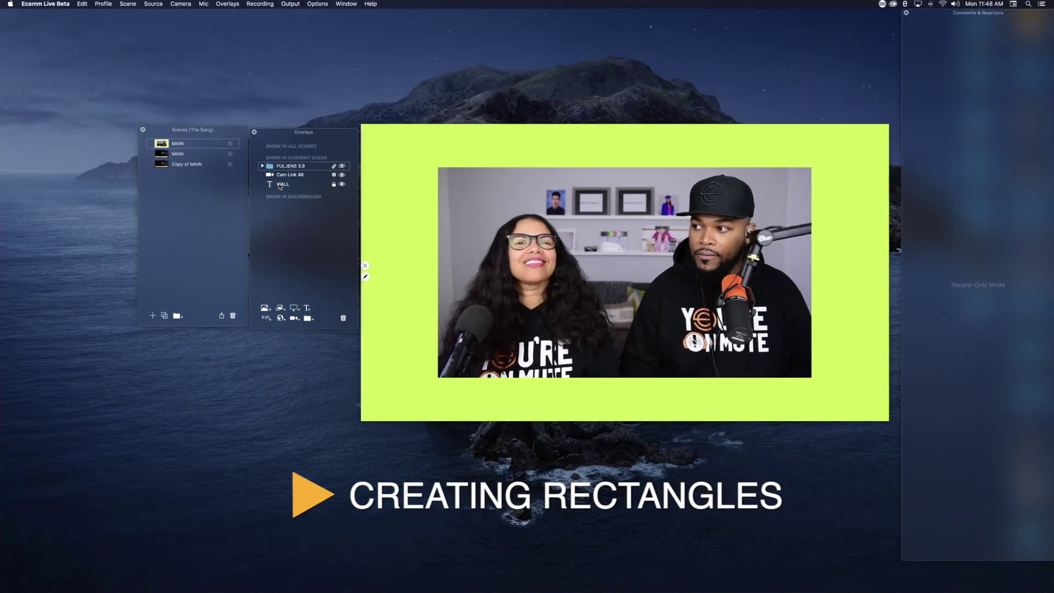
{"action": "left_click", "coordinate": [405, 247]}
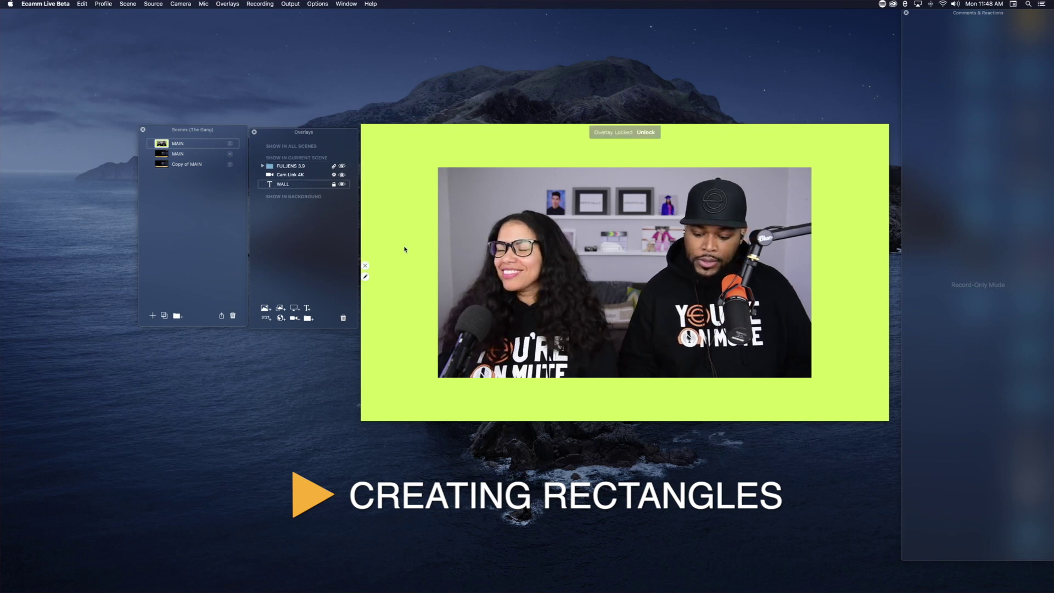
Step: Start another text overlay and replace its placeholder text with RECTANGLE
{"action": "key", "text": "super+t"}
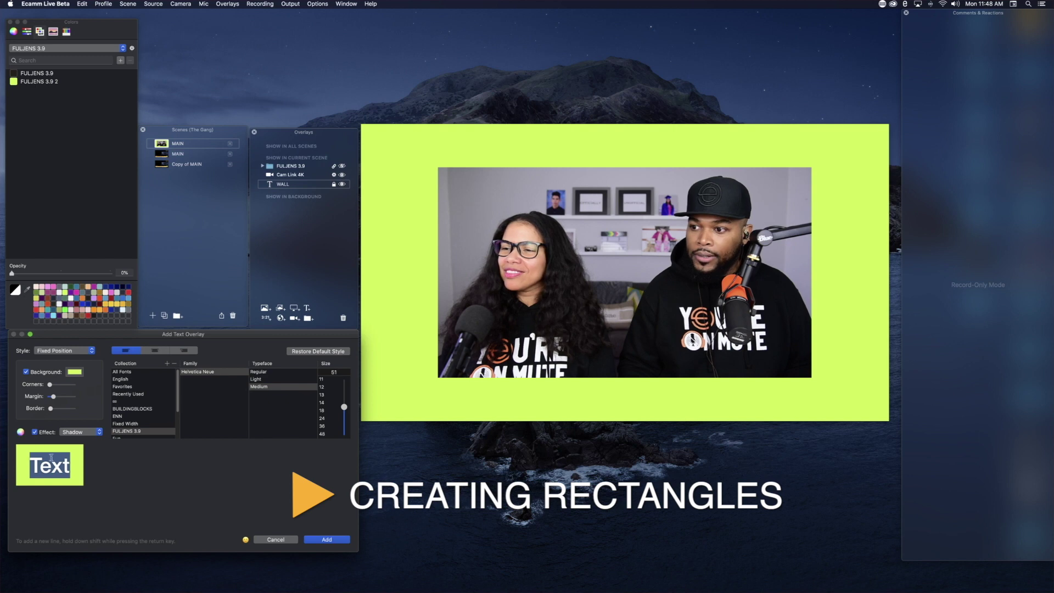
{"action": "key", "text": "BackSpace"}
{"action": "key", "text": "super+z"}
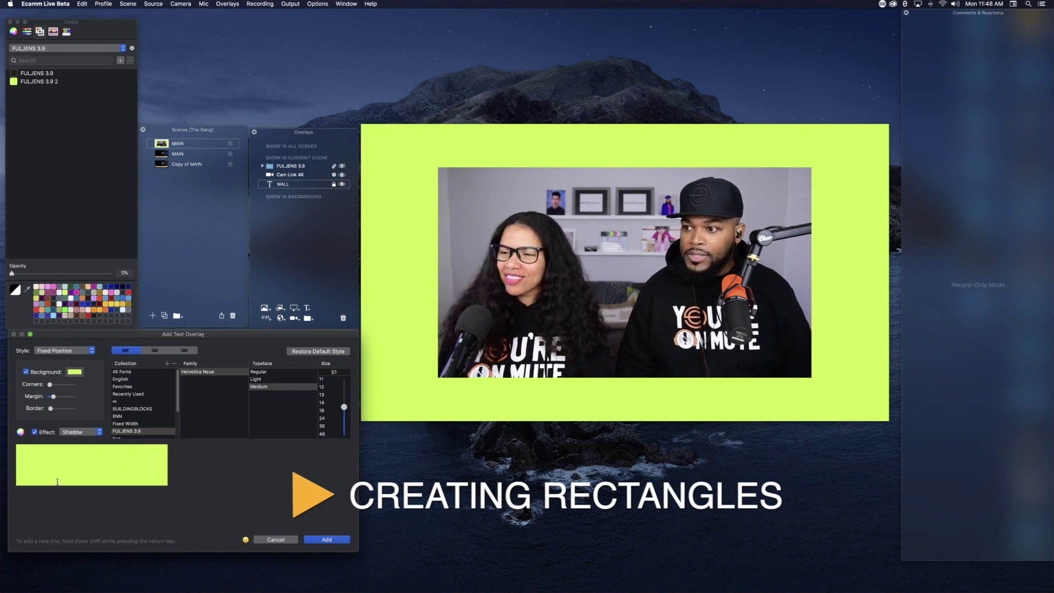
{"action": "left_click_drag", "start_coordinate": [158, 470], "coordinate": [33, 452]}
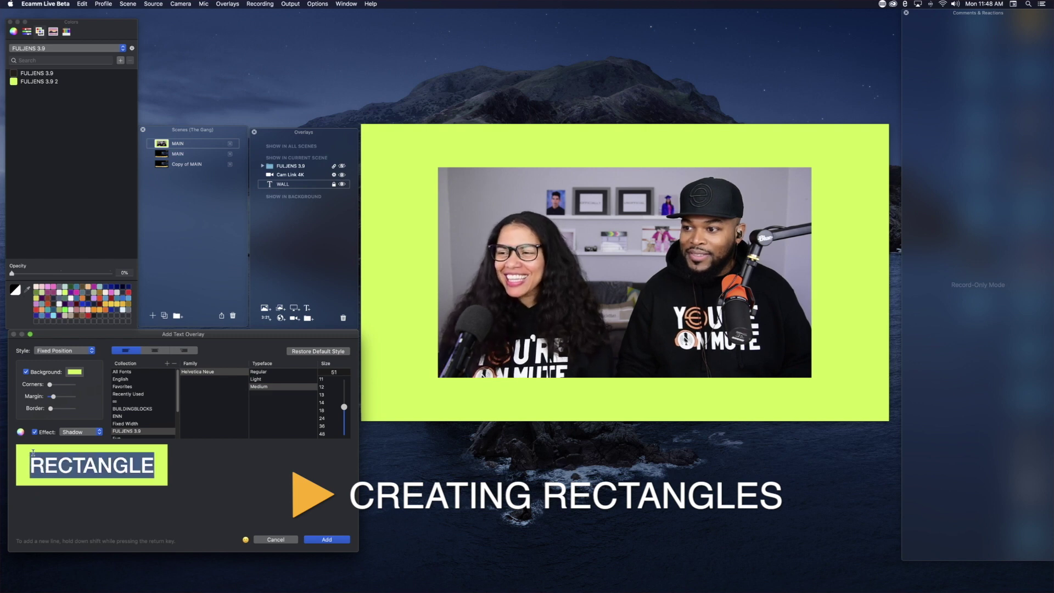
Step: Give the rectangle the dark FULJENS 3.9 background colour and a thin white border, and add it to the scene
{"action": "left_click", "coordinate": [74, 372]}
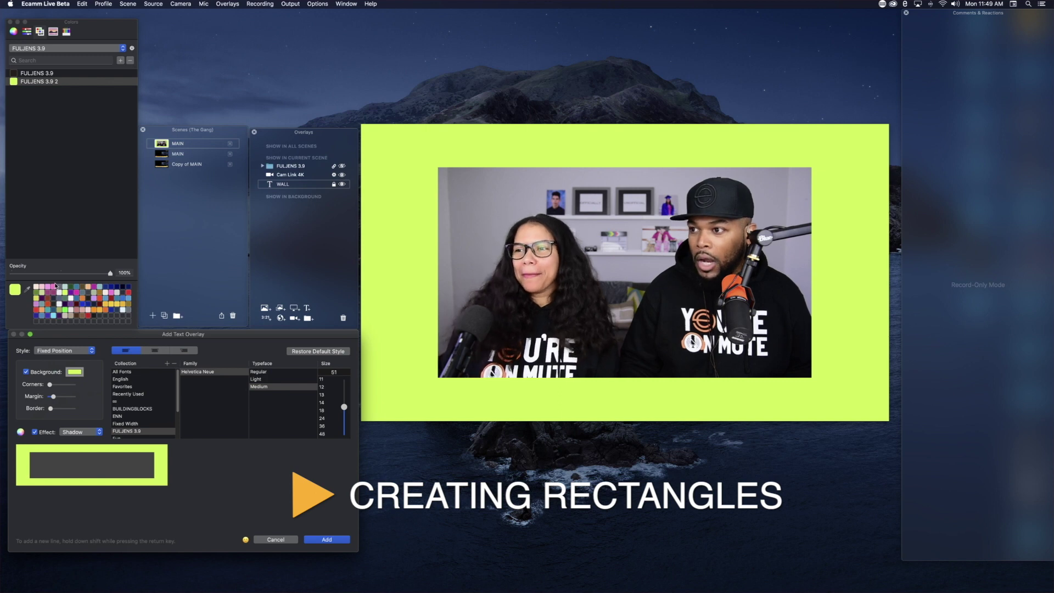
{"action": "left_click", "coordinate": [16, 75]}
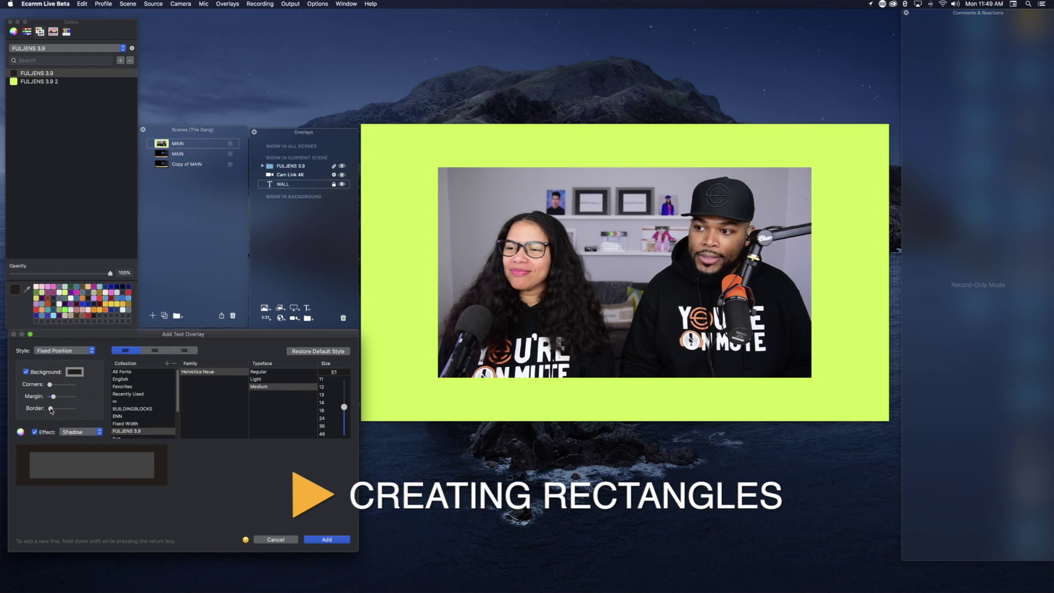
{"action": "left_click_drag", "start_coordinate": [50, 409], "coordinate": [57, 411]}
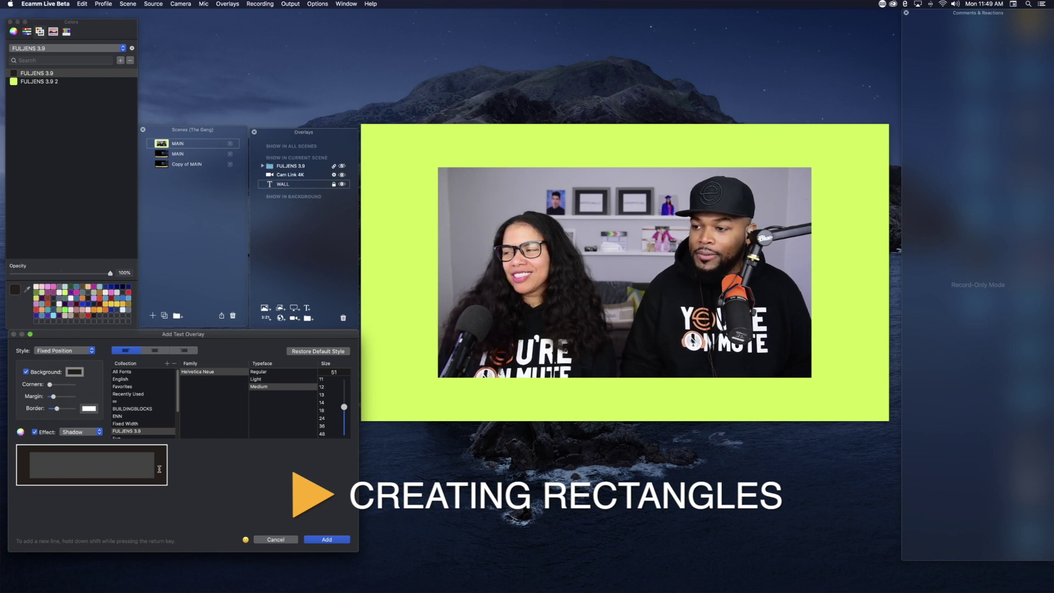
{"action": "left_click", "coordinate": [326, 539]}
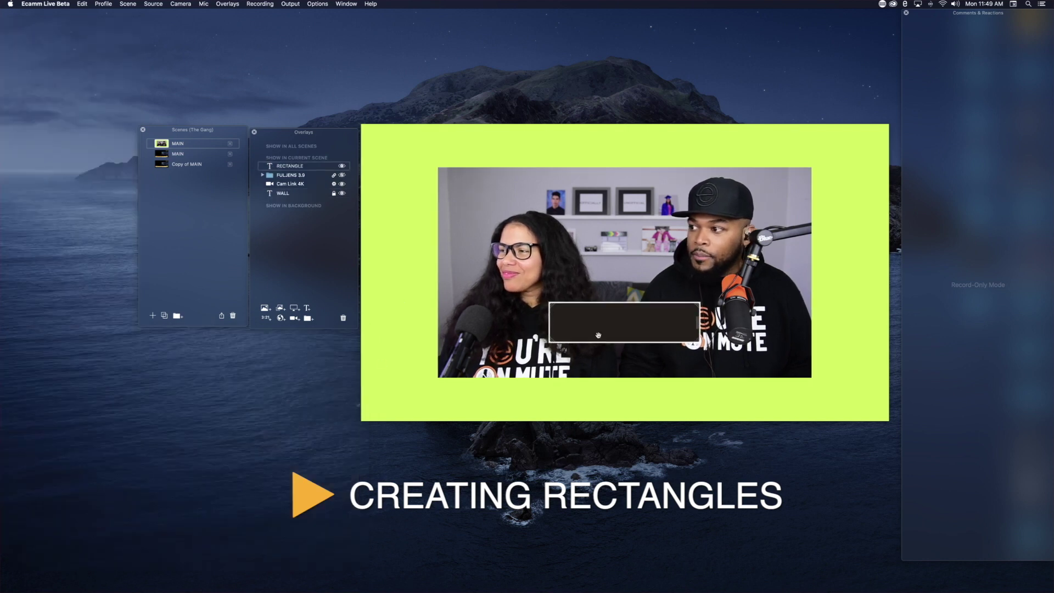
Step: Place the dark rectangle along the lower edge of the Cam Link 4K camera and widen it slightly beyond the camera's width
{"action": "left_click_drag", "start_coordinate": [598, 335], "coordinate": [478, 401]}
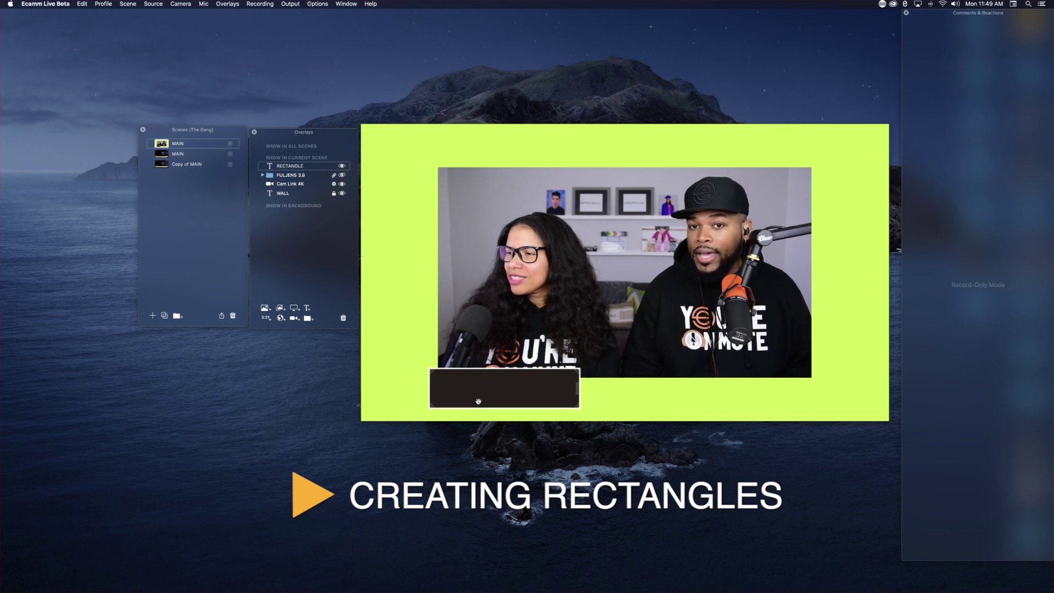
{"action": "mouse_move", "coordinate": [486, 401]}
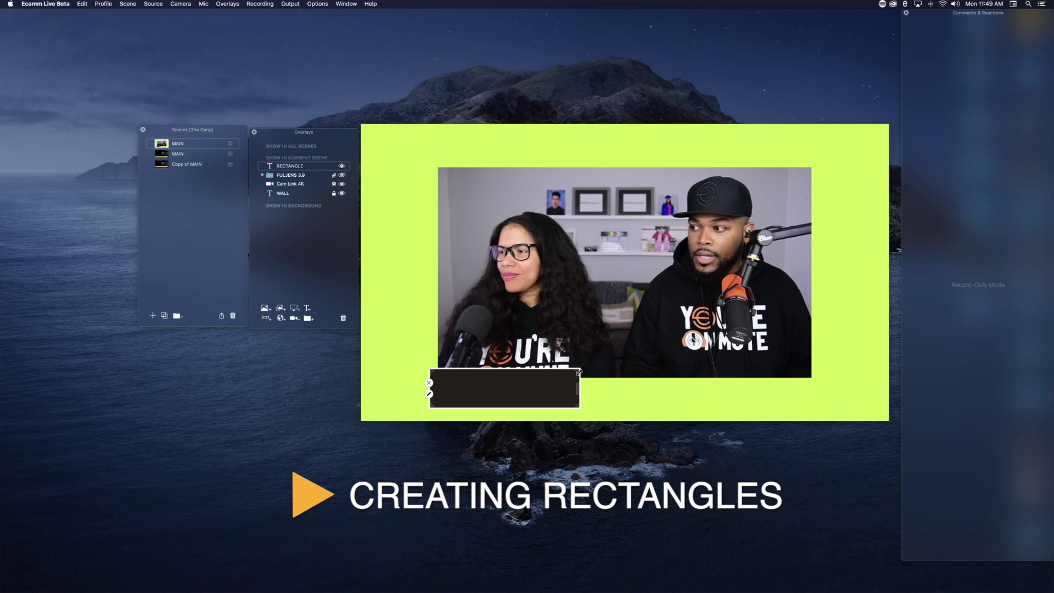
{"action": "mouse_move", "coordinate": [579, 372]}
{"action": "left_mouse_down"}
{"action": "mouse_move", "coordinate": [621, 357]}
{"action": "mouse_move", "coordinate": [564, 379]}
{"action": "mouse_move", "coordinate": [587, 396]}
{"action": "mouse_move", "coordinate": [818, 411]}
{"action": "left_mouse_up"}
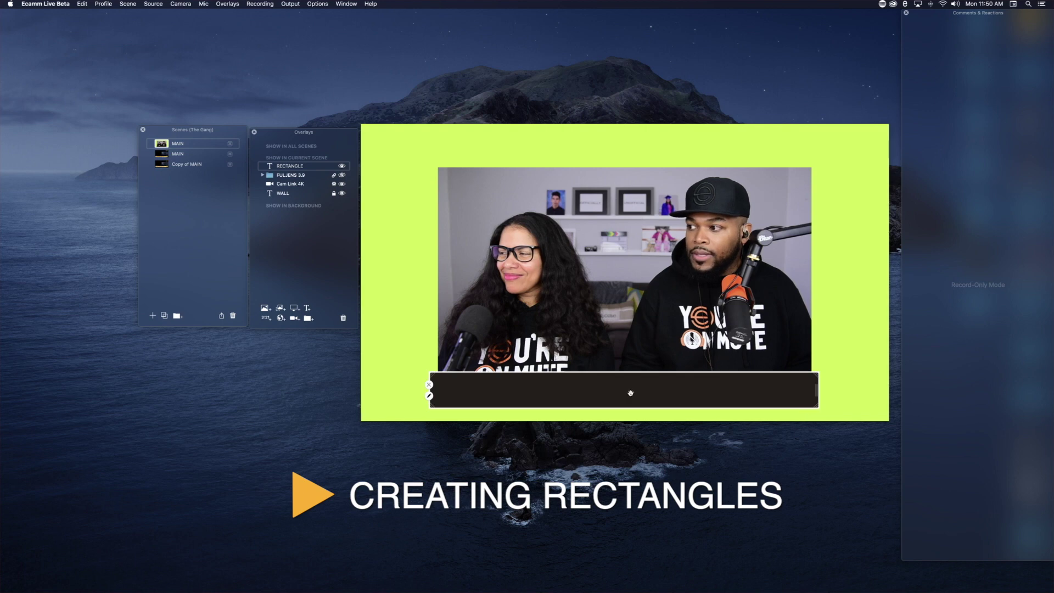
{"action": "left_click_drag", "start_coordinate": [631, 393], "coordinate": [633, 394]}
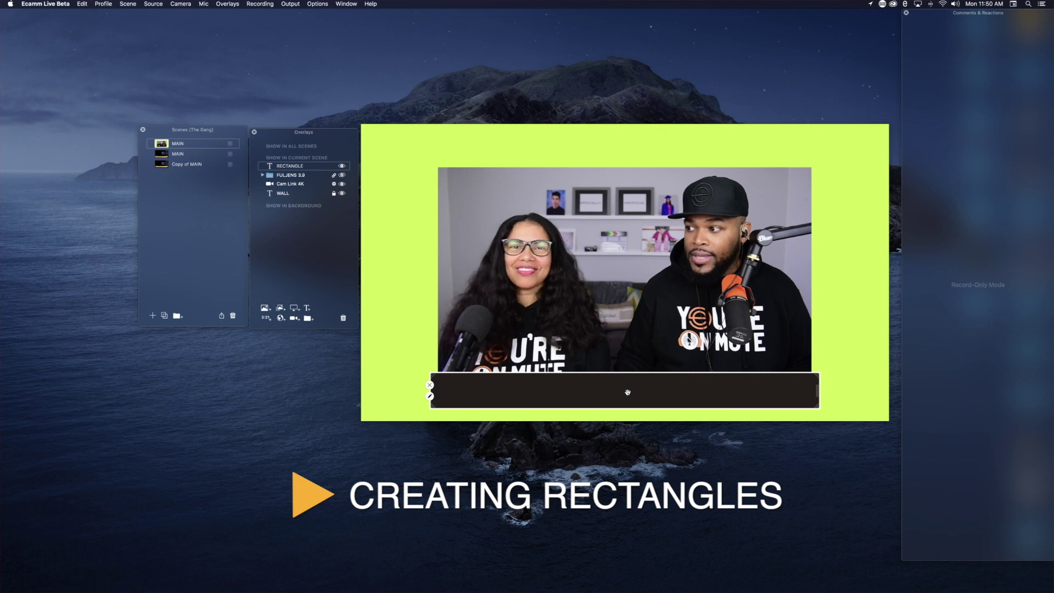
Step: Duplicate the dark rectangle and shrink the copy into a shorter, thinner bar overlapping the upper-left part of the original
{"action": "left_click_drag", "start_coordinate": [628, 392], "coordinate": [625, 361]}
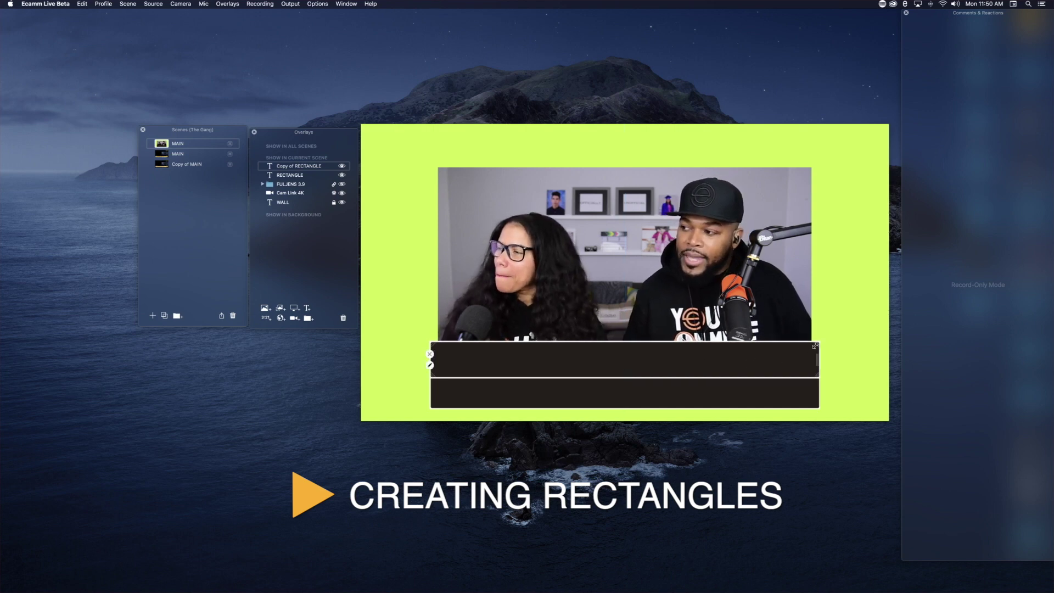
{"action": "left_click_drag", "start_coordinate": [815, 346], "coordinate": [646, 363]}
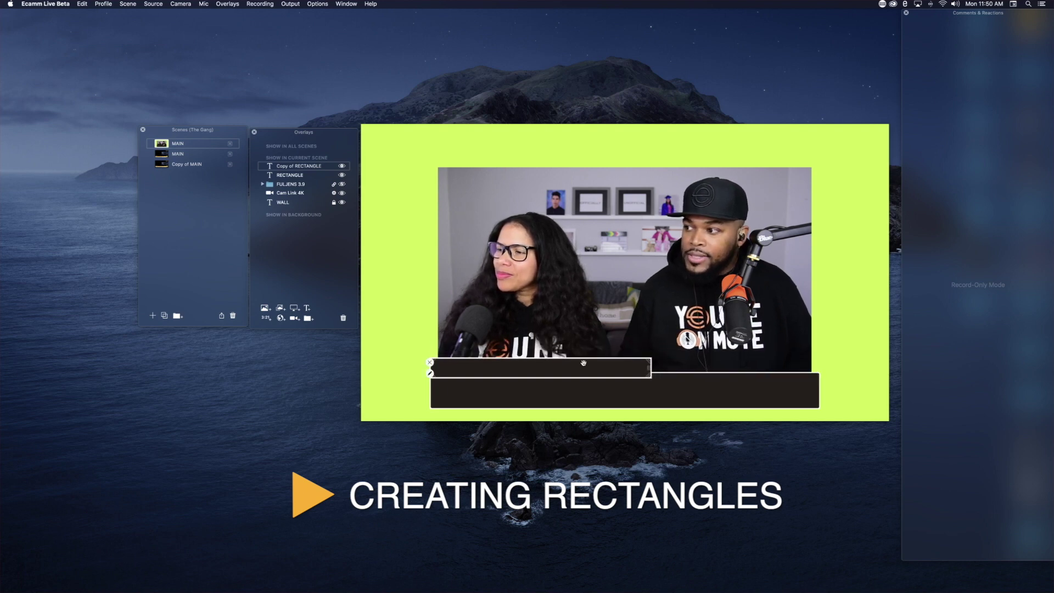
{"action": "left_click_drag", "start_coordinate": [571, 369], "coordinate": [551, 374]}
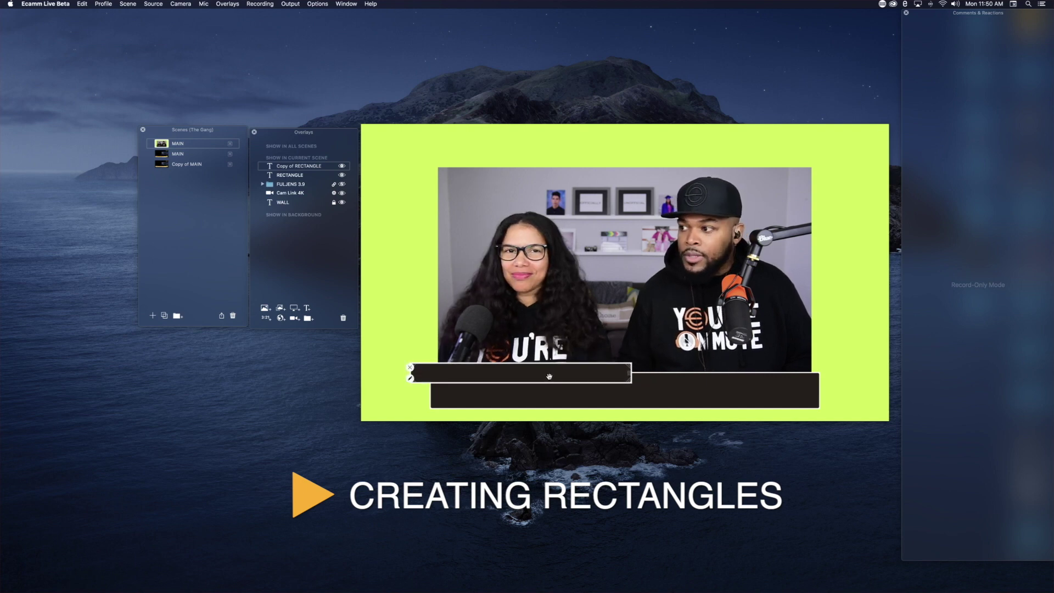
Step: Give the smaller rectangle a light pink background and align its left edge with the dark rectangle
{"action": "double_click", "coordinate": [549, 377]}
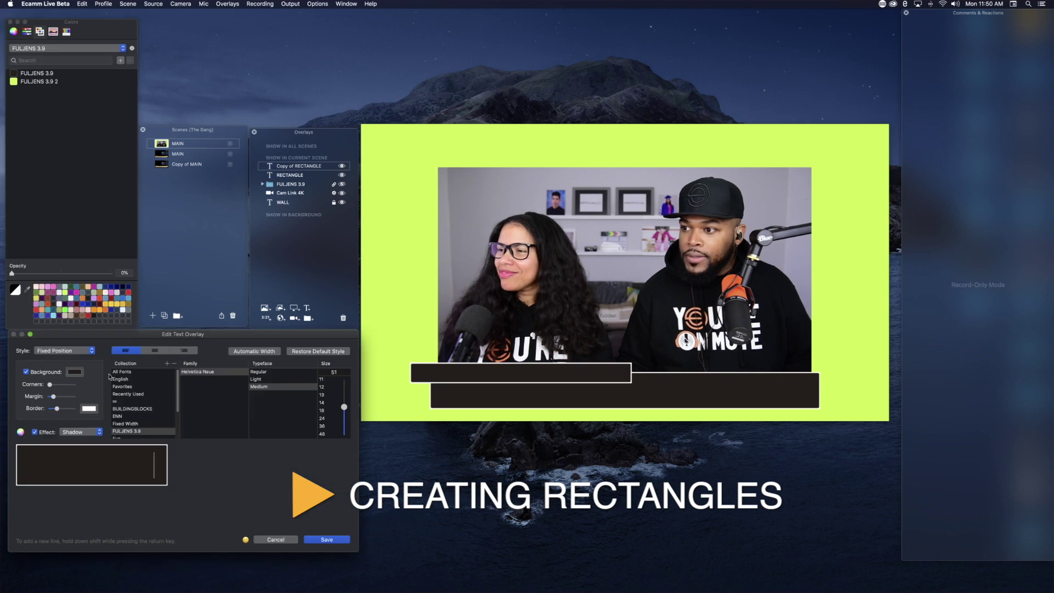
{"action": "left_click", "coordinate": [75, 372]}
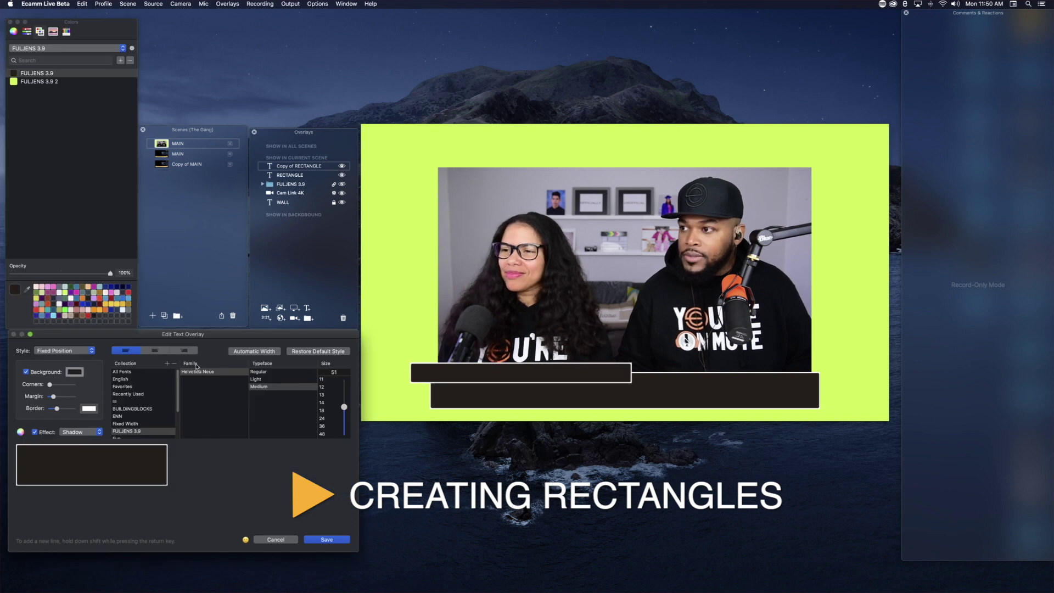
{"action": "left_click", "coordinate": [85, 310]}
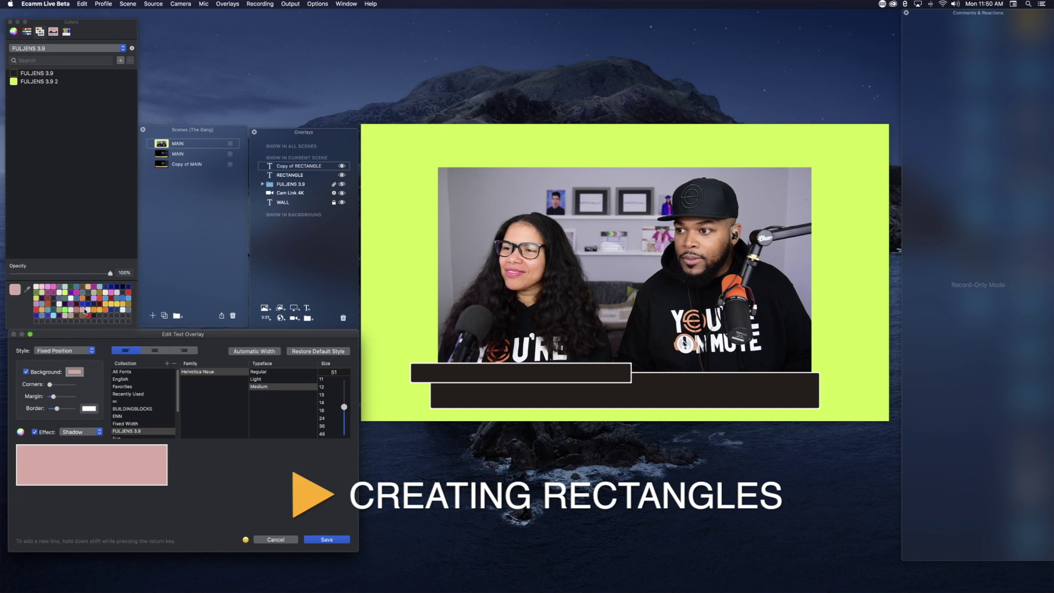
{"action": "left_click", "coordinate": [327, 540]}
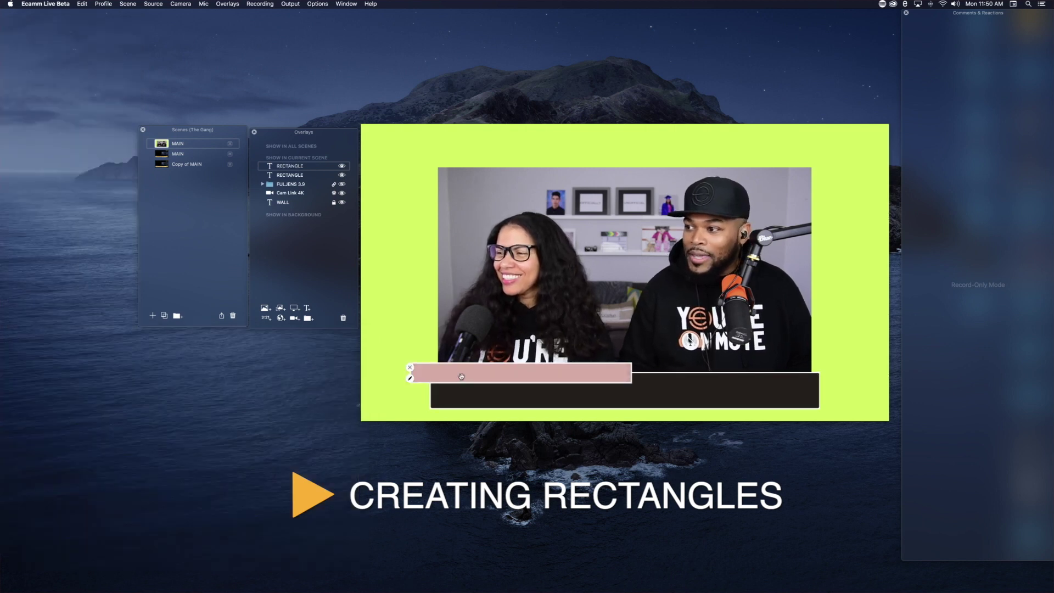
{"action": "left_click_drag", "start_coordinate": [462, 377], "coordinate": [482, 376]}
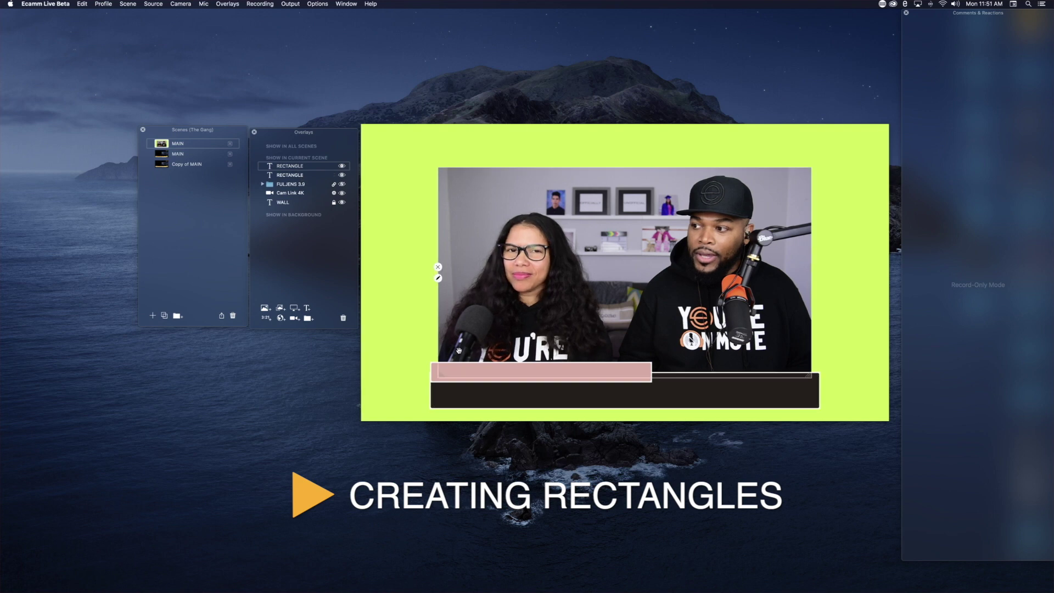
Step: Try sending the pink rectangle to the back of the overlay stack, and undo the change
{"action": "right_click", "coordinate": [473, 373]}
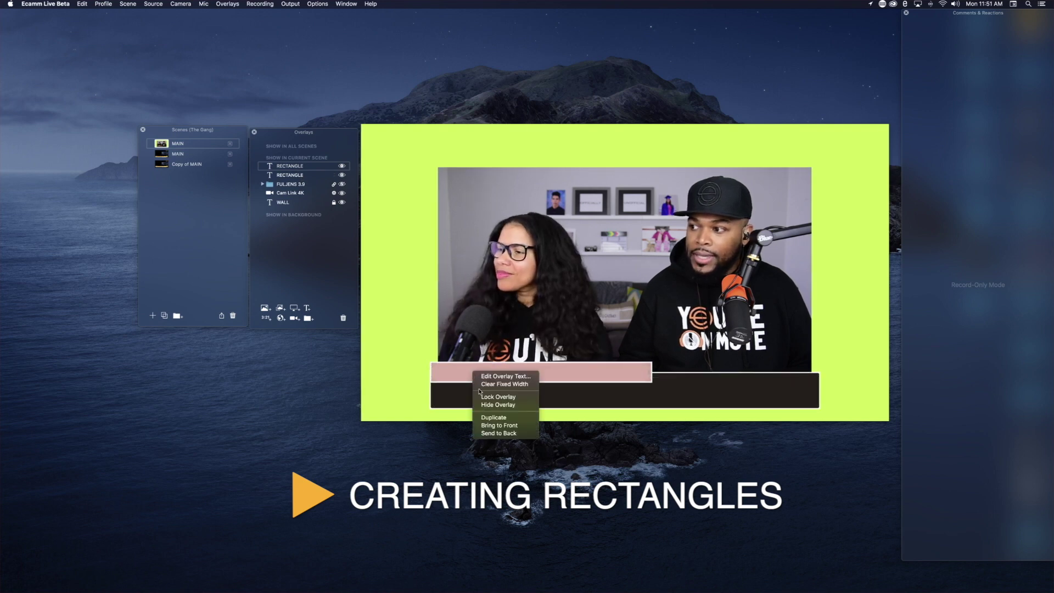
{"action": "left_click", "coordinate": [488, 433]}
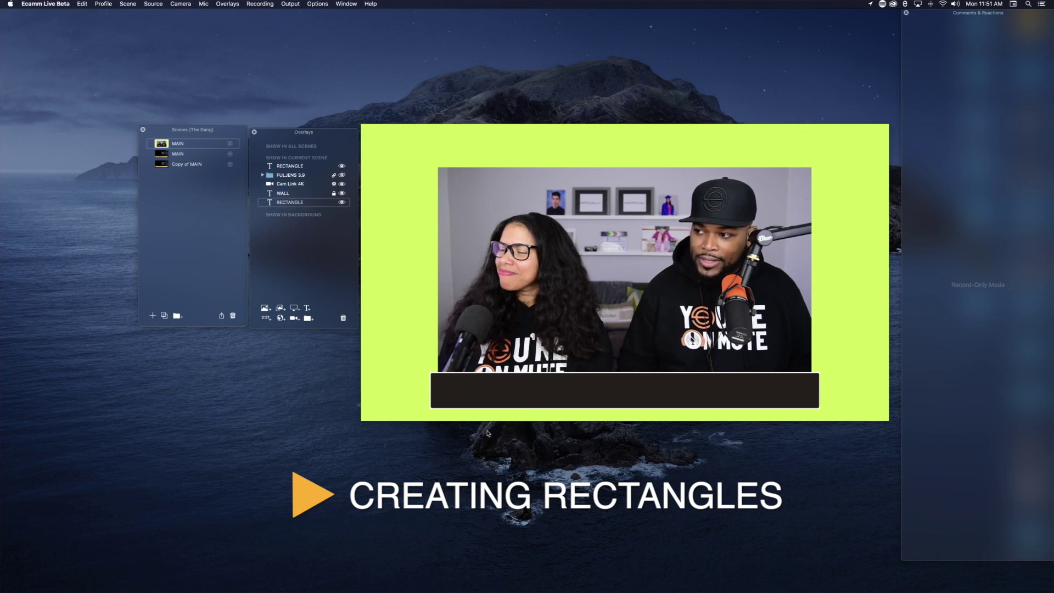
{"action": "key", "text": "super+z"}
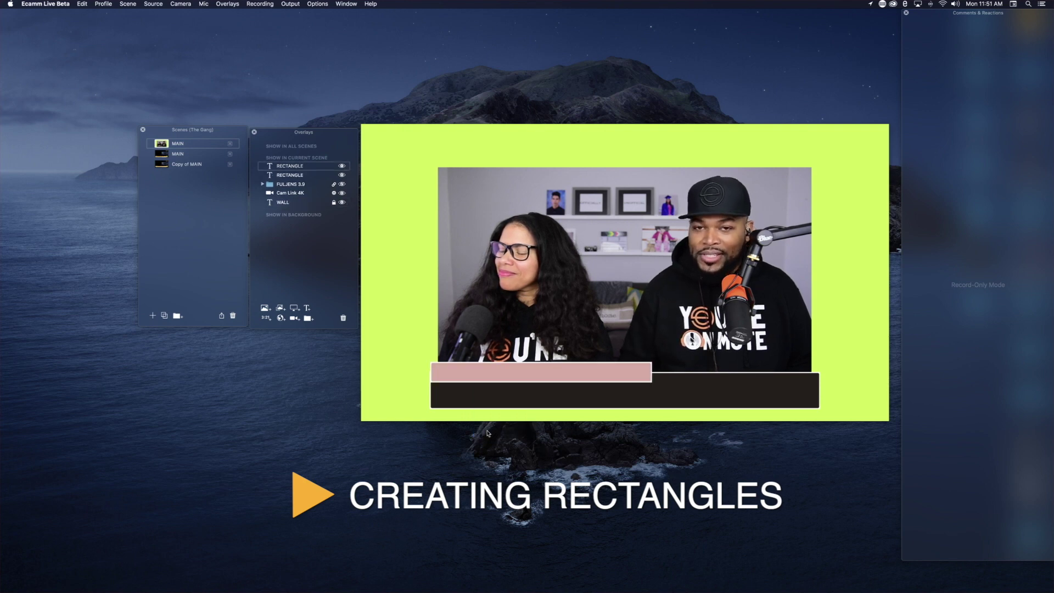
Step: Bring the large dark rectangle to the front so it overlaps the pink one
{"action": "left_click", "coordinate": [493, 398]}
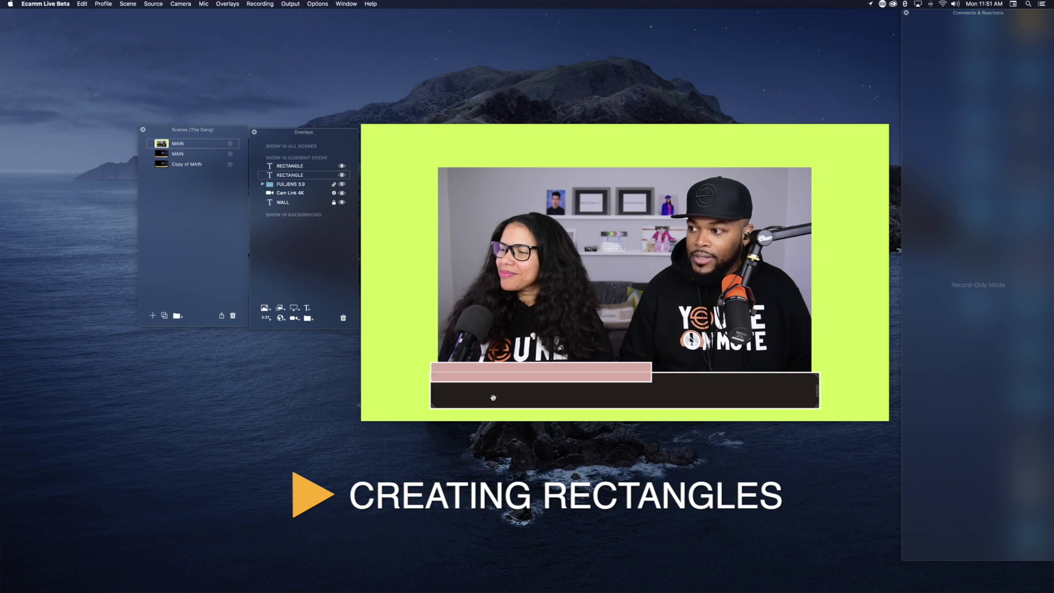
{"action": "right_click", "coordinate": [493, 399]}
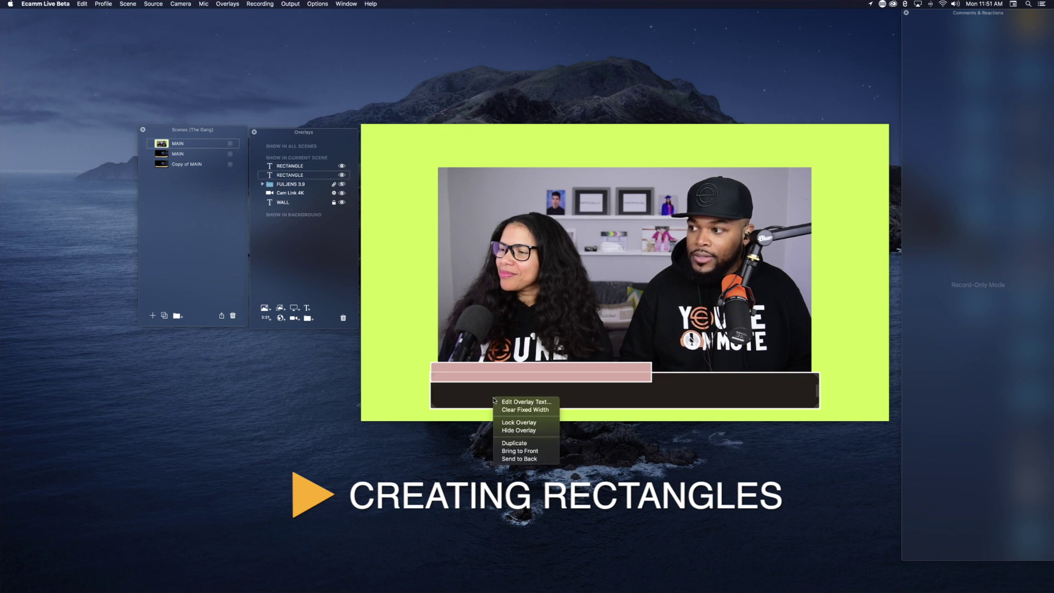
{"action": "left_click", "coordinate": [514, 451]}
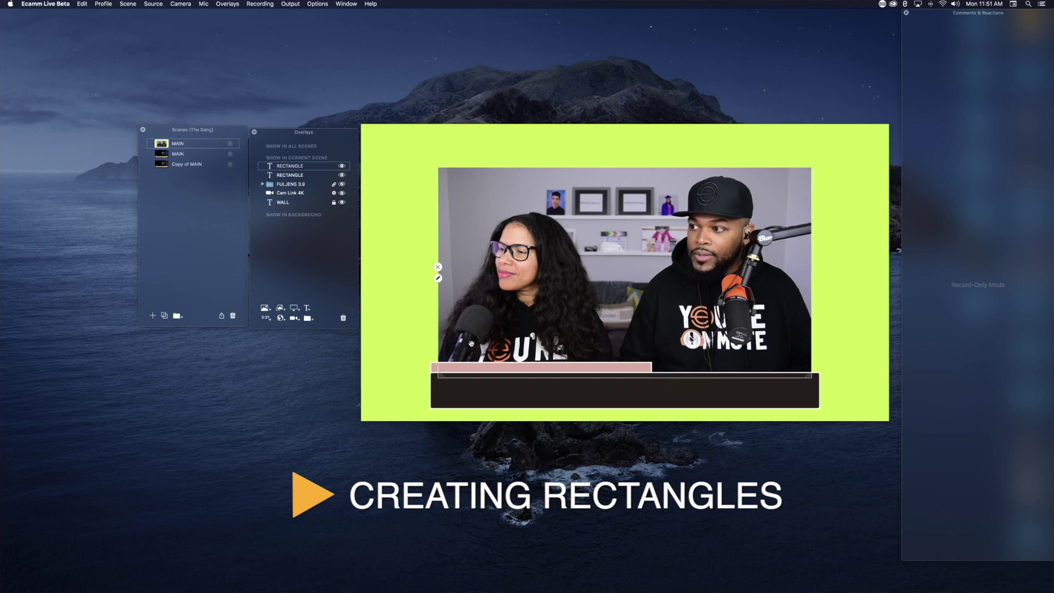
Step: Nudge the pink rectangle slightly upward behind the dark rectangle and deselect it
{"action": "left_click", "coordinate": [491, 371]}
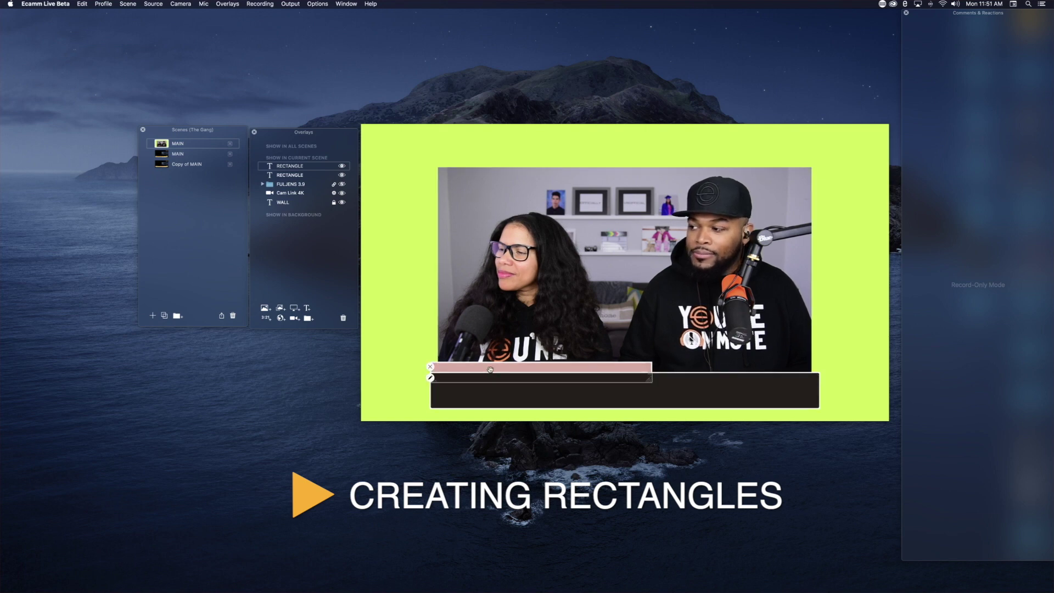
{"action": "key", "text": "Up"}
{"action": "key", "text": "Up"}
{"action": "key", "text": "Up"}
{"action": "key", "text": "Up"}
{"action": "key", "text": "Up"}
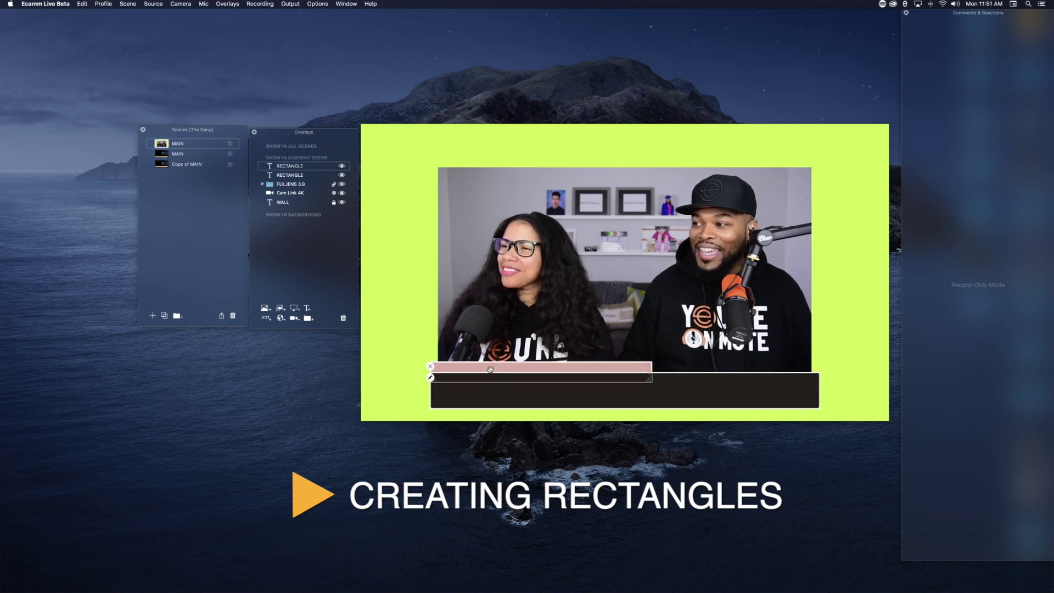
{"action": "key", "text": "Up"}
{"action": "key", "text": "Up"}
{"action": "key", "text": "Up"}
{"action": "key", "text": "Up"}
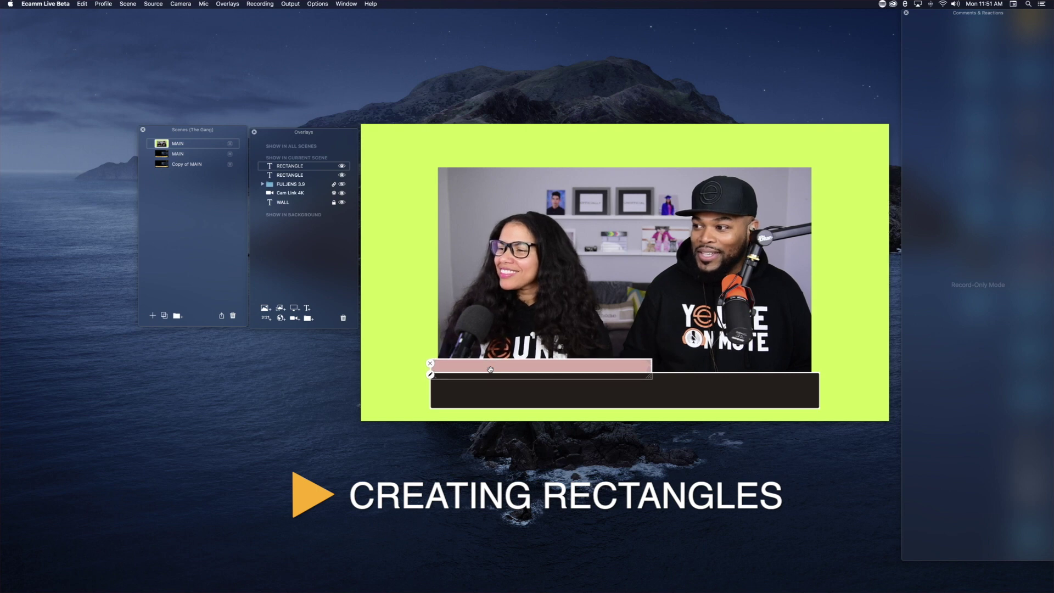
{"action": "left_click", "coordinate": [482, 425]}
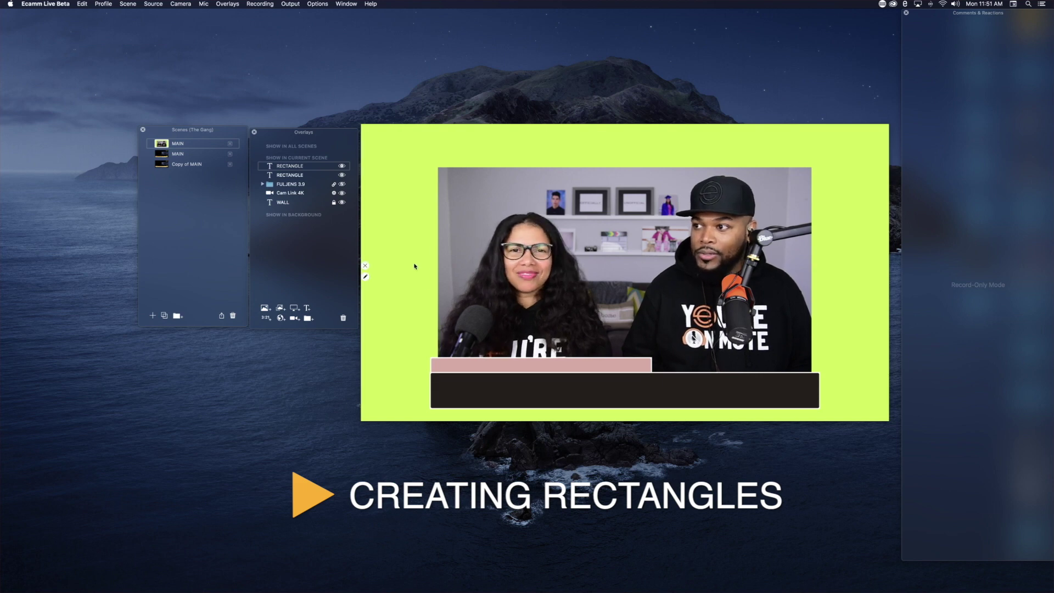
Step: Create a linked overlay group named FULJENS 3.9 L3 containing both rectangles
{"action": "left_click", "coordinate": [307, 318]}
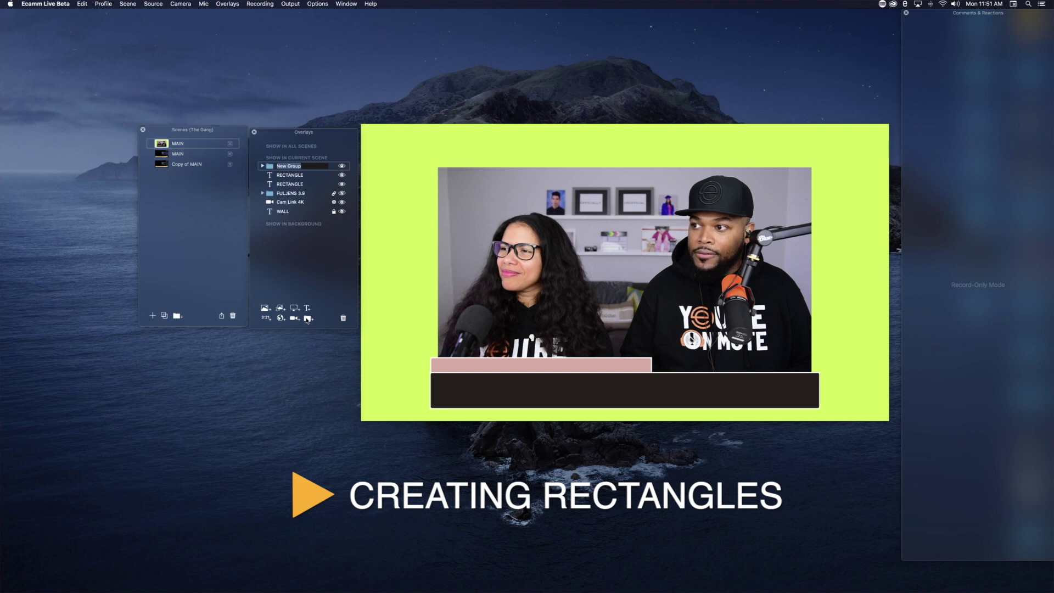
{"action": "double_click", "coordinate": [303, 166]}
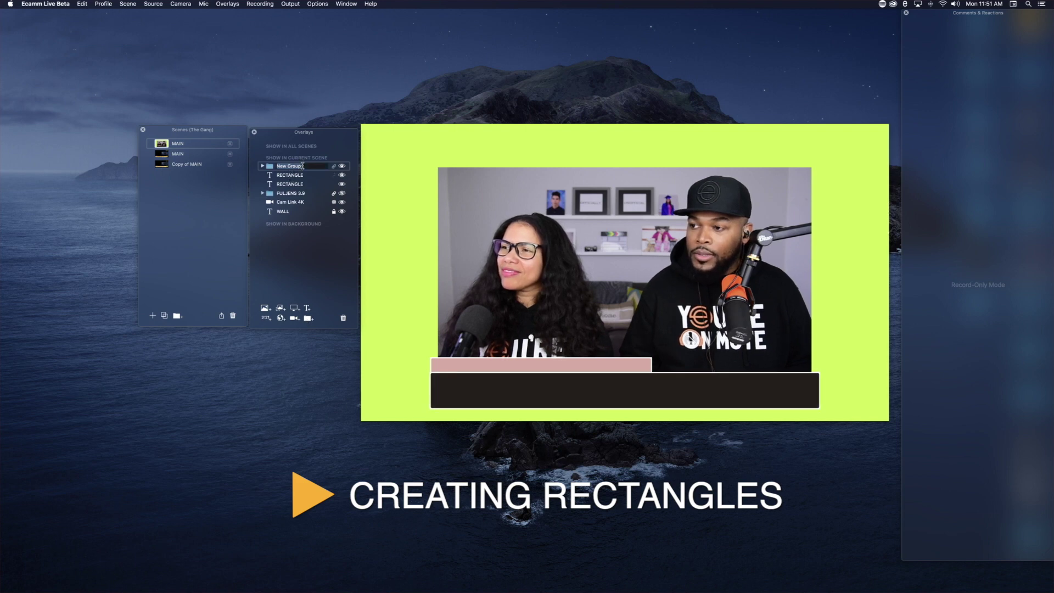
{"action": "type", "text": "FUL"}
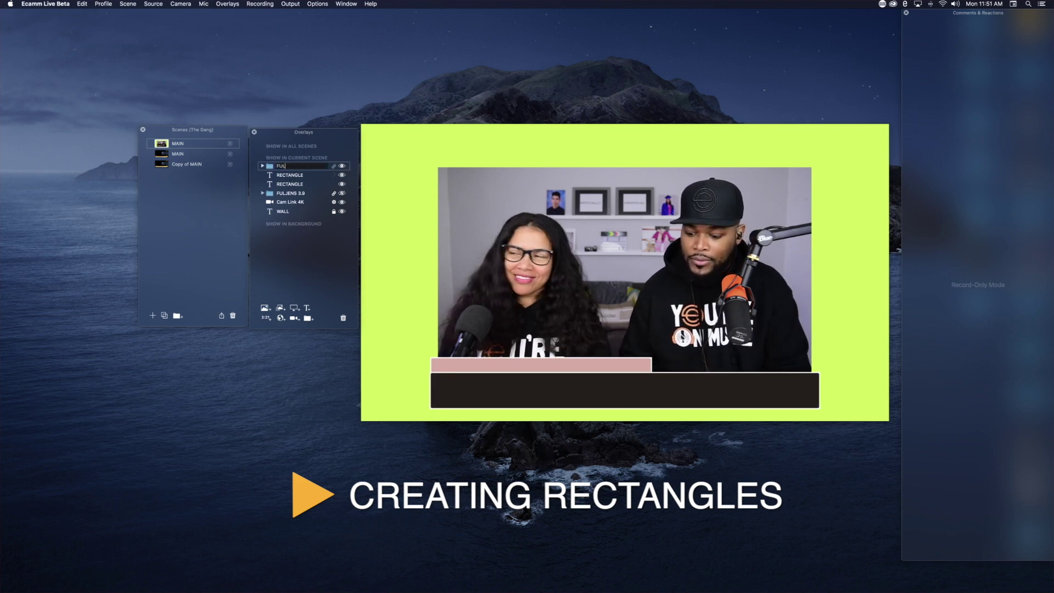
{"action": "type", "text": "JENS 3"}
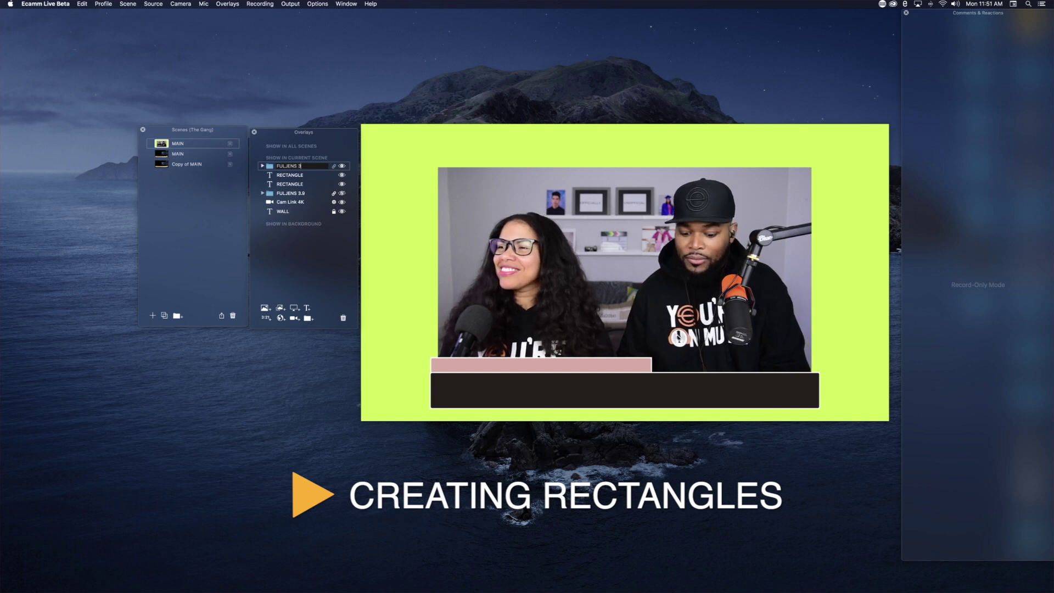
{"action": "type", "text": ".9 L3"}
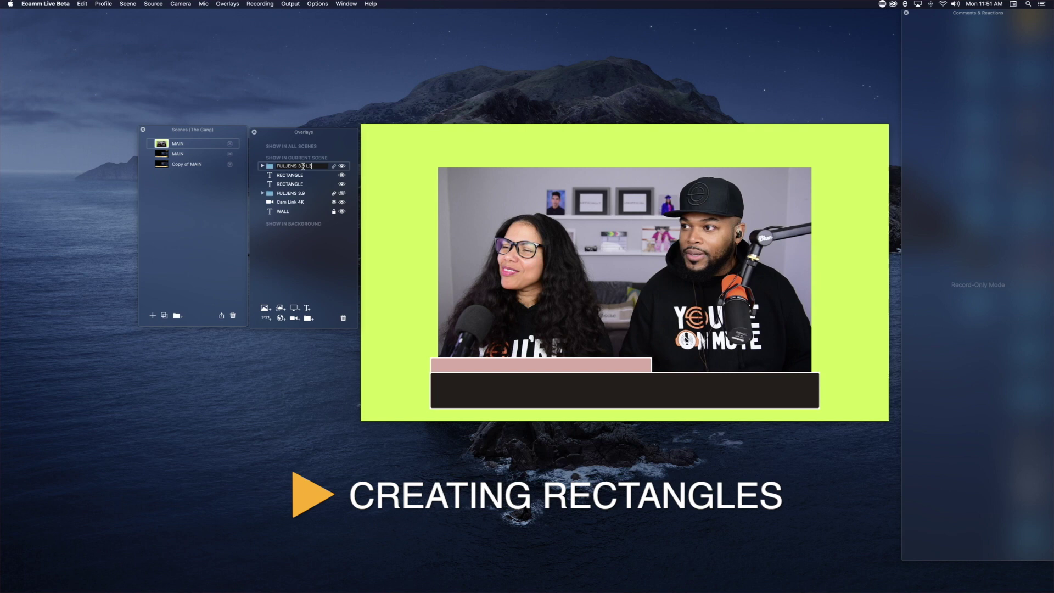
{"action": "key", "text": "Return"}
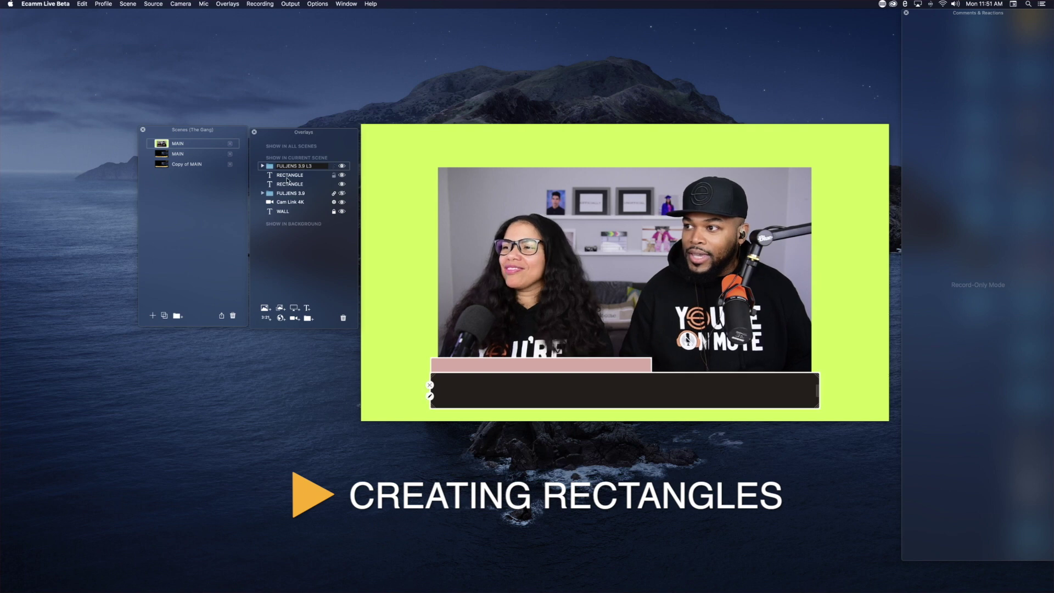
{"action": "left_click", "coordinate": [288, 175]}
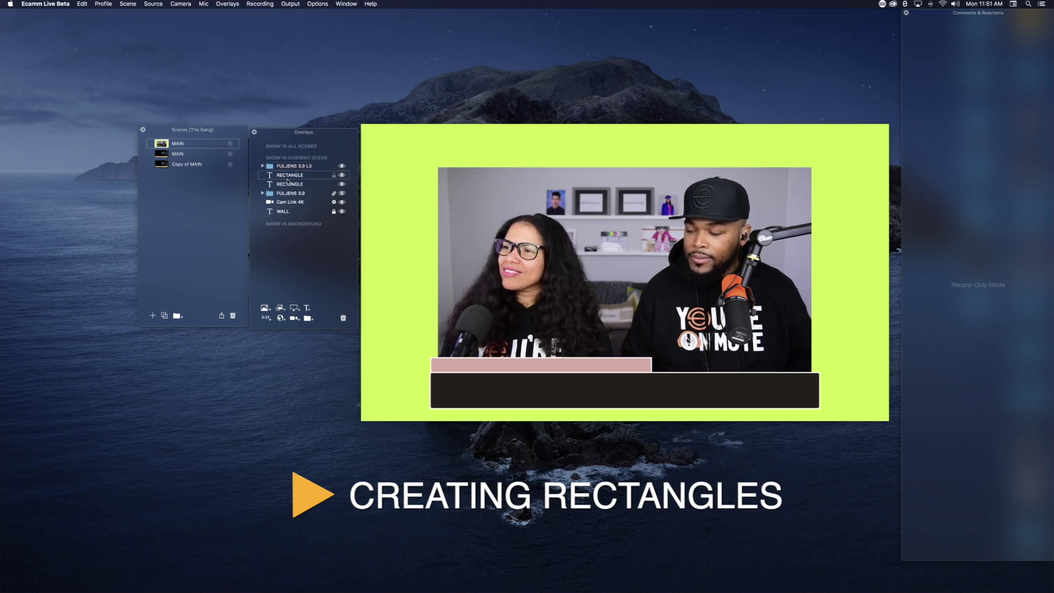
{"action": "left_click_drag", "start_coordinate": [287, 178], "coordinate": [295, 178]}
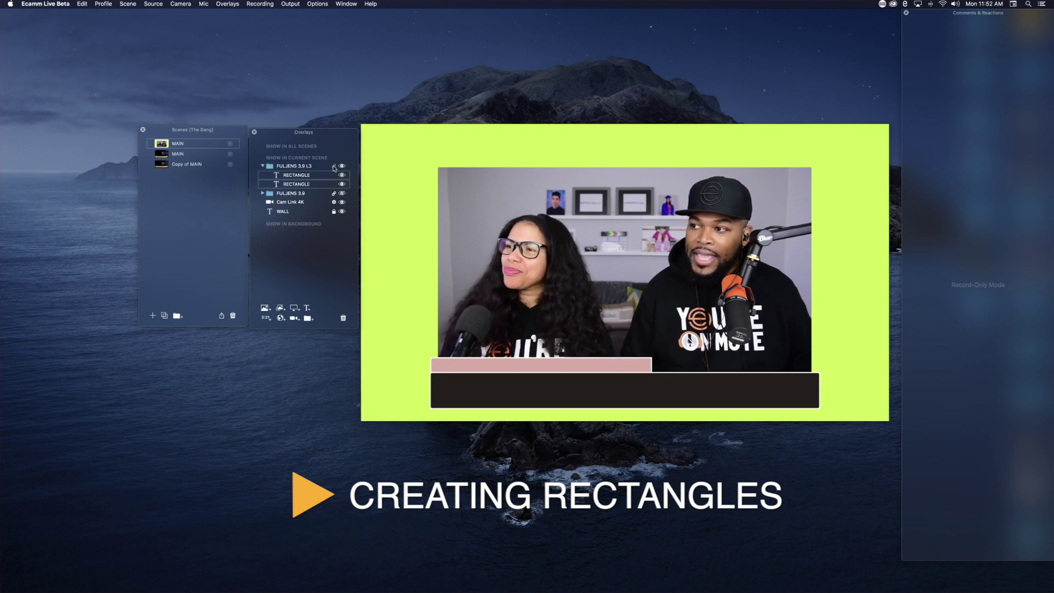
Step: Move the Cam Link 4K camera up and position the linked rectangle group centred just beneath it
{"action": "mouse_move", "coordinate": [481, 389]}
{"action": "left_mouse_down"}
{"action": "mouse_move", "coordinate": [455, 379]}
{"action": "mouse_move", "coordinate": [468, 400]}
{"action": "mouse_move", "coordinate": [454, 384]}
{"action": "mouse_move", "coordinate": [447, 401]}
{"action": "mouse_move", "coordinate": [435, 391]}
{"action": "mouse_move", "coordinate": [475, 384]}
{"action": "left_mouse_up"}
{"action": "left_click_drag", "start_coordinate": [437, 270], "coordinate": [491, 222]}
{"action": "left_click", "coordinate": [500, 377]}
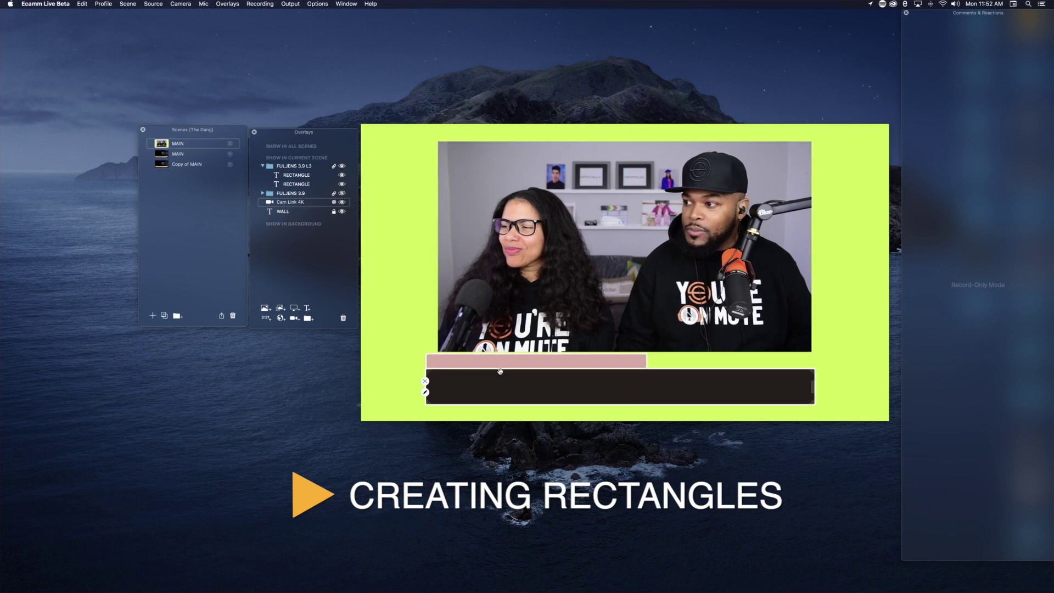
{"action": "left_click_drag", "start_coordinate": [501, 378], "coordinate": [506, 379]}
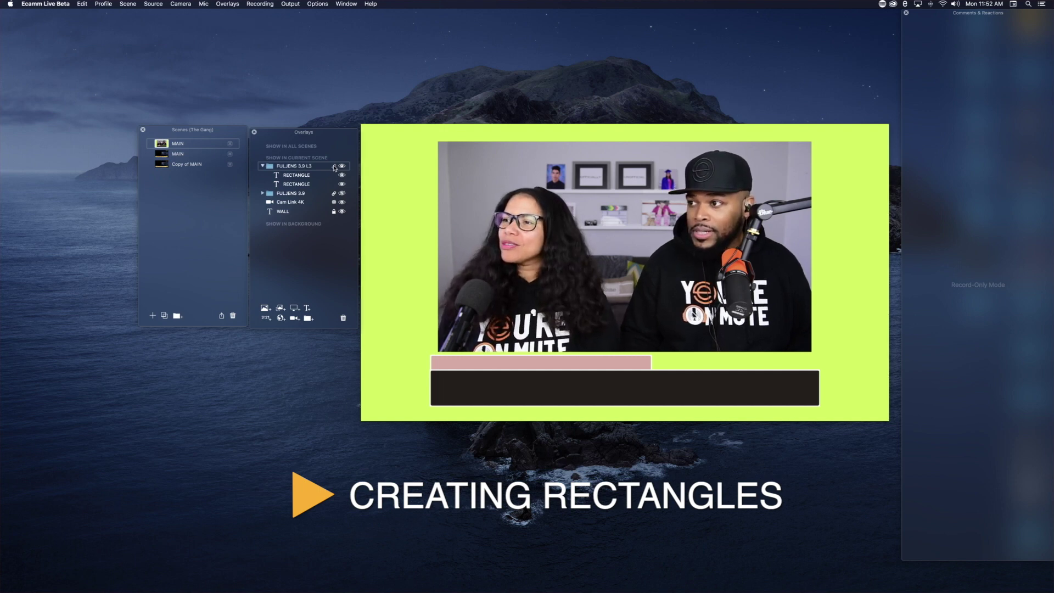
Step: Unlink the FULJENS 3.9 L3 group and bring the pink rectangle to the front
{"action": "mouse_move", "coordinate": [494, 368]}
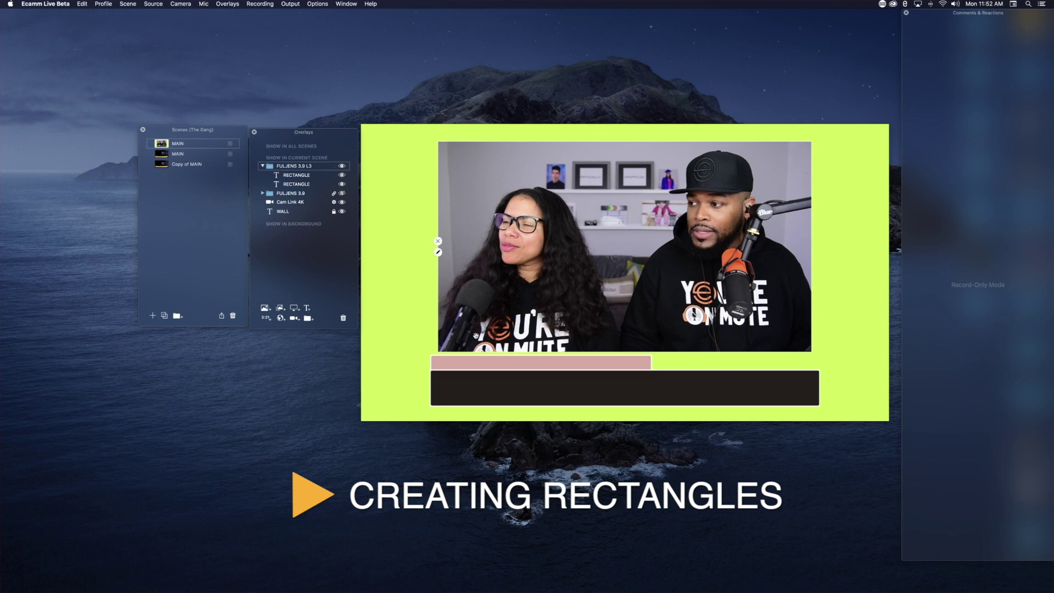
{"action": "right_click", "coordinate": [497, 367]}
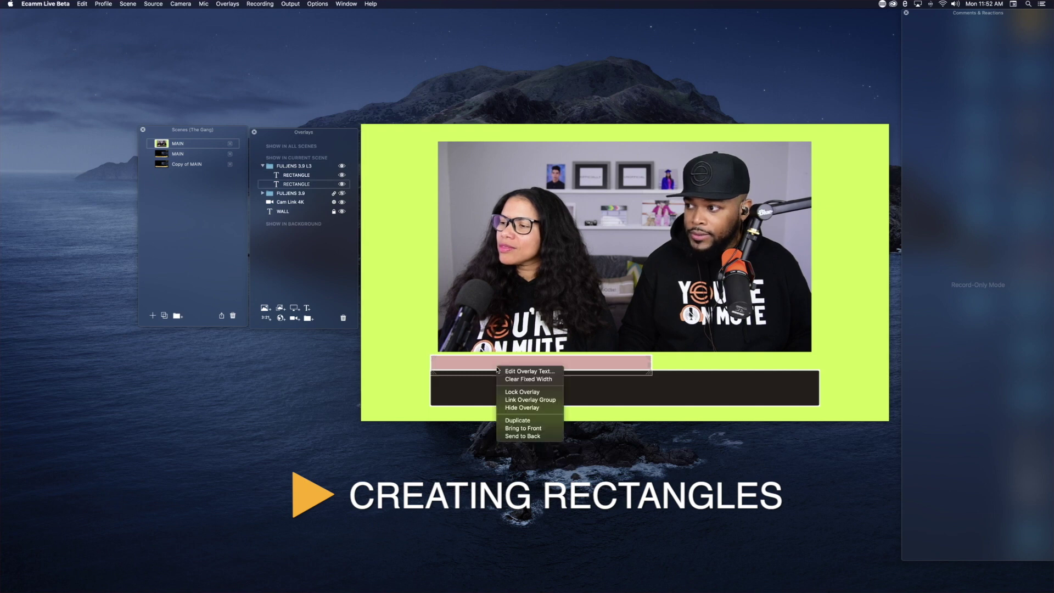
{"action": "left_click", "coordinate": [523, 428]}
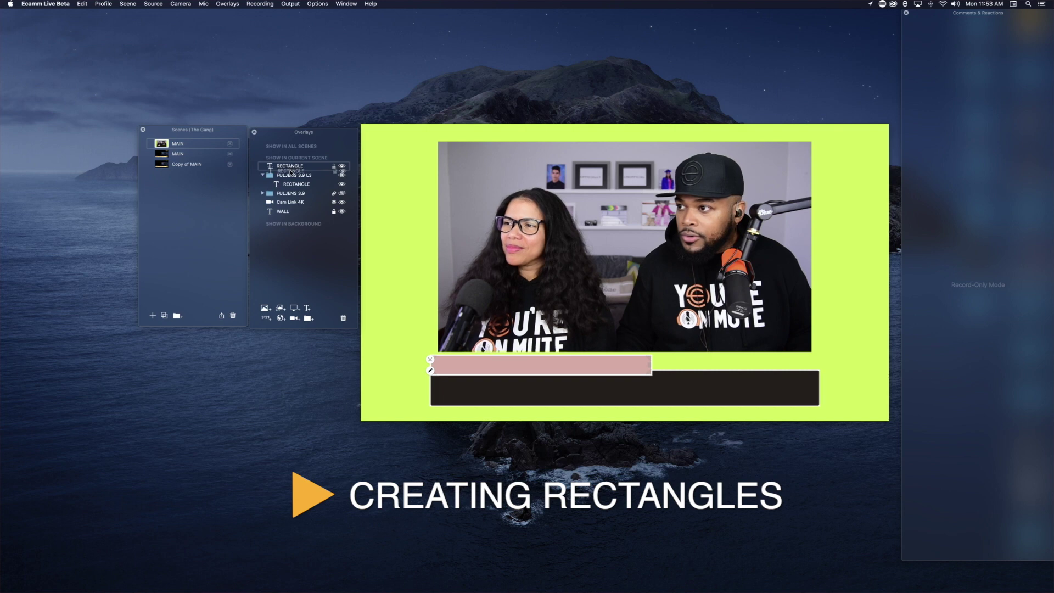
Step: Duplicate the pink rectangle and move one of the pair sideways so its far end aligns with the dark rectangle's right edge
{"action": "key", "text": "super+d"}
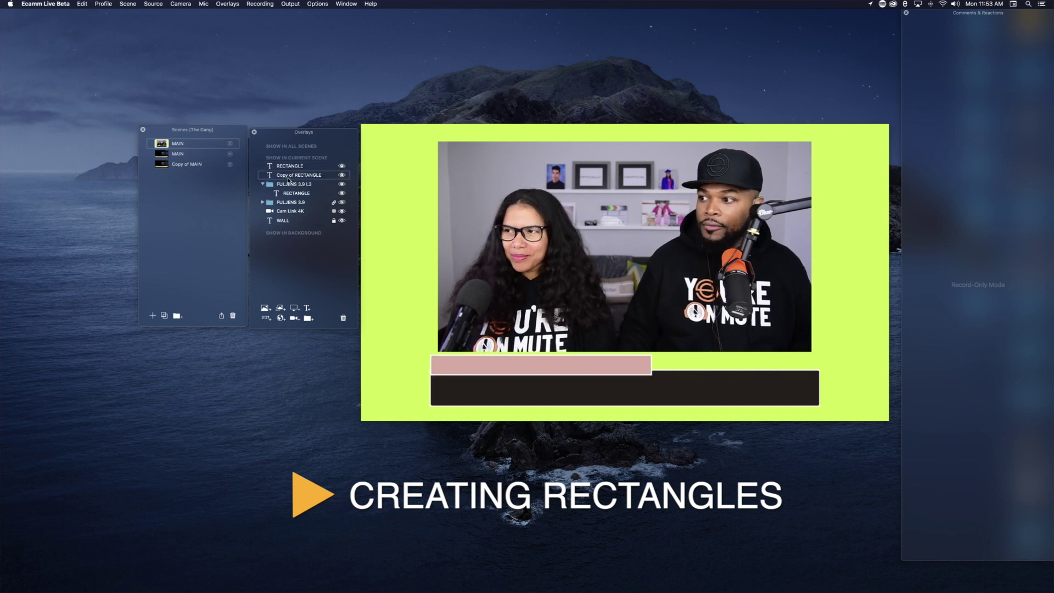
{"action": "mouse_move", "coordinate": [516, 402]}
{"action": "mouse_move", "coordinate": [530, 370]}
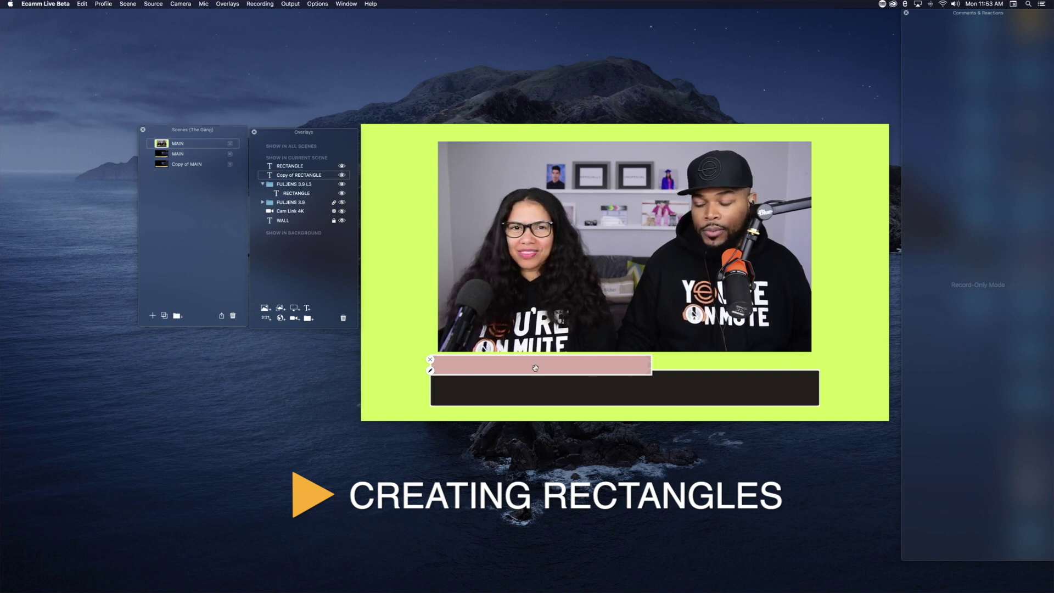
{"action": "left_click", "coordinate": [535, 368]}
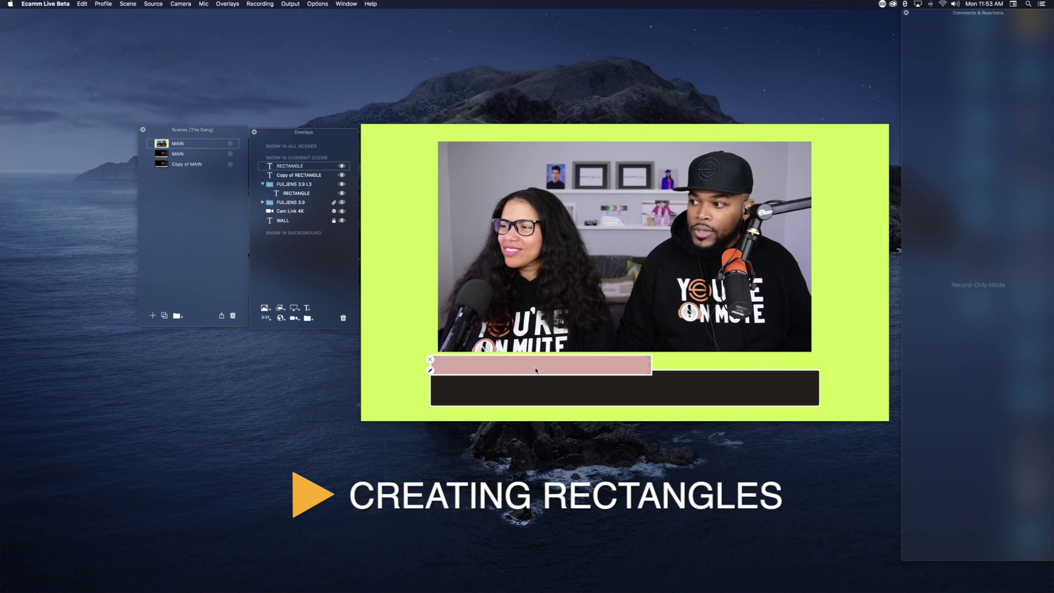
{"action": "left_click_drag", "start_coordinate": [535, 370], "coordinate": [703, 357]}
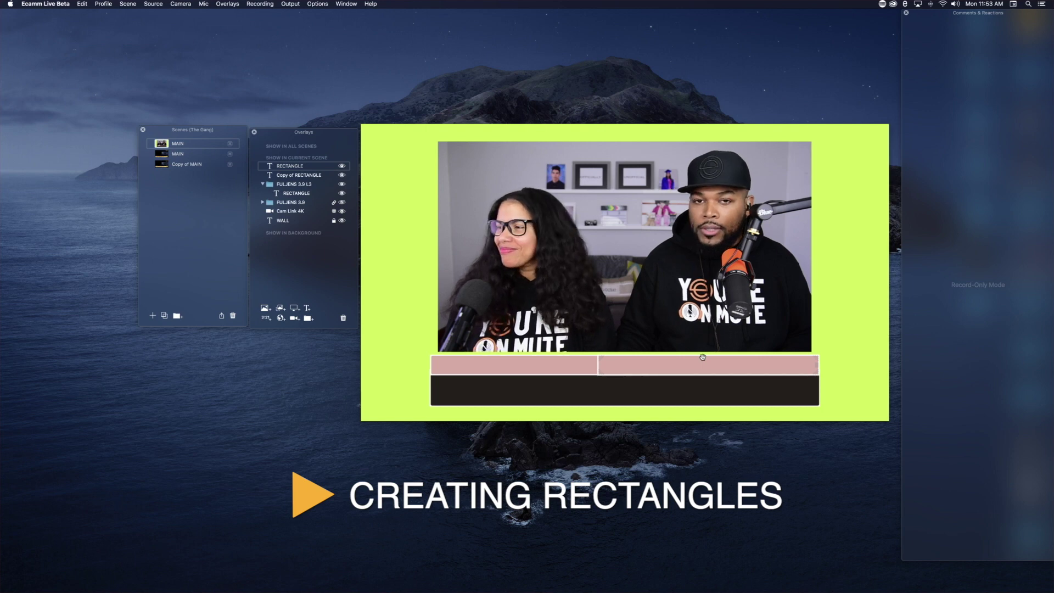
{"action": "left_click_drag", "start_coordinate": [702, 358], "coordinate": [702, 358]}
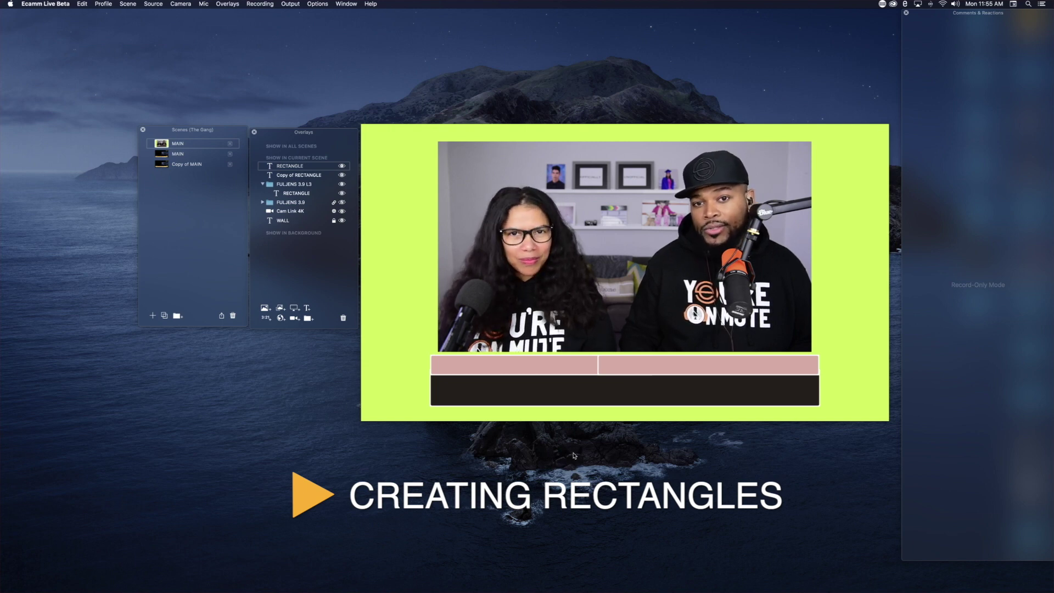
{"action": "left_click", "coordinate": [499, 394]}
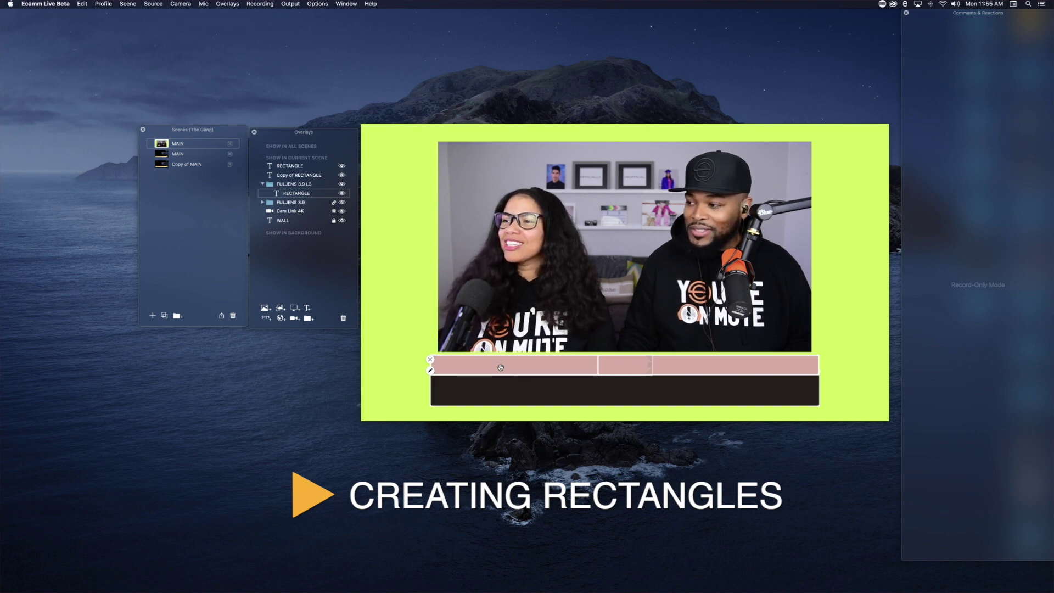
{"action": "left_click", "coordinate": [500, 367]}
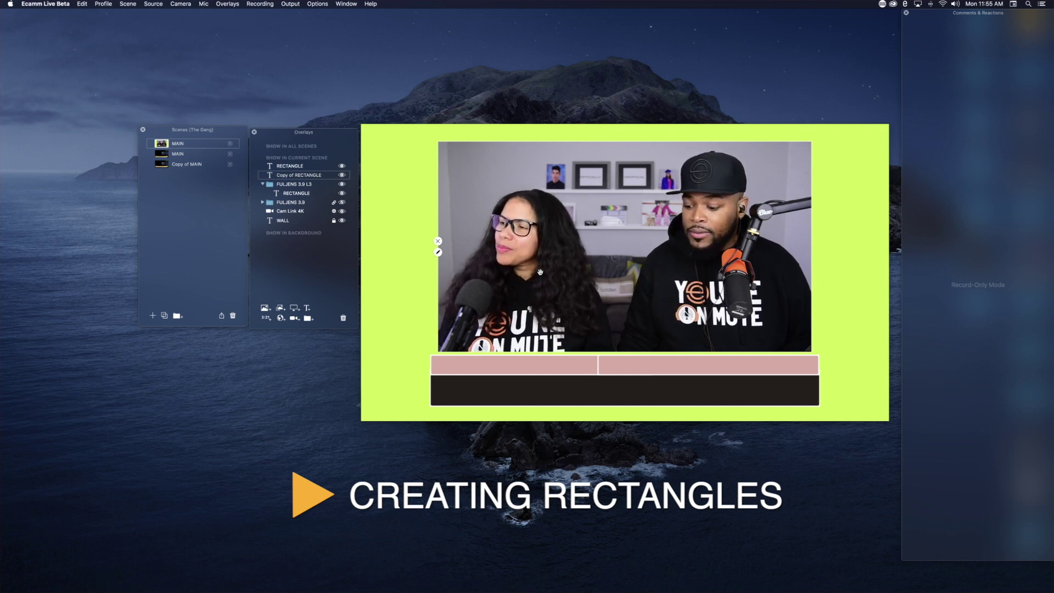
{"action": "left_click", "coordinate": [541, 271]}
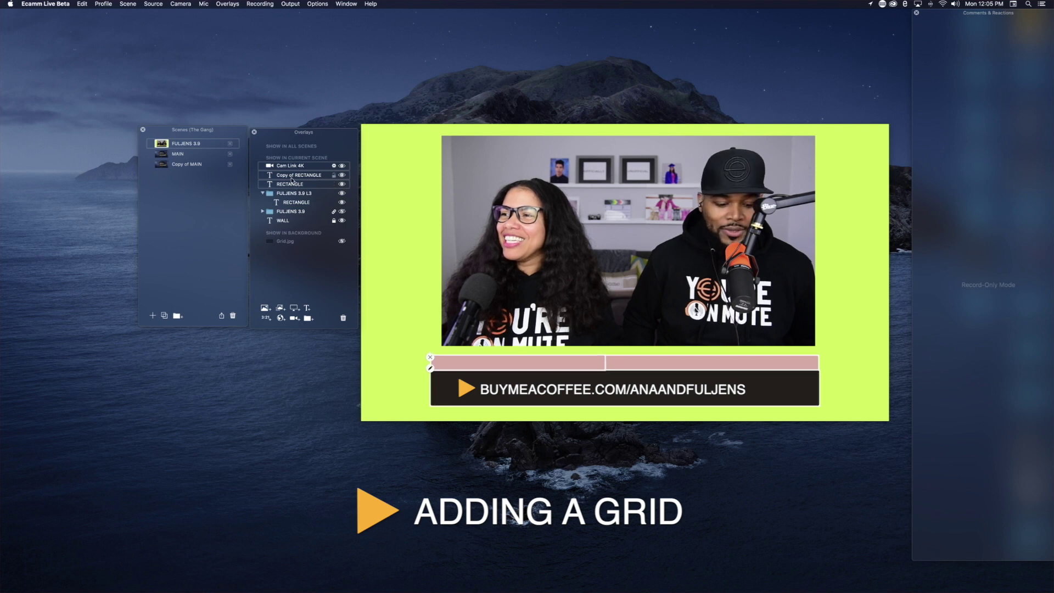
Step: Put both pink rectangles into the FULJENS 3.9 L3 group, keeping Cam Link 4K outside and above it in the overlay order
{"action": "left_click_drag", "start_coordinate": [291, 177], "coordinate": [292, 200]}
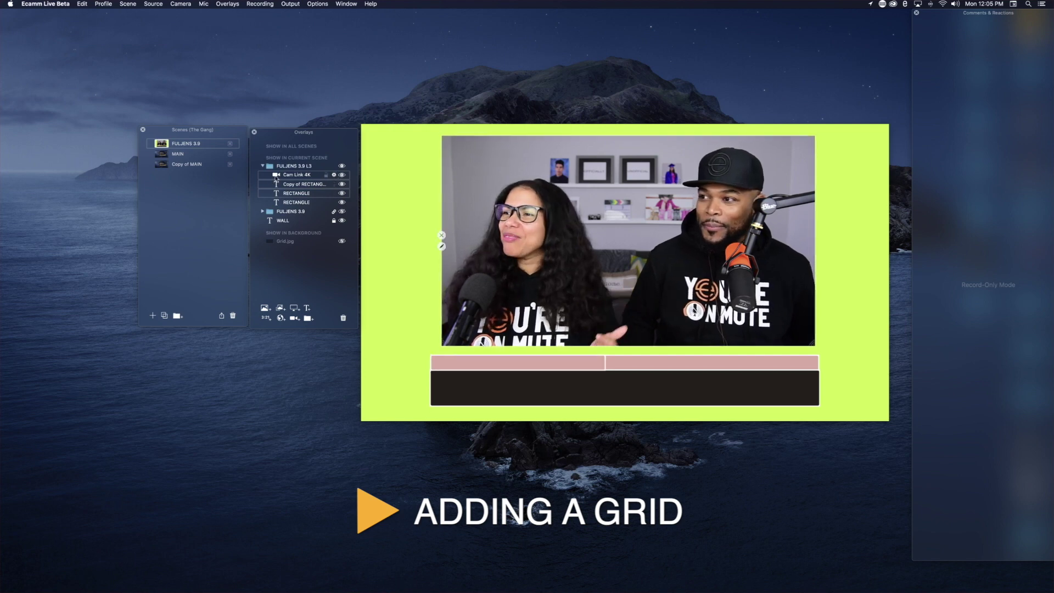
{"action": "left_click", "coordinate": [301, 176]}
{"action": "left_click_drag", "start_coordinate": [301, 176], "coordinate": [301, 163]}
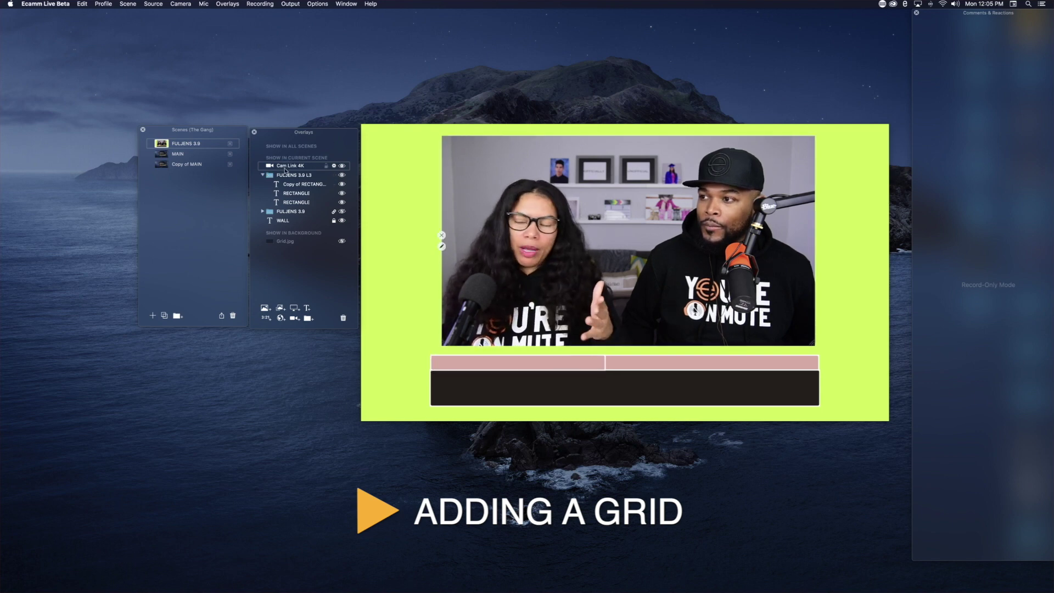
{"action": "mouse_move", "coordinate": [303, 245]}
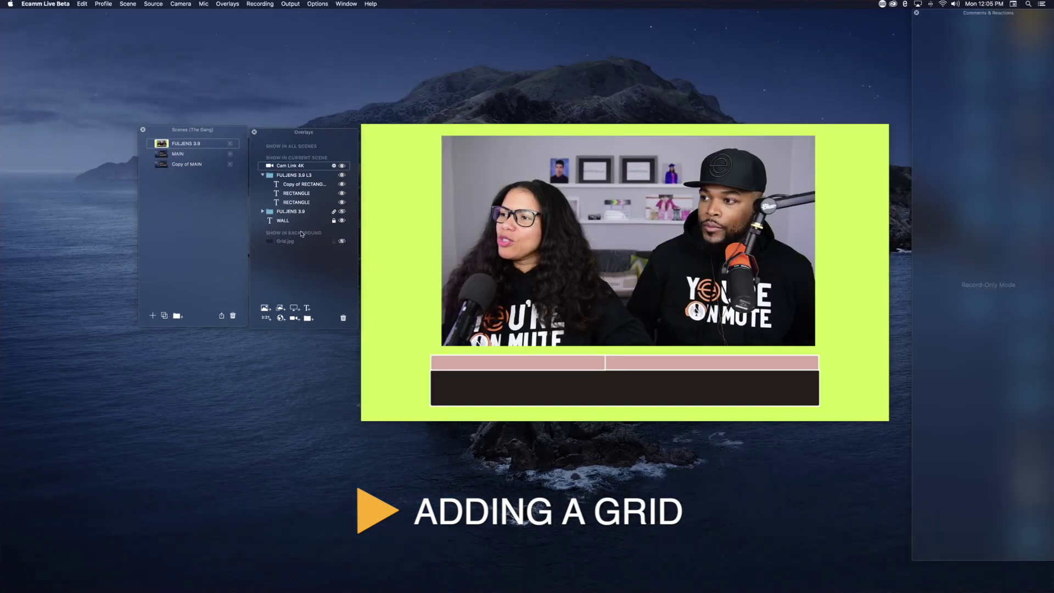
{"action": "mouse_move", "coordinate": [398, 237]}
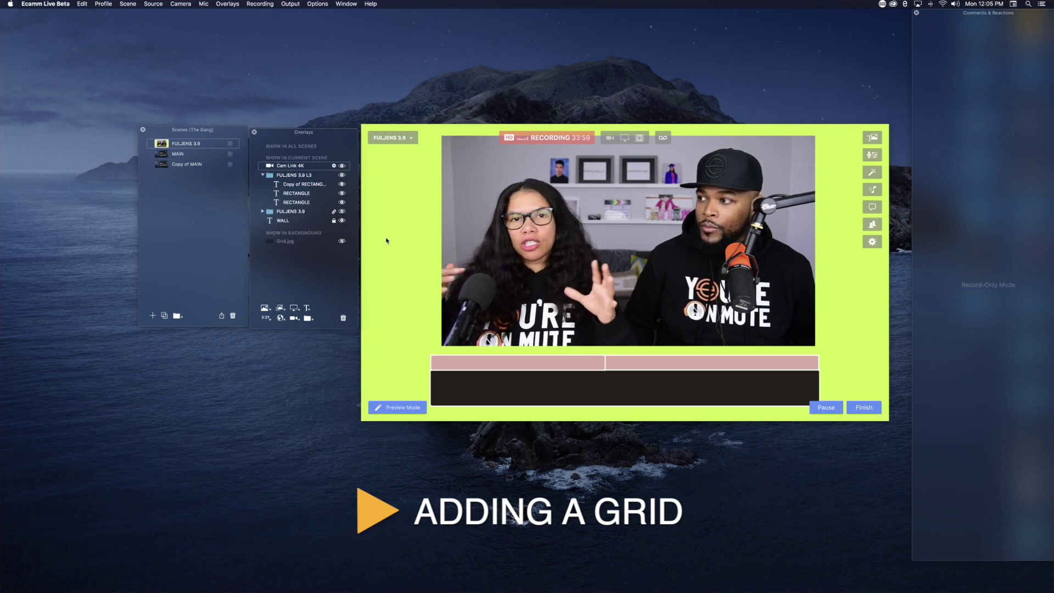
Step: Switch the scene source to Blank, hide the WALL overlay and show the Grid.jpg background with Cam Link 4K visible over it
{"action": "left_click", "coordinate": [153, 4]}
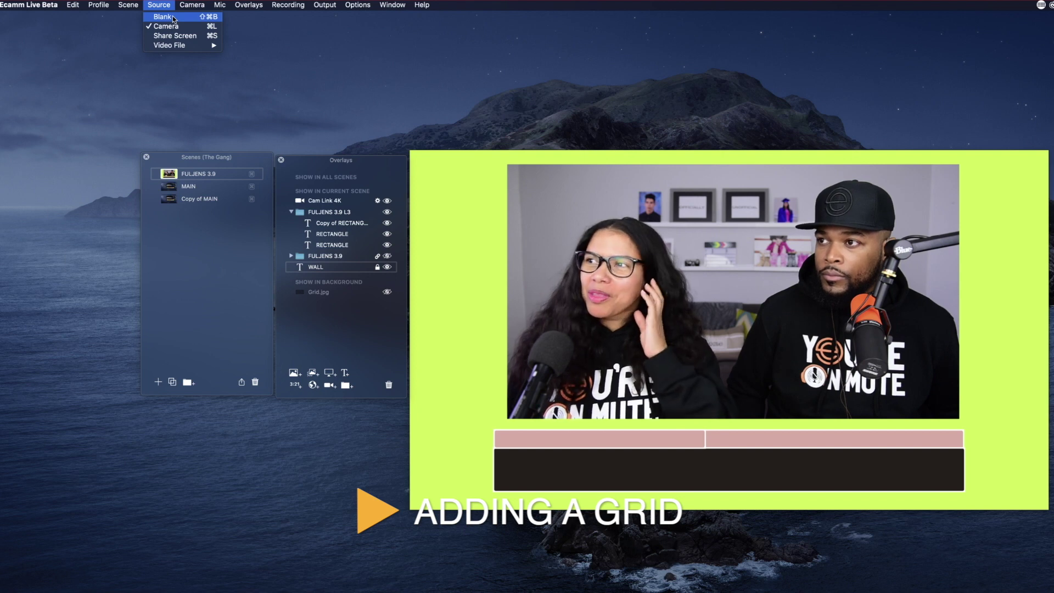
{"action": "key", "text": "Escape"}
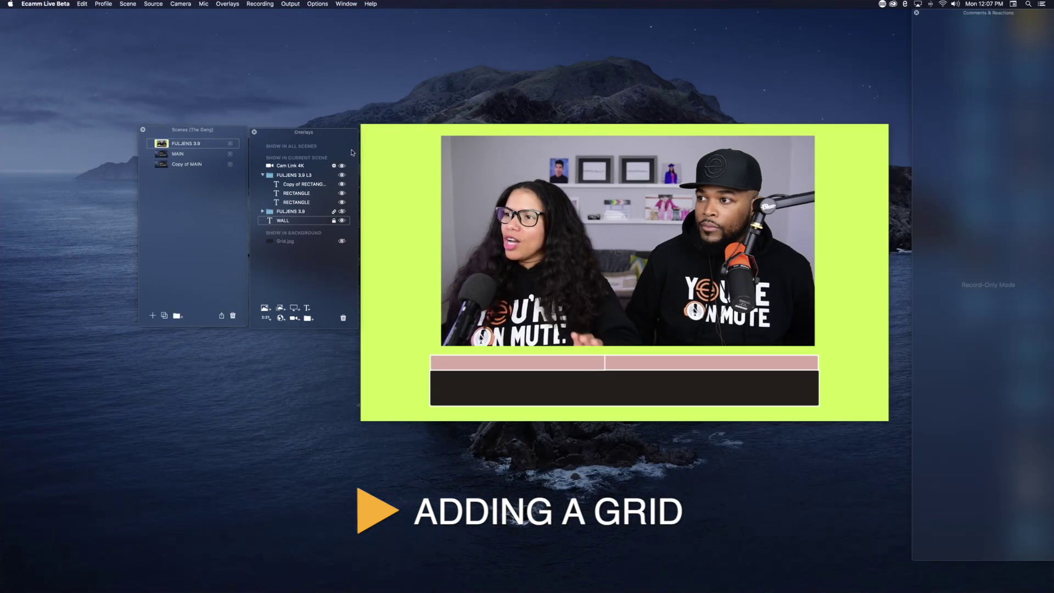
{"action": "left_click", "coordinate": [342, 166]}
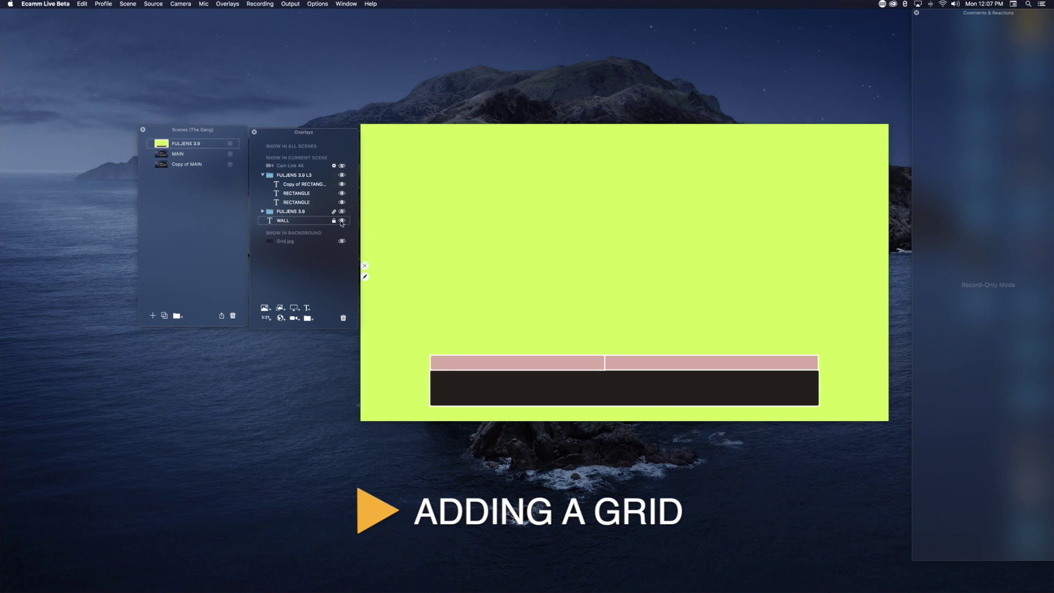
{"action": "left_click", "coordinate": [342, 220]}
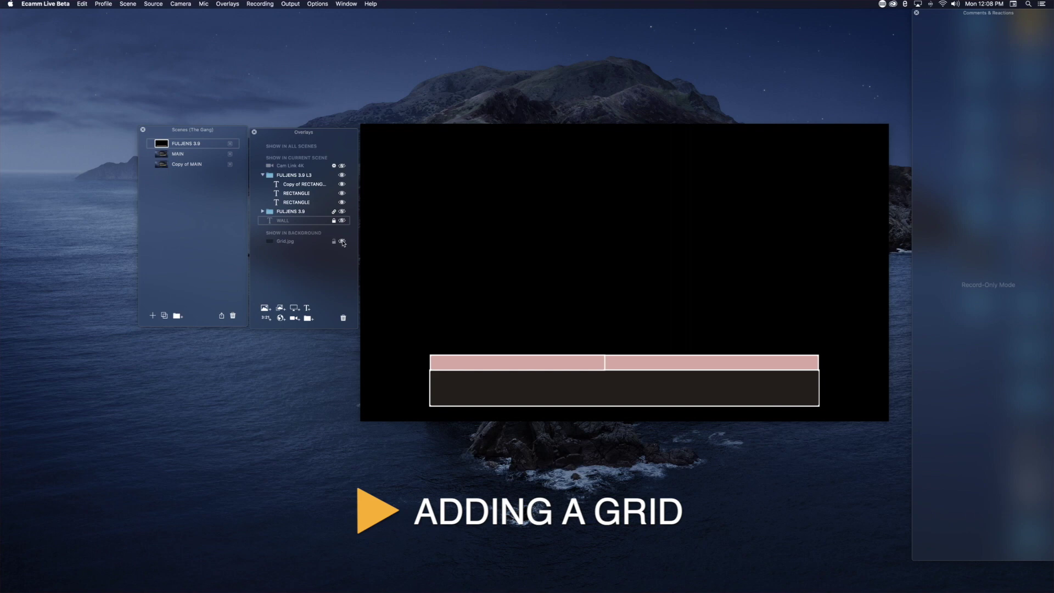
{"action": "left_click", "coordinate": [342, 241]}
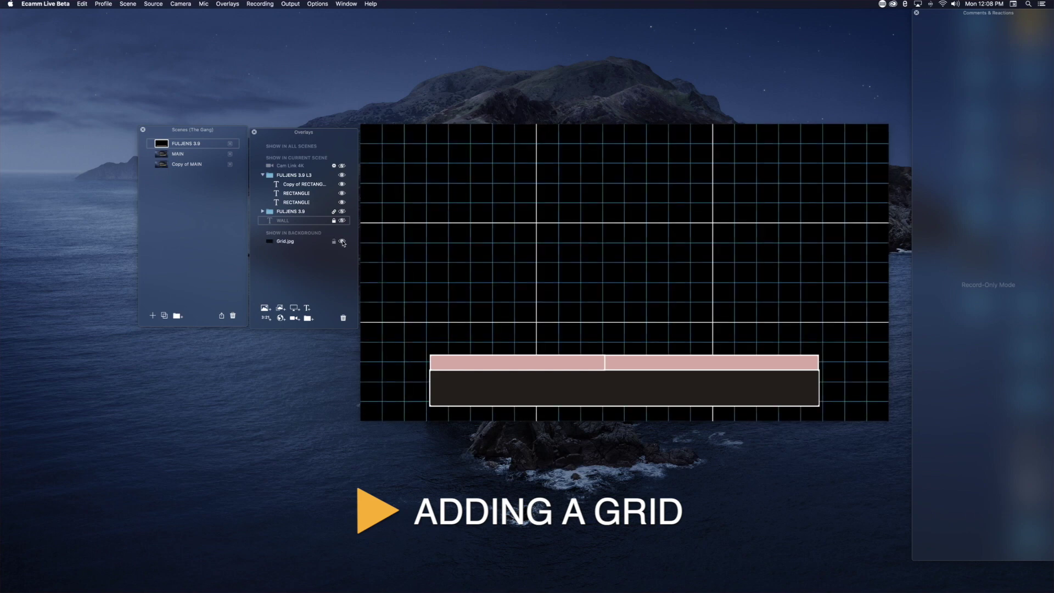
{"action": "left_click", "coordinate": [341, 165]}
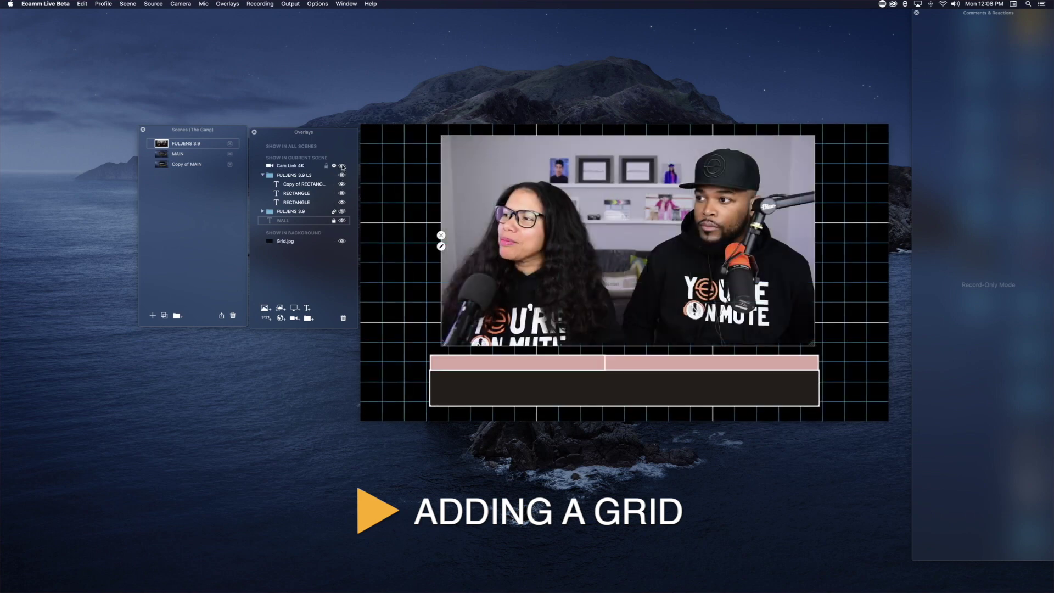
Step: Shrink the Cam Link 4K camera and fit it into the middle-left cell of the grid's thirds lines
{"action": "mouse_move", "coordinate": [437, 209]}
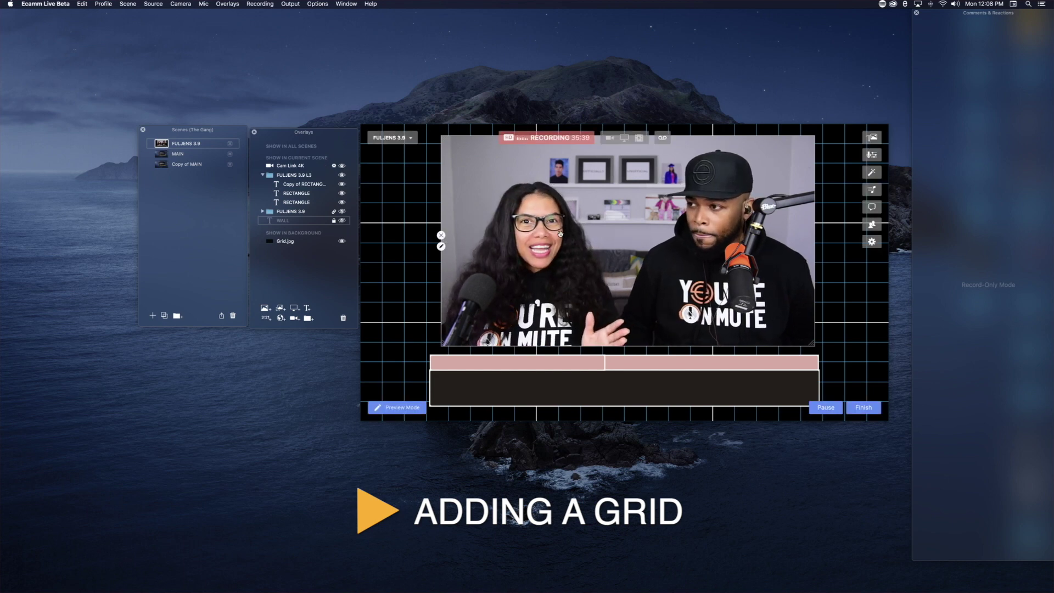
{"action": "left_click_drag", "start_coordinate": [814, 346], "coordinate": [748, 306]}
{"action": "left_click_drag", "start_coordinate": [712, 254], "coordinate": [674, 264]}
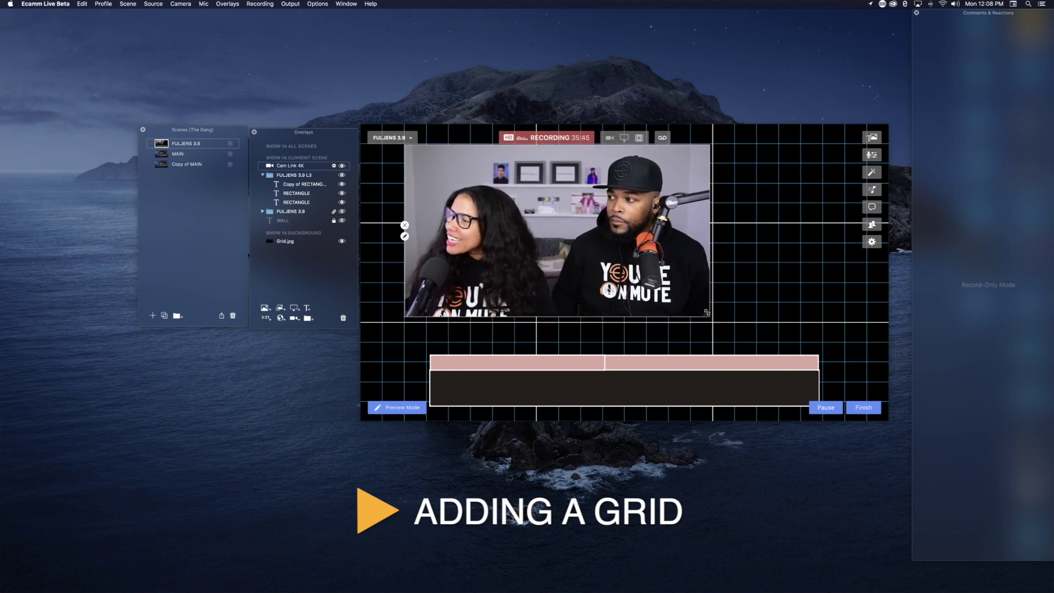
{"action": "left_click_drag", "start_coordinate": [707, 311], "coordinate": [710, 314]}
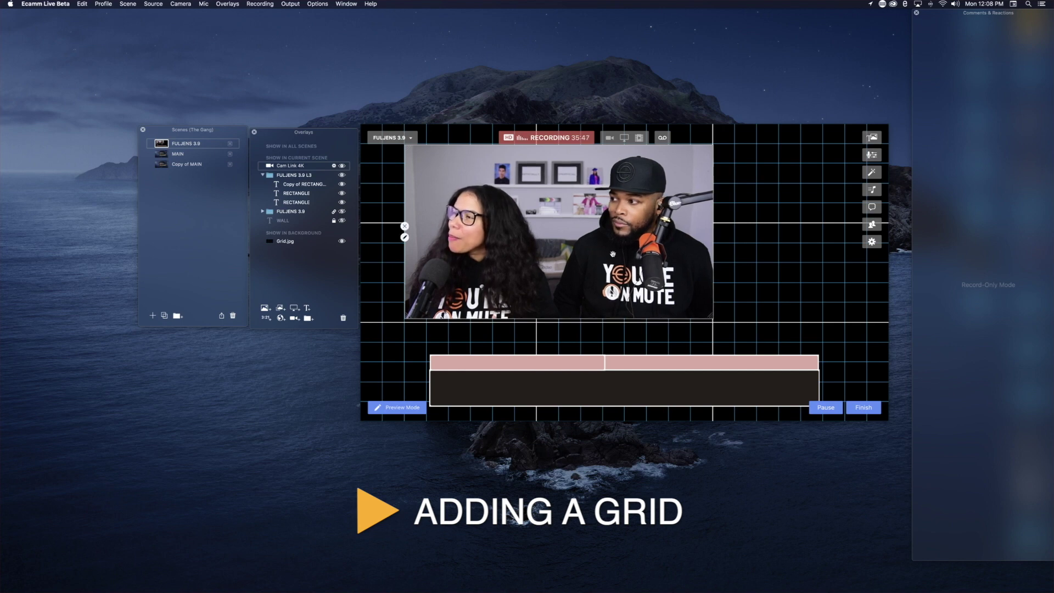
{"action": "left_click_drag", "start_coordinate": [612, 253], "coordinate": [585, 308]}
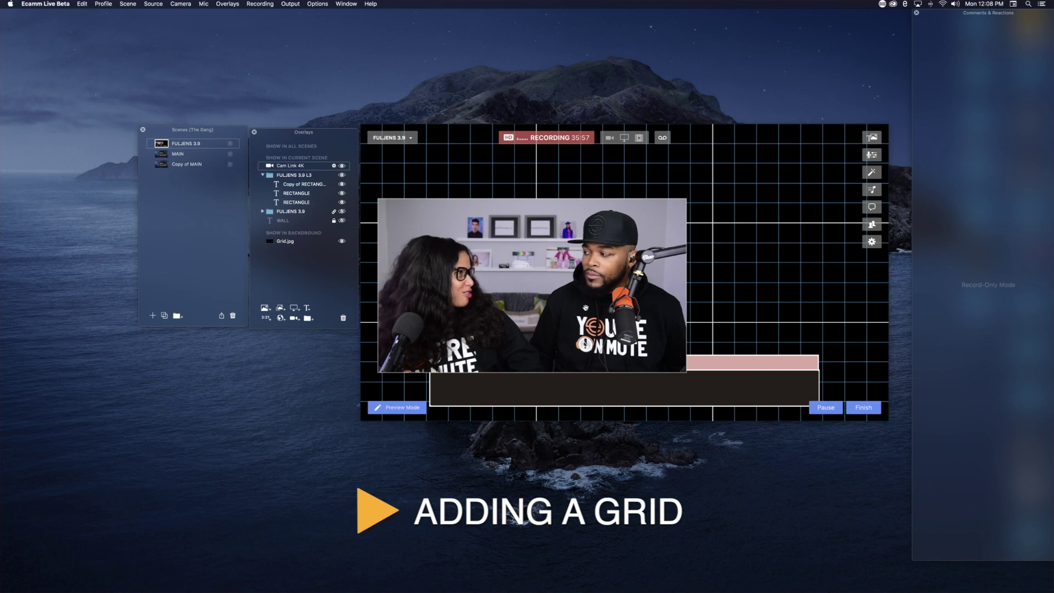
{"action": "left_click_drag", "start_coordinate": [585, 308], "coordinate": [568, 331]}
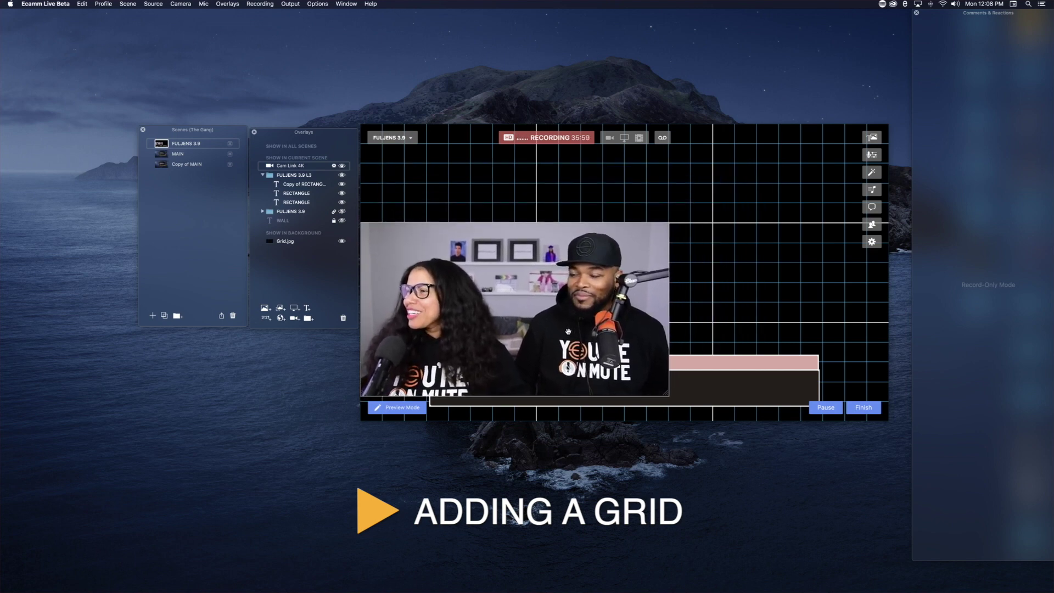
{"action": "left_click_drag", "start_coordinate": [667, 394], "coordinate": [525, 290]}
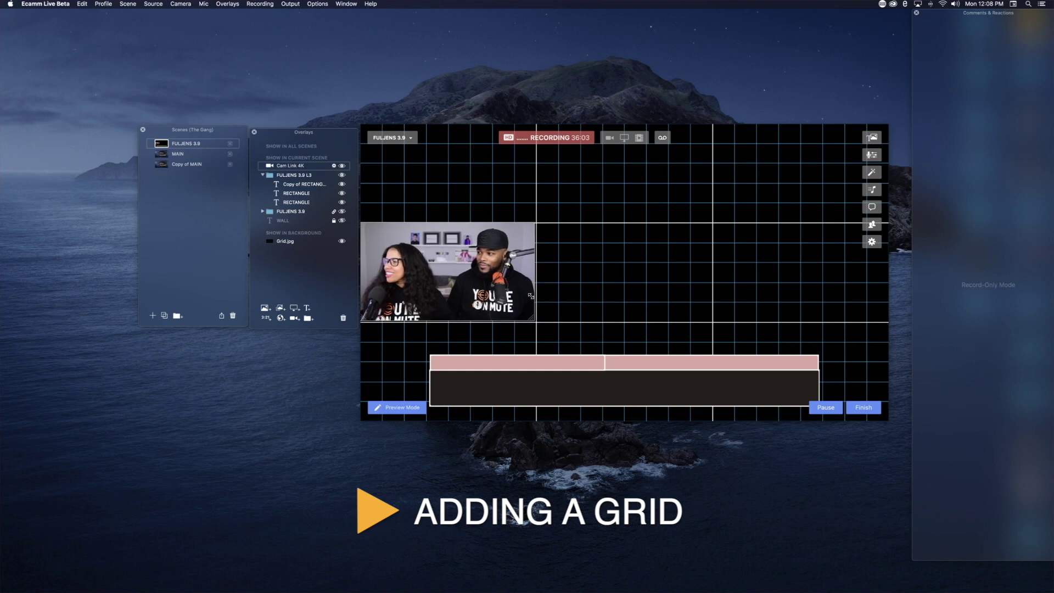
{"action": "left_click_drag", "start_coordinate": [512, 285], "coordinate": [512, 286]}
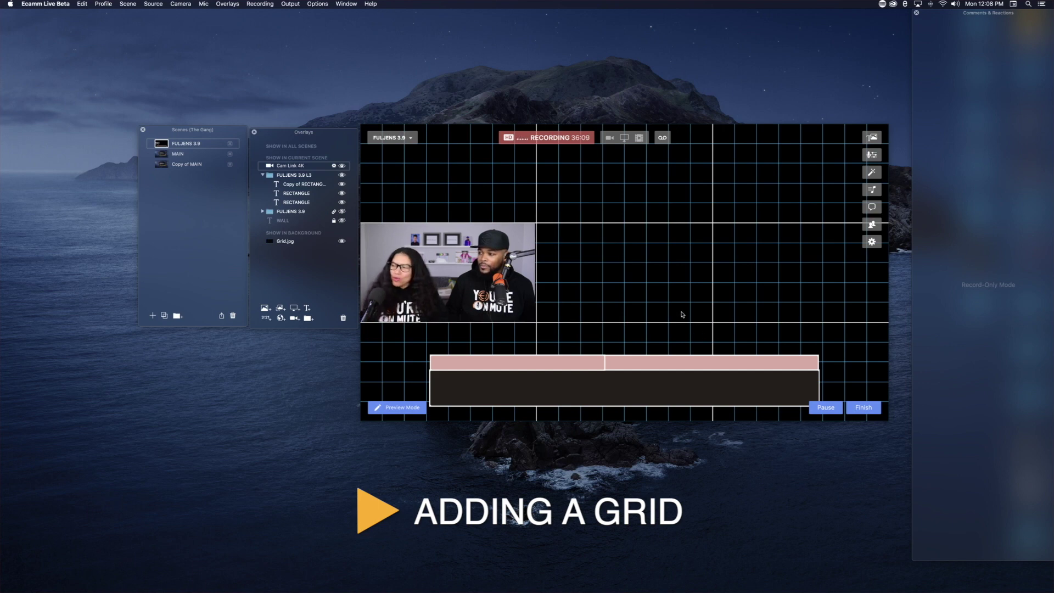
Step: Duplicate the Cam Link 4K camera twice and place the copies in the centre and middle-right grid cells
{"action": "mouse_move", "coordinate": [461, 255]}
{"action": "left_click_drag", "start_coordinate": [469, 264], "coordinate": [646, 263]}
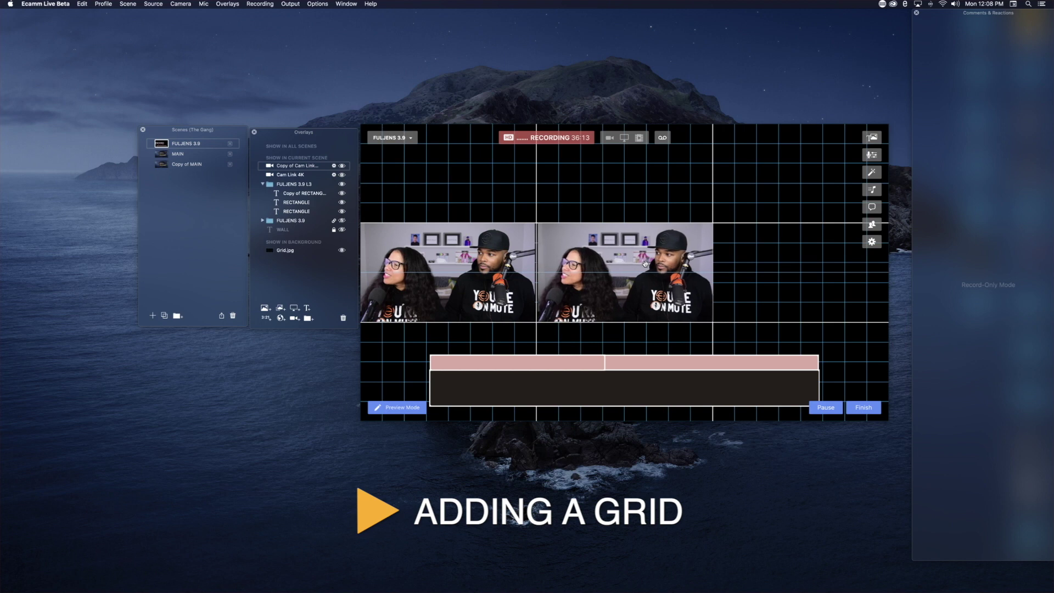
{"action": "mouse_move", "coordinate": [645, 264]}
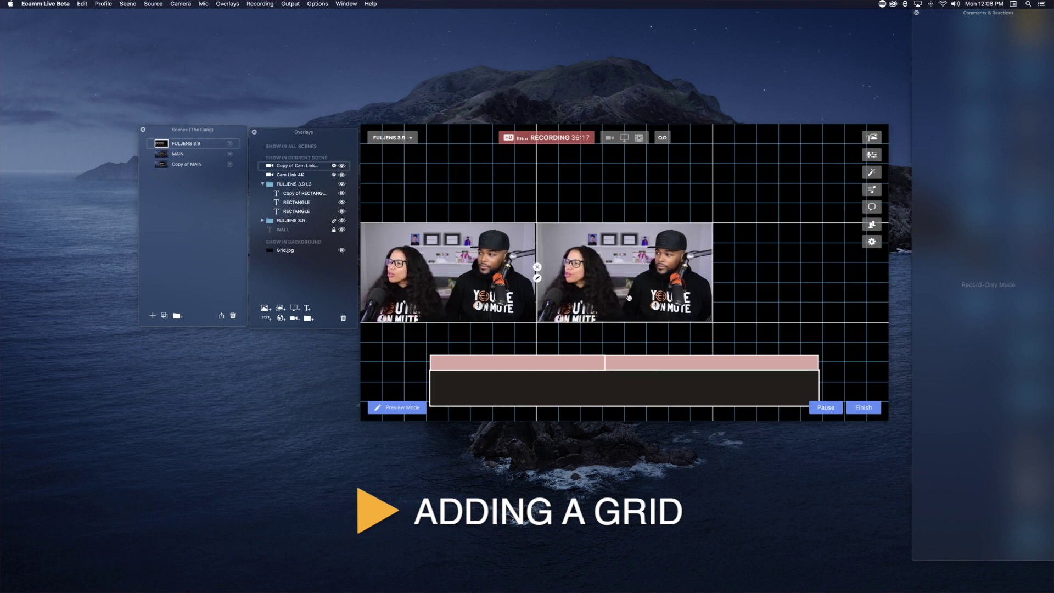
{"action": "left_click_drag", "start_coordinate": [674, 260], "coordinate": [831, 256]}
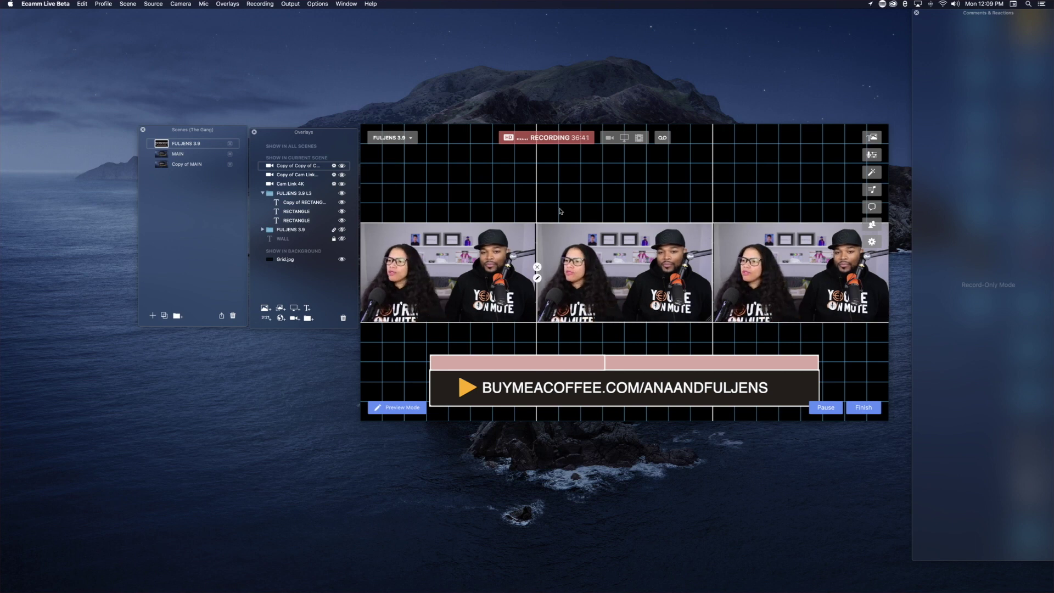
Step: Hide the Grid.jpg background and show the WALL overlay again
{"action": "left_click", "coordinate": [342, 260]}
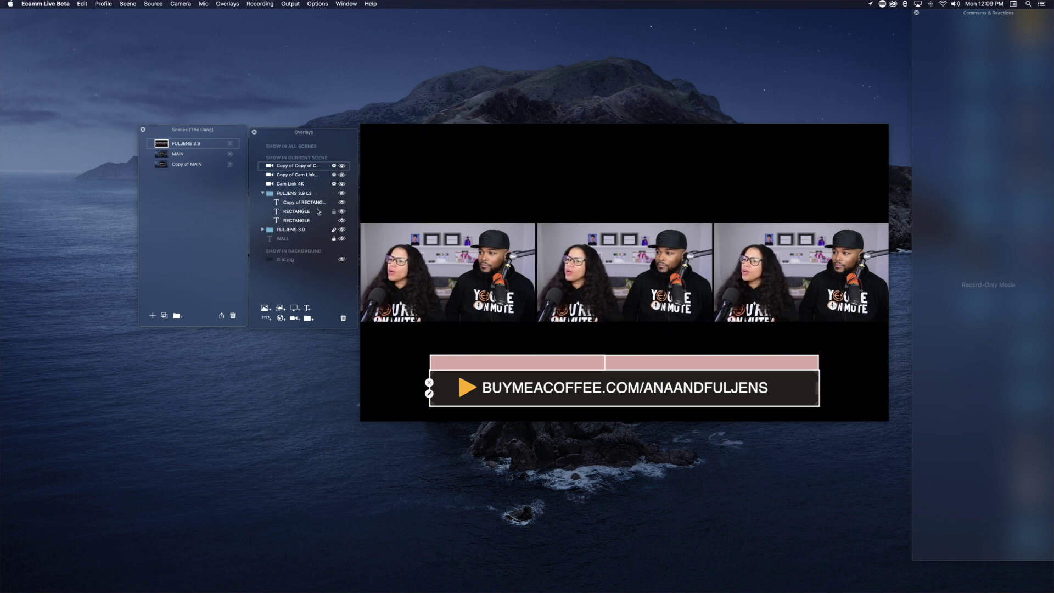
{"action": "left_click", "coordinate": [341, 239]}
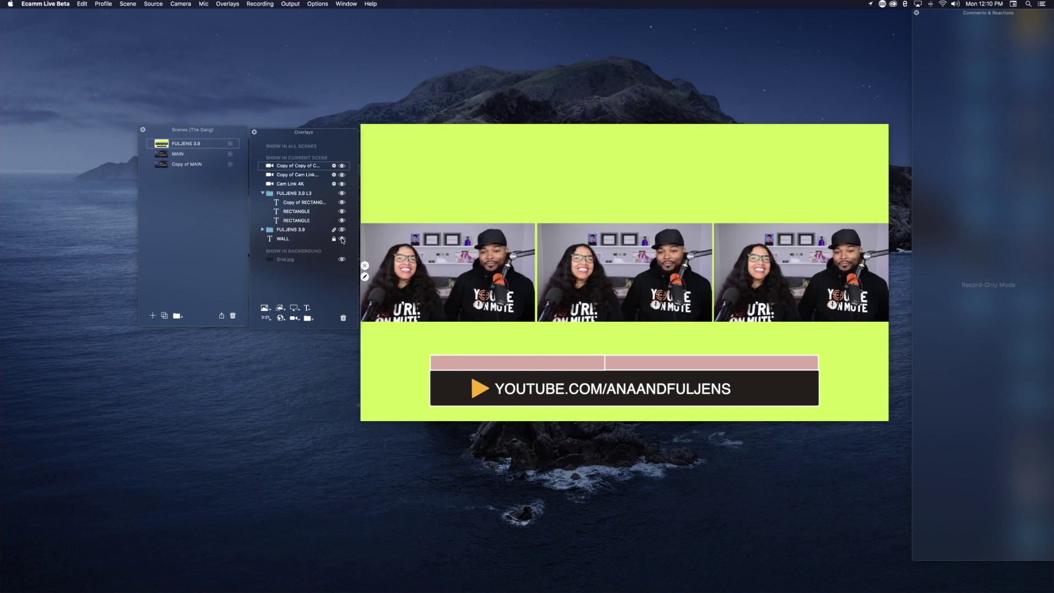
{"action": "left_click", "coordinate": [342, 240]}
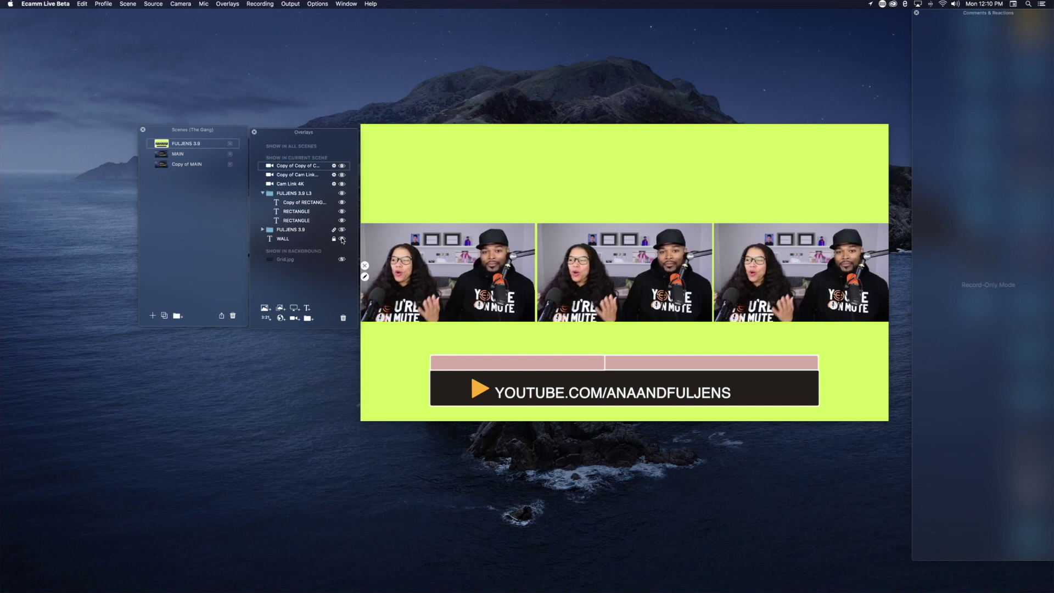